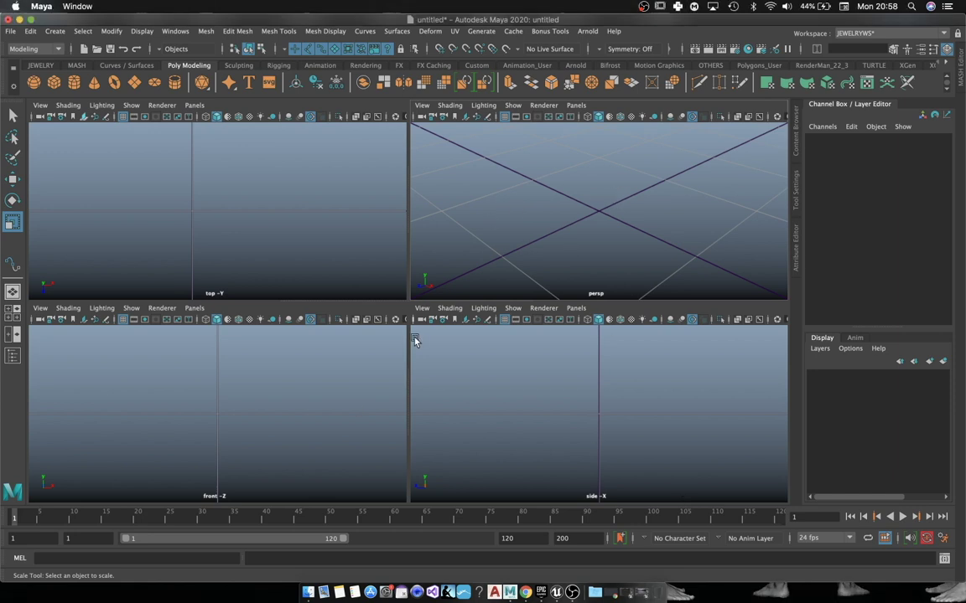
Step: Create a polygon cylinder with 32 axis subdivisions in the maximized top view
{"action": "key", "text": "space"}
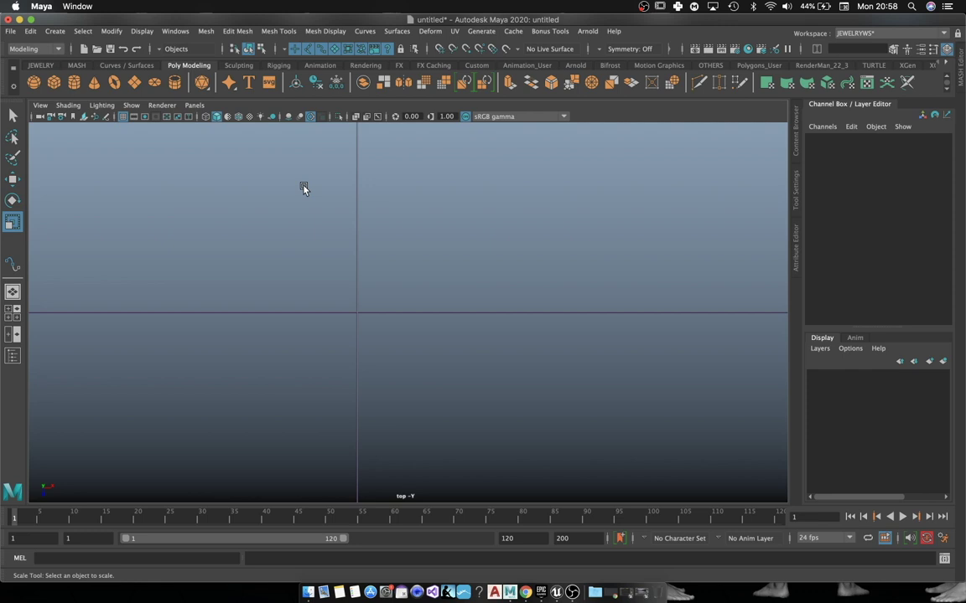
{"action": "left_click", "coordinate": [75, 83]}
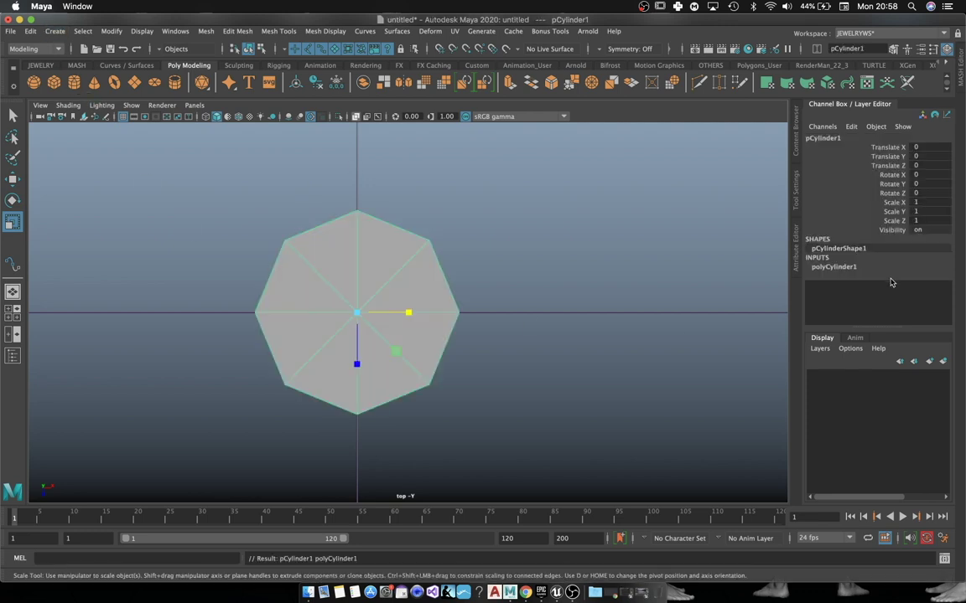
{"action": "left_click", "coordinate": [839, 267]}
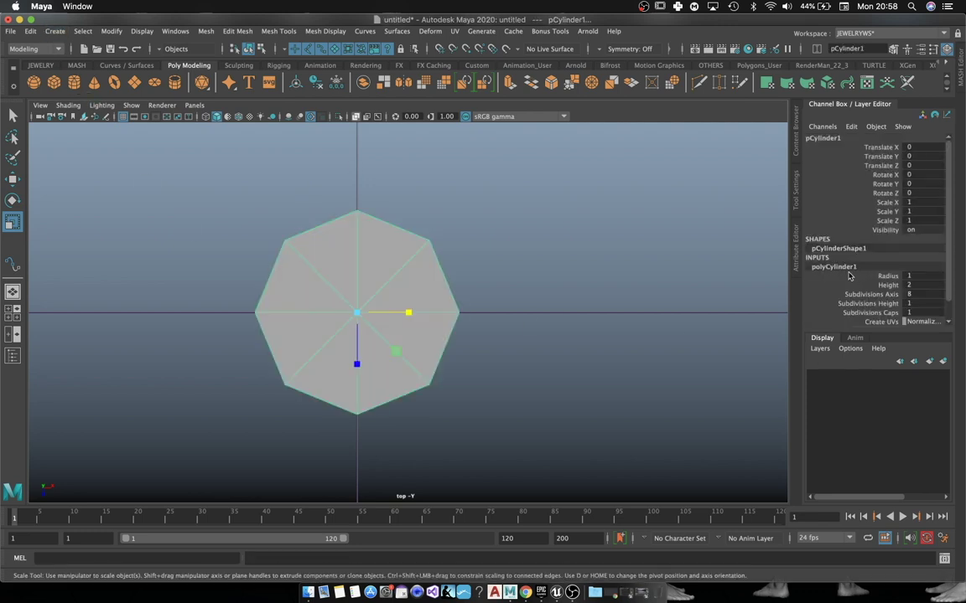
{"action": "double_click", "coordinate": [920, 294]}
{"action": "key", "text": "Return"}
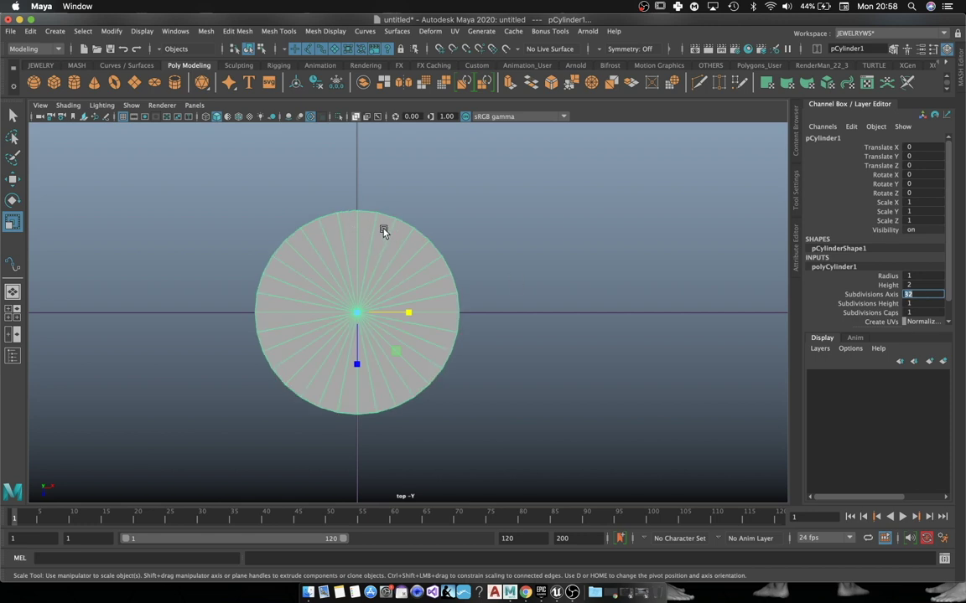
Step: Delete the faces of the cylinder's left half
{"action": "right_click_drag", "start_coordinate": [383, 232], "coordinate": [383, 261]}
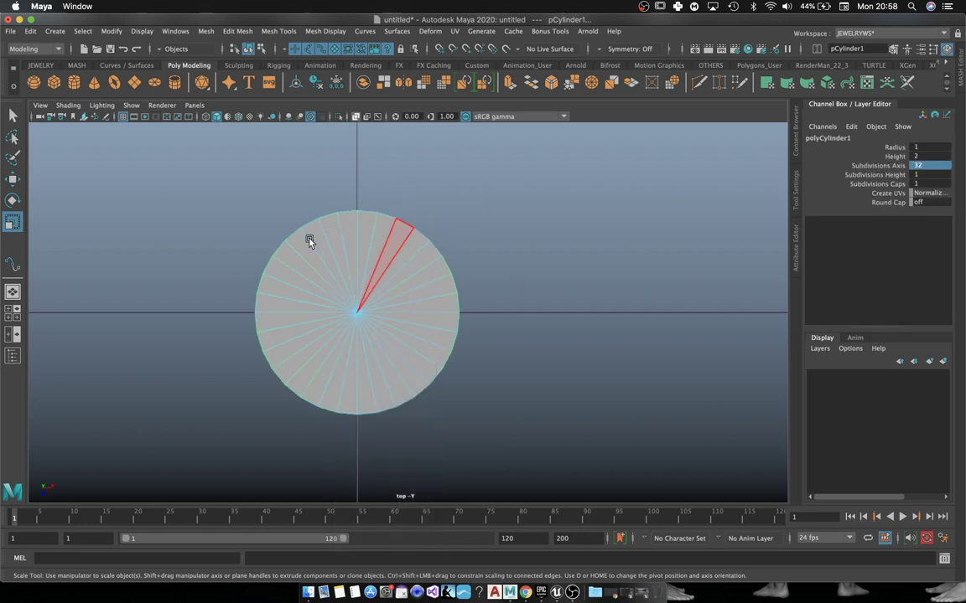
{"action": "left_click_drag", "start_coordinate": [238, 196], "coordinate": [348, 479]}
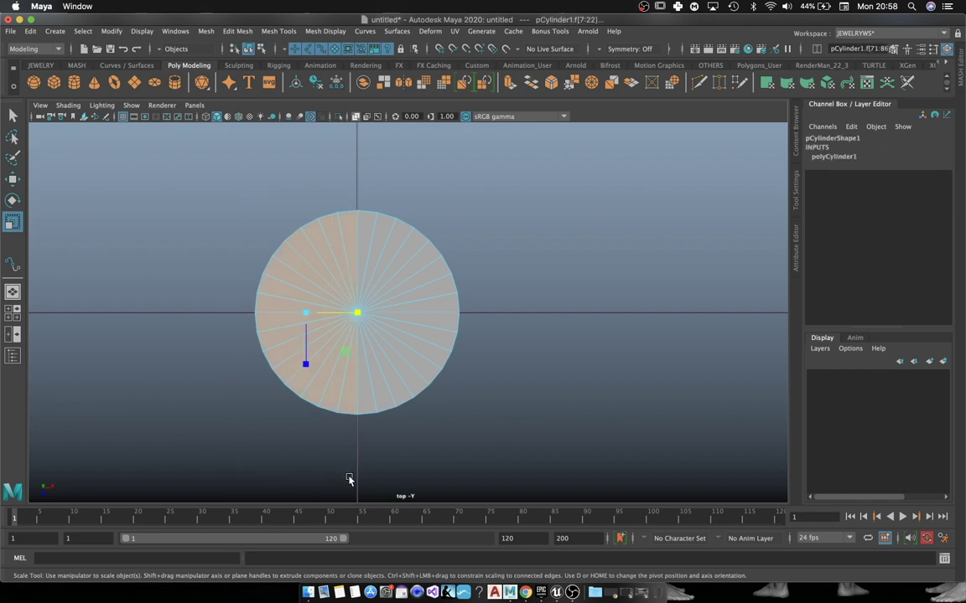
{"action": "key", "text": "Delete"}
Step: Delete the leftover geometry selected in the front view
{"action": "right_click_drag", "start_coordinate": [354, 252], "coordinate": [352, 219]}
{"action": "key", "text": "space"}
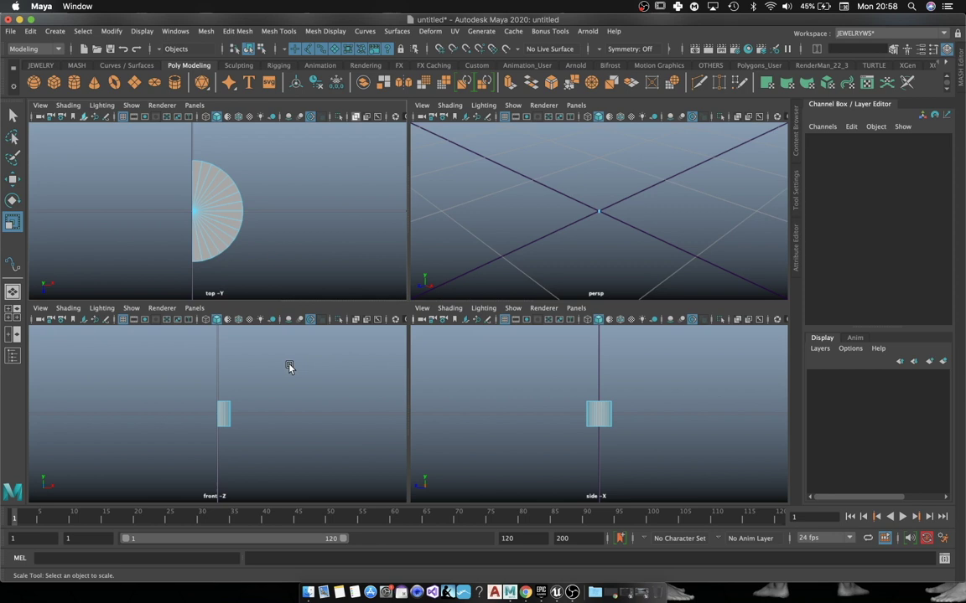
{"action": "key", "text": "space"}
{"action": "left_click_drag", "start_coordinate": [491, 327], "coordinate": [318, 394]}
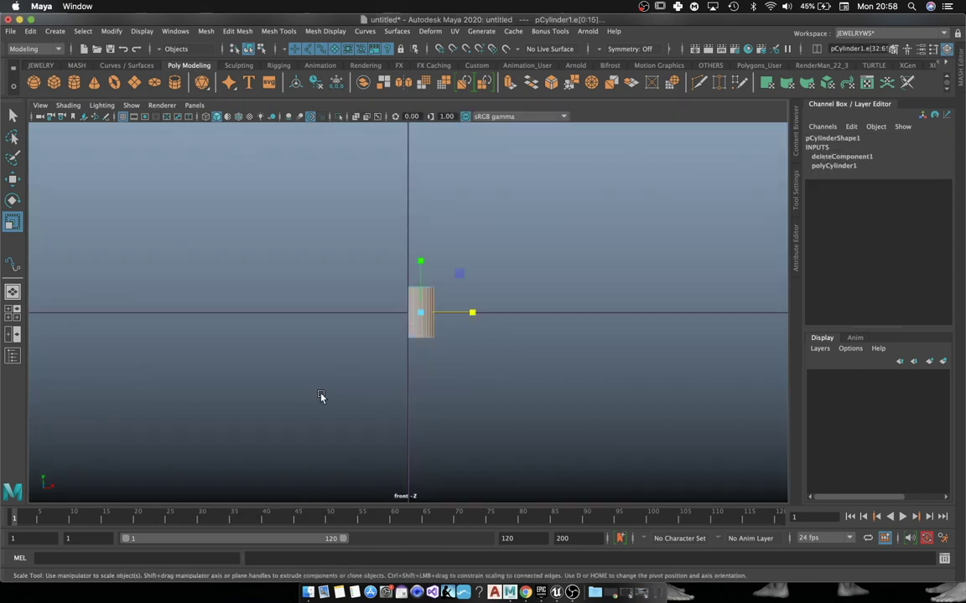
{"action": "key", "text": "Delete"}
{"action": "key", "text": "space"}
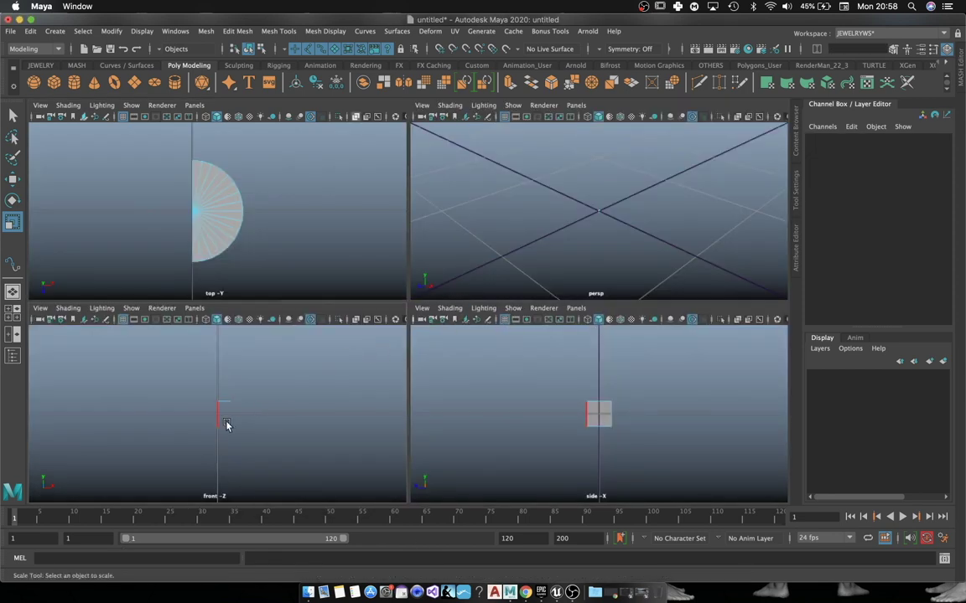
Step: Remove the stray edges of the small square in the side view with Delete Edge
{"action": "left_click_drag", "start_coordinate": [227, 424], "coordinate": [208, 452]}
{"action": "left_click", "coordinate": [254, 447]}
{"action": "left_click_drag", "start_coordinate": [629, 394], "coordinate": [570, 436]}
{"action": "left_click", "coordinate": [539, 450]}
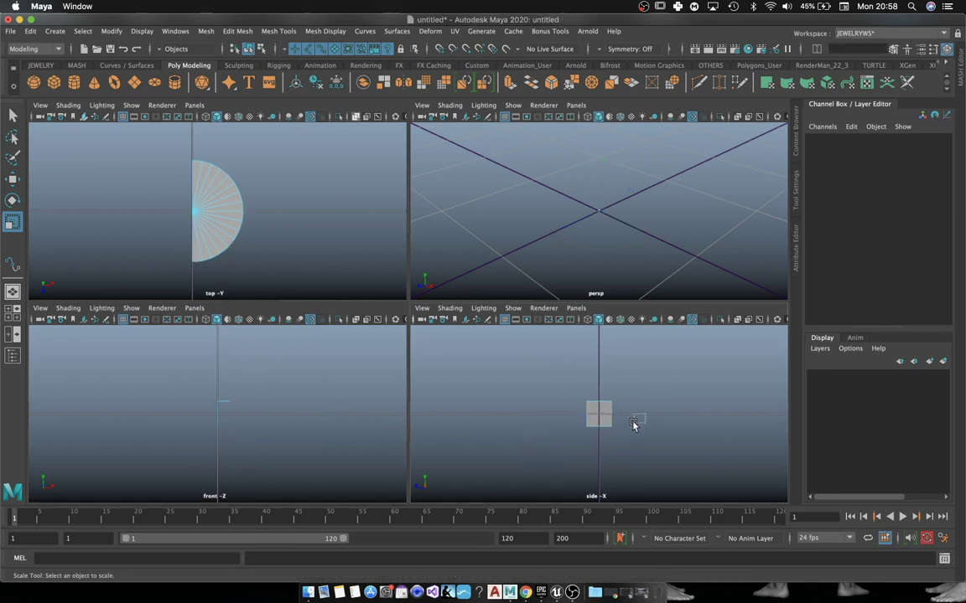
{"action": "left_click_drag", "start_coordinate": [624, 374], "coordinate": [541, 456]}
{"action": "key", "text": "ctrl+BackSpace"}
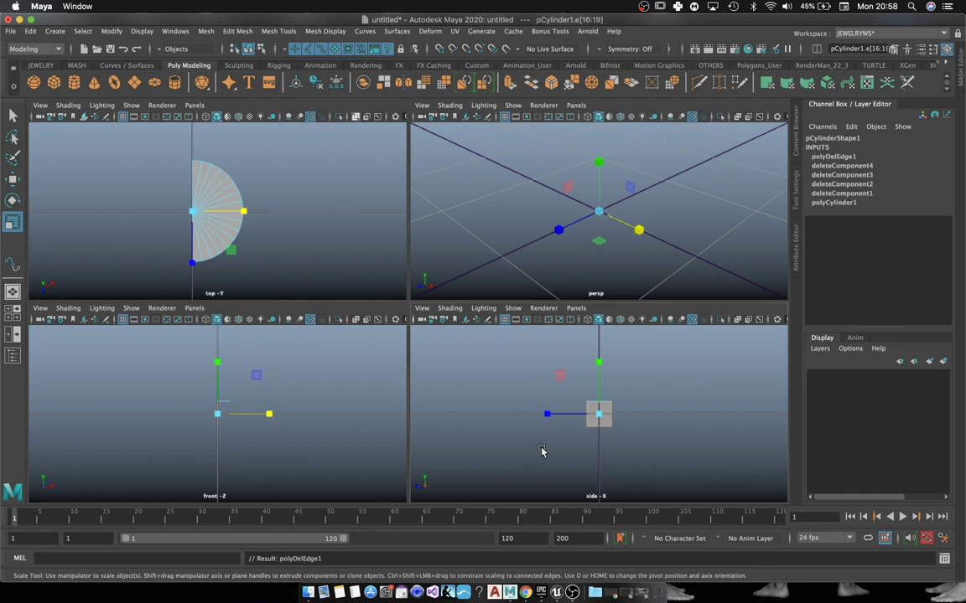
{"action": "left_click", "coordinate": [664, 424]}
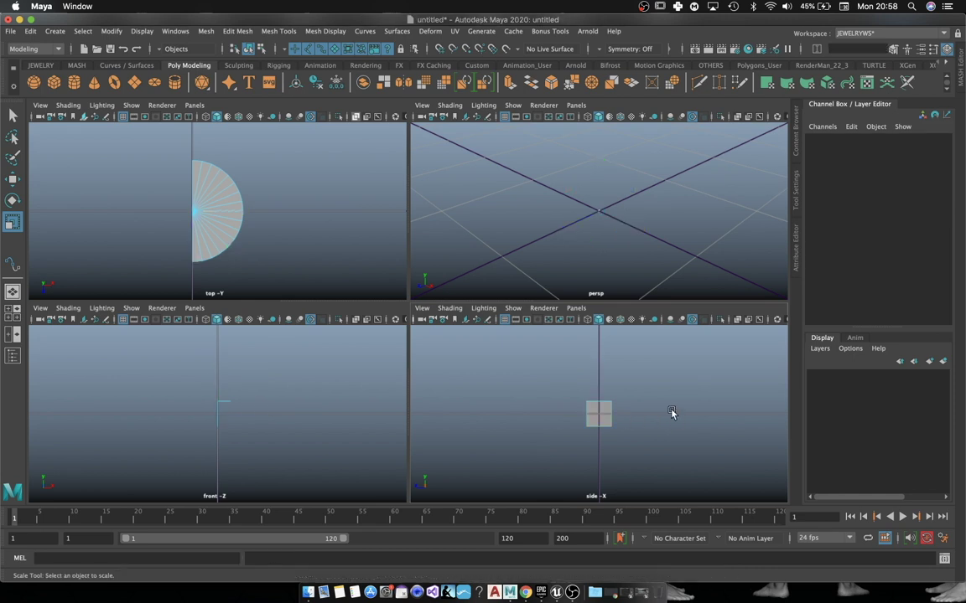
Step: Delete the cylinder's side geometry by selecting all similar parts
{"action": "scroll", "coordinate": [626, 410], "scroll_direction": "up", "scroll_amount": 5}
{"action": "right_click", "coordinate": [618, 406]}
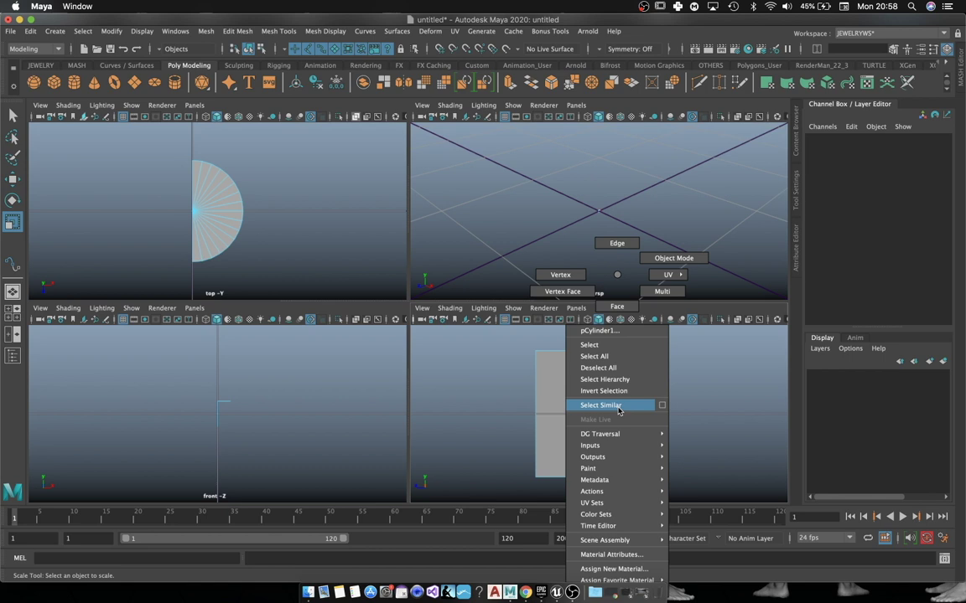
{"action": "left_click", "coordinate": [617, 408]}
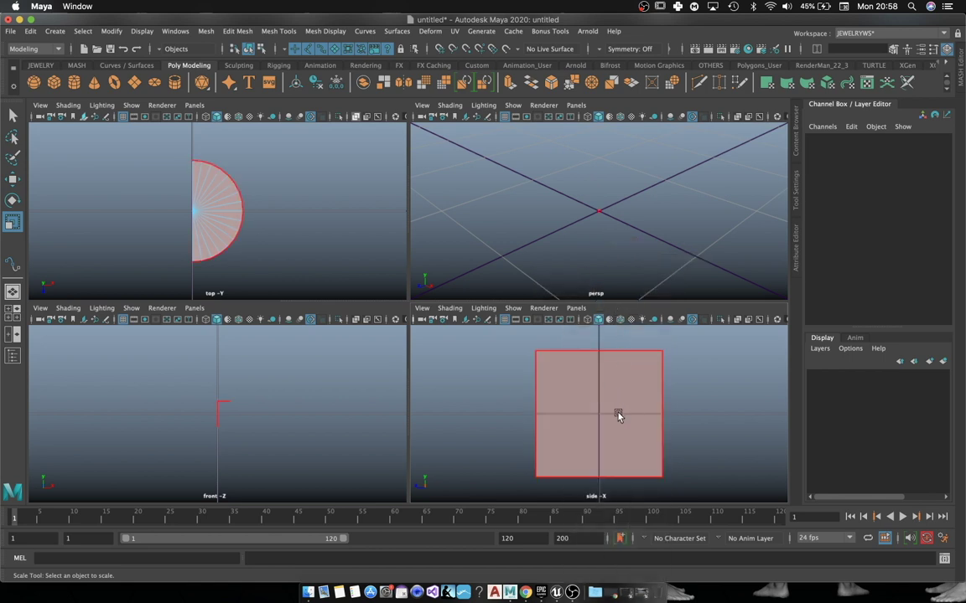
{"action": "key", "text": "Delete"}
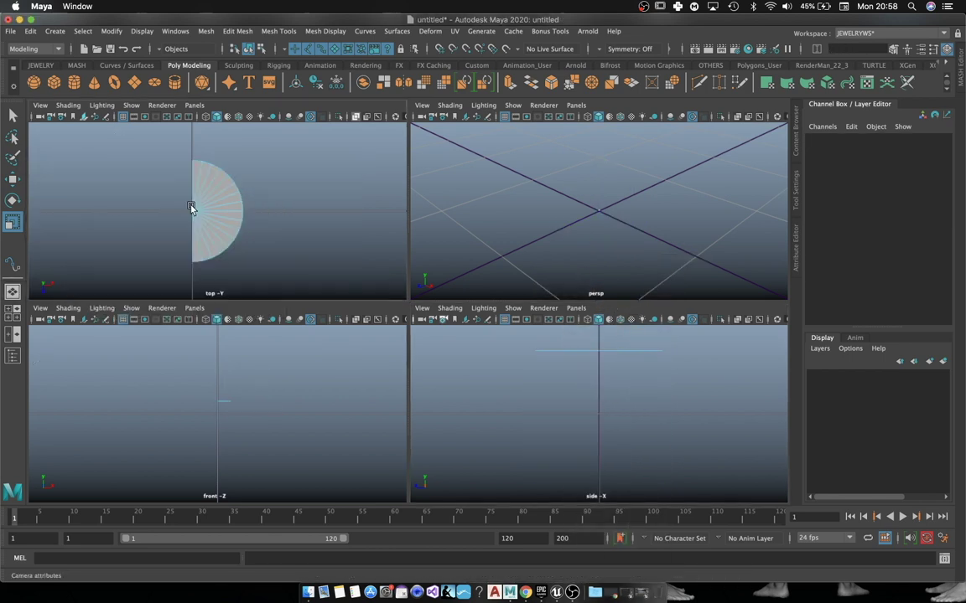
Step: Extrude the half-disc's flat-side edges out to the left to form a strip
{"action": "key", "text": "space"}
{"action": "right_click", "coordinate": [401, 275]}
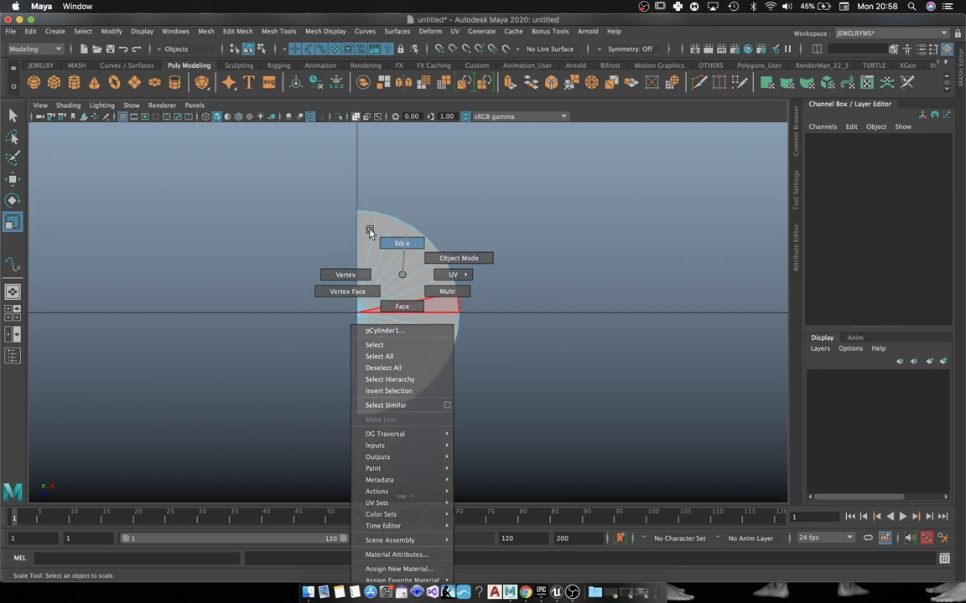
{"action": "left_click", "coordinate": [370, 232]}
{"action": "left_click", "coordinate": [357, 243]}
{"action": "left_click", "coordinate": [358, 367]}
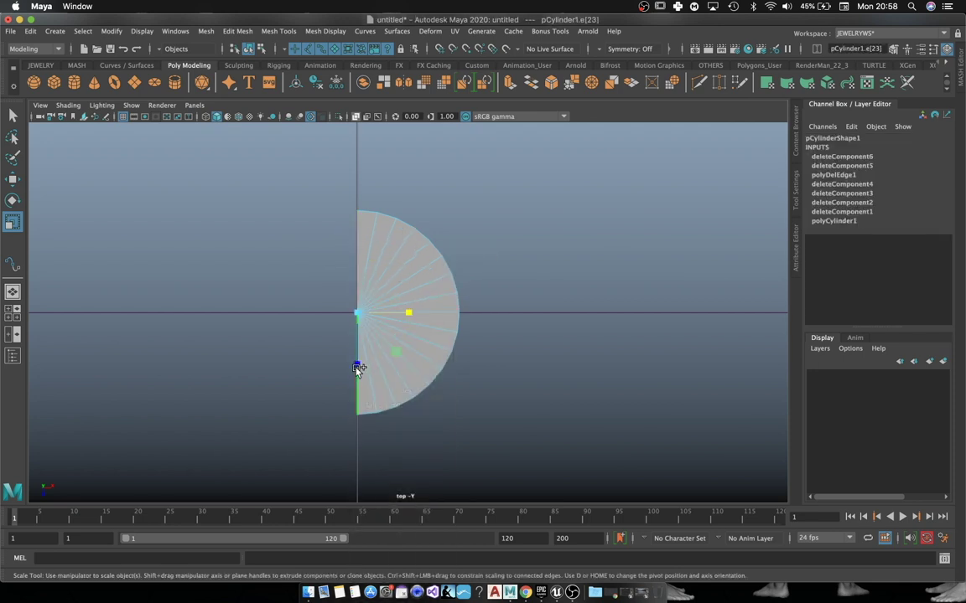
{"action": "left_click", "coordinate": [358, 367], "text": "shift"}
{"action": "key", "text": "w"}
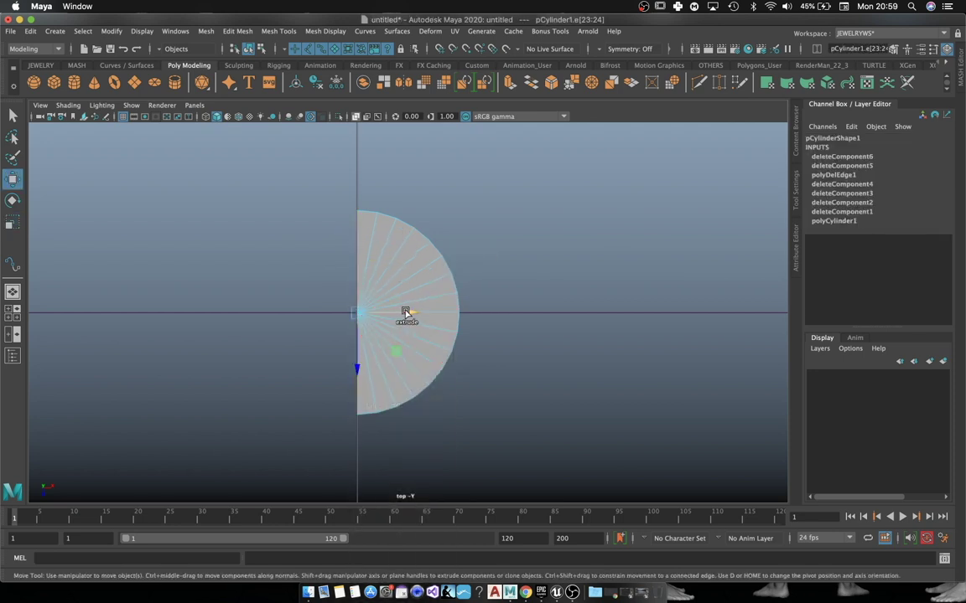
{"action": "left_click_drag", "start_coordinate": [399, 315], "coordinate": [379, 314], "text": "shift"}
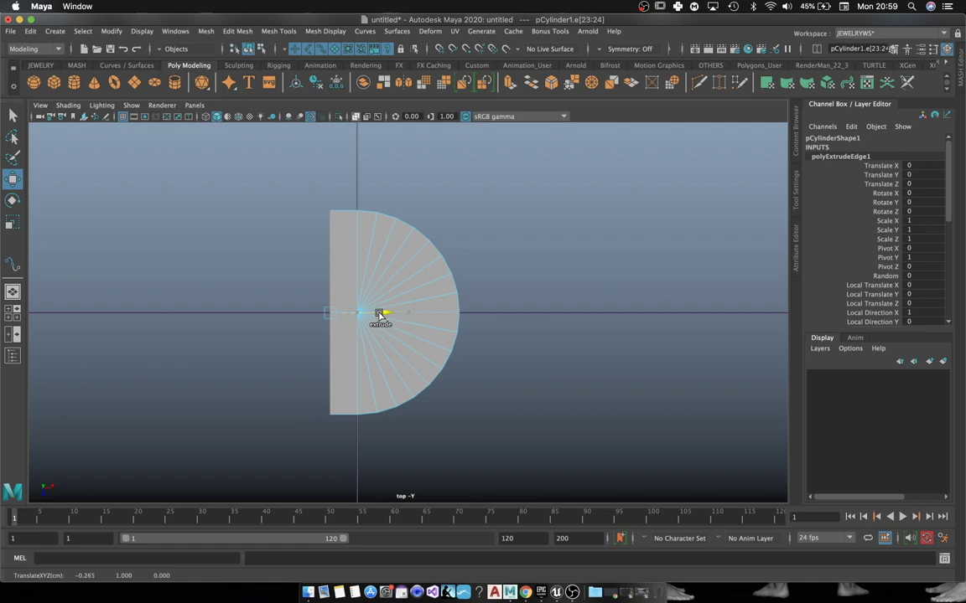
Step: Extrude the strip's left edge with scaling to make it taller
{"action": "left_click", "coordinate": [342, 211]}
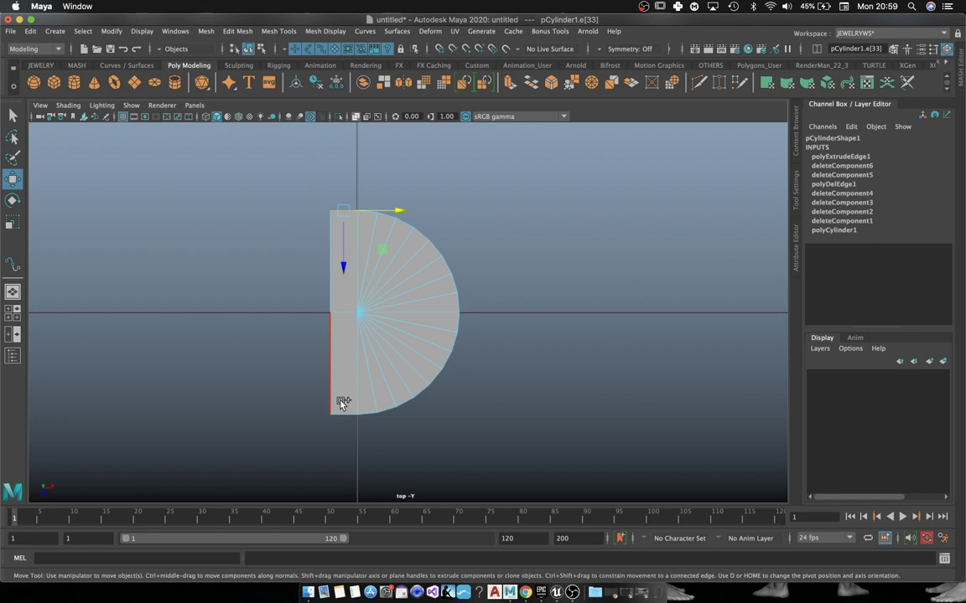
{"action": "left_click", "coordinate": [343, 403]}
{"action": "key", "text": "r"}
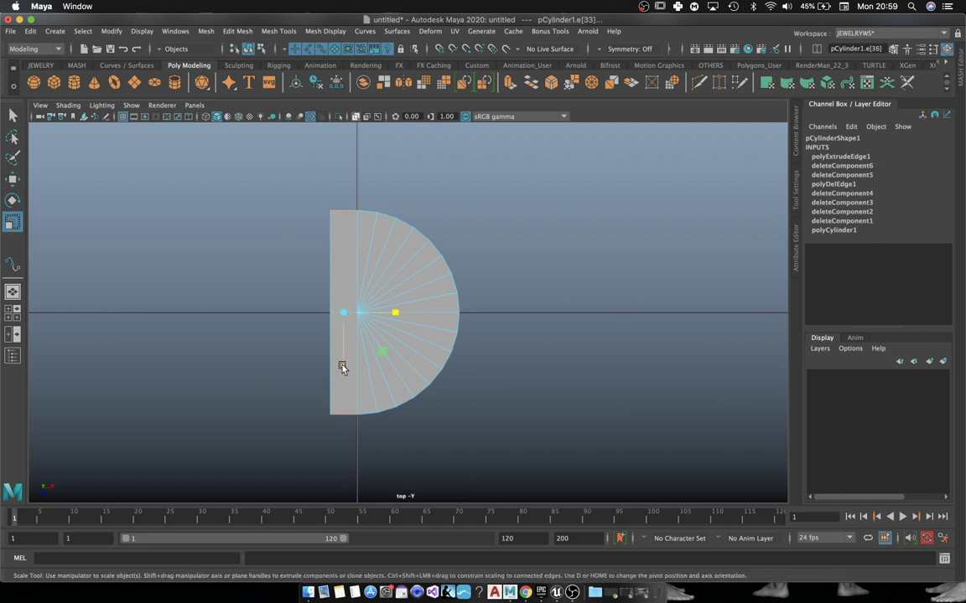
{"action": "left_click_drag", "start_coordinate": [344, 366], "coordinate": [343, 386], "text": "shift"}
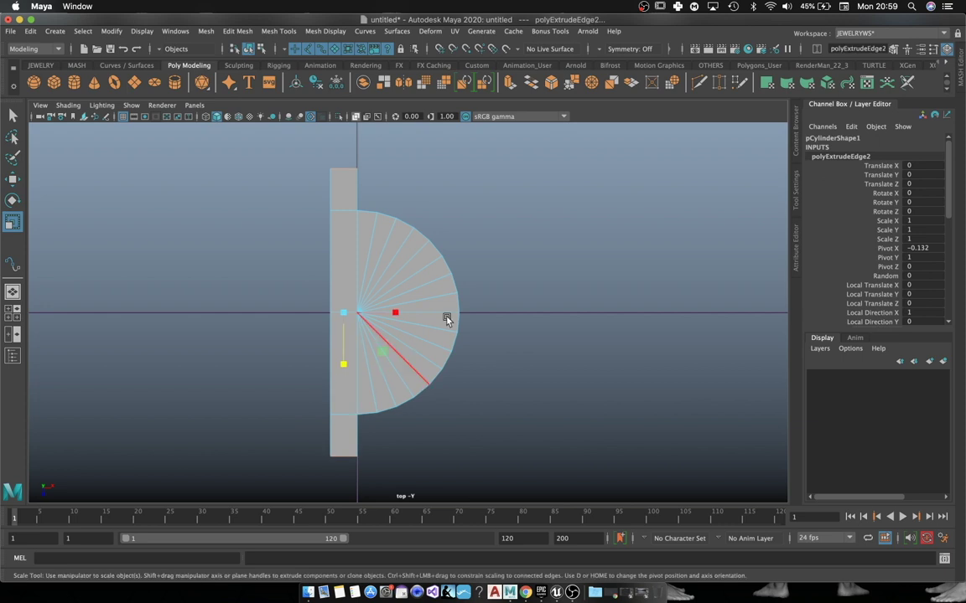
Step: Flatten the dome by scaling the arc vertices inward along X
{"action": "right_click_drag", "start_coordinate": [426, 257], "coordinate": [373, 256]}
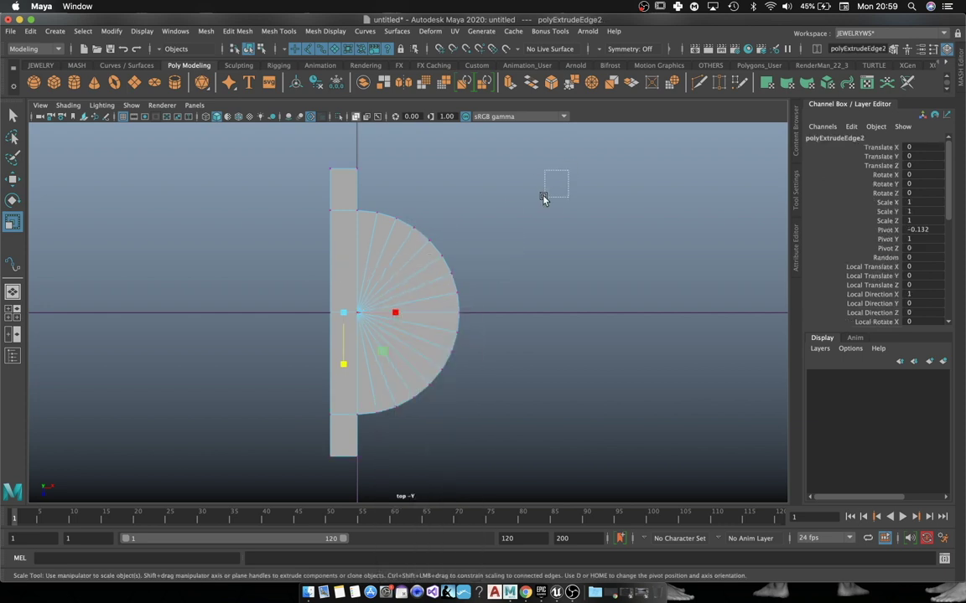
{"action": "left_click_drag", "start_coordinate": [543, 199], "coordinate": [366, 457]}
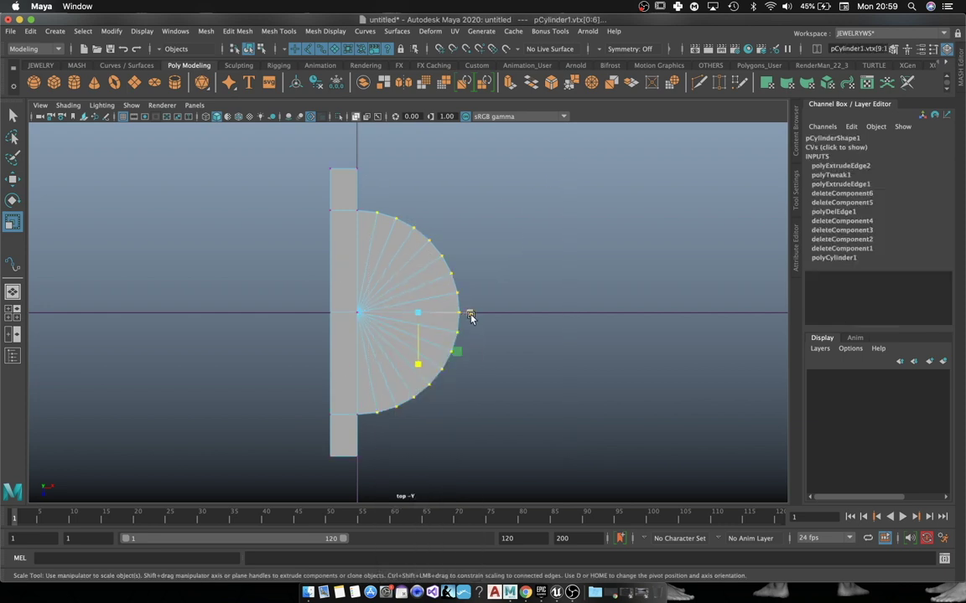
{"action": "mouse_move", "coordinate": [470, 316]}
{"action": "left_mouse_down"}
{"action": "mouse_move", "coordinate": [445, 319]}
{"action": "mouse_move", "coordinate": [461, 314]}
{"action": "mouse_move", "coordinate": [452, 317]}
{"action": "left_mouse_up"}
{"action": "key", "text": "w"}
{"action": "right_click_drag", "start_coordinate": [363, 234], "coordinate": [424, 217]}
{"action": "left_click", "coordinate": [556, 239]}
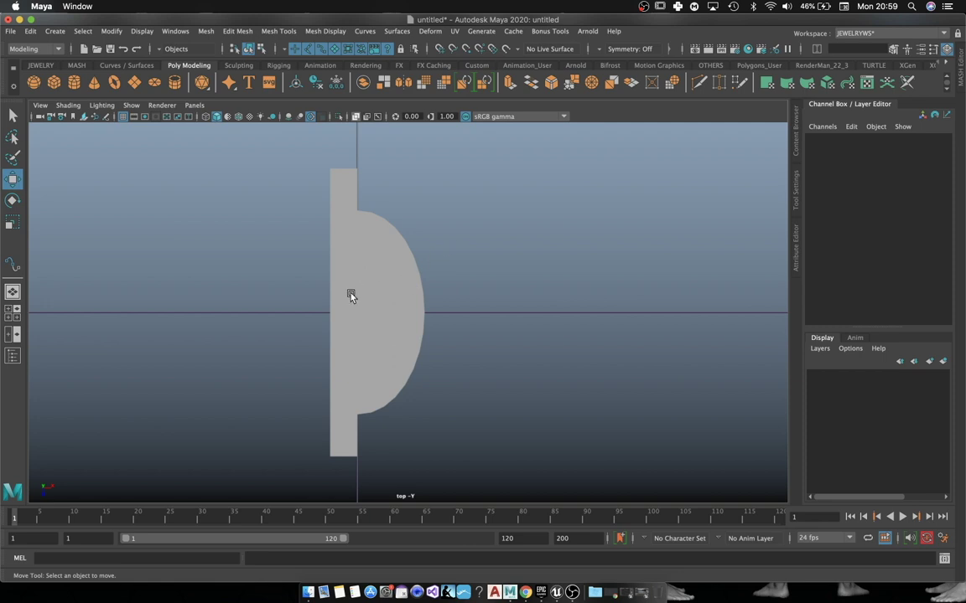
Step: Frame the half-disc profile in a maximized perspective view with the grid edge-on
{"action": "left_click", "coordinate": [351, 295]}
{"action": "right_click_drag", "start_coordinate": [365, 252], "coordinate": [418, 234]}
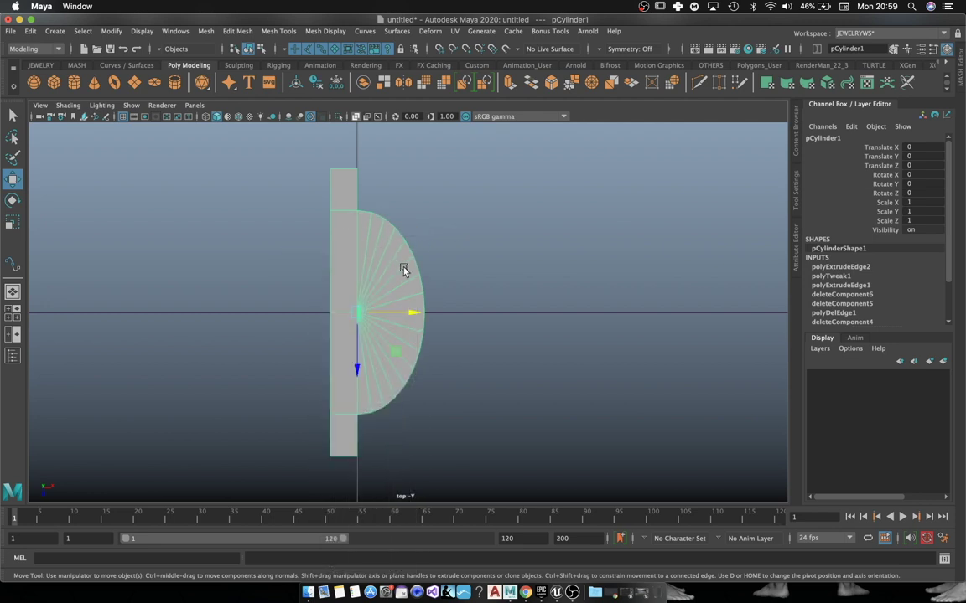
{"action": "key", "text": "space"}
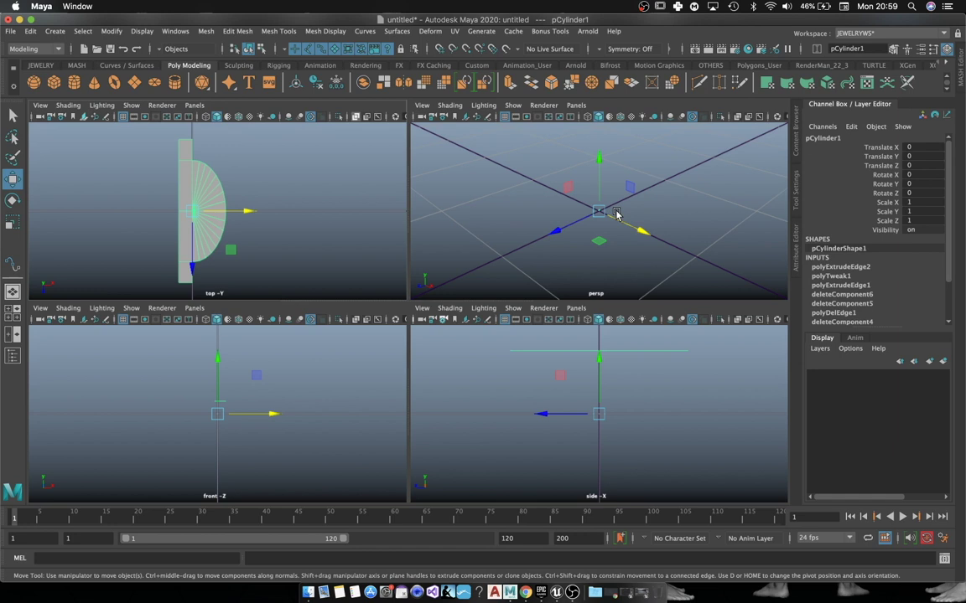
{"action": "key", "text": "space"}
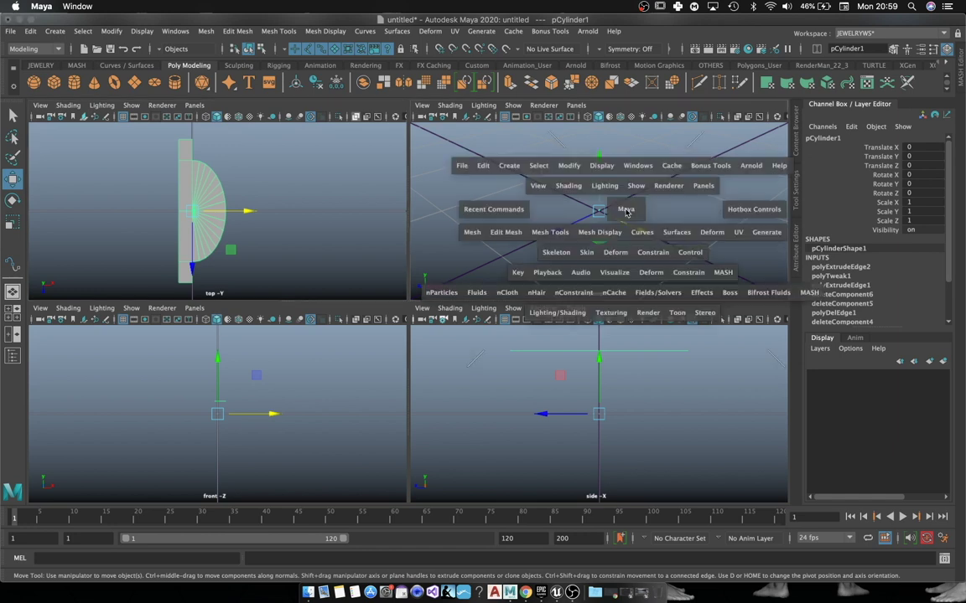
{"action": "key", "text": "f"}
{"action": "scroll", "coordinate": [521, 325], "scroll_direction": "down", "scroll_amount": 5}
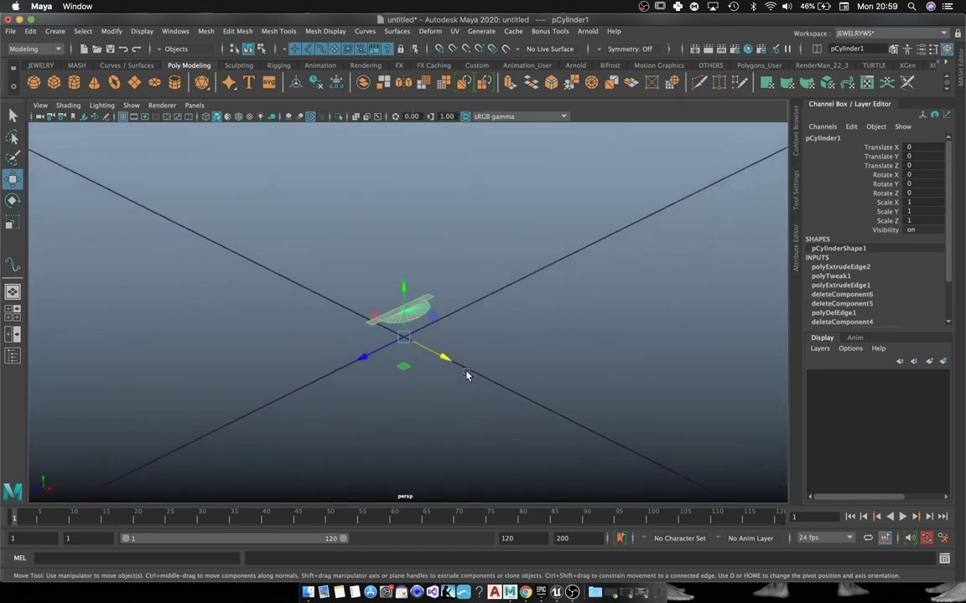
{"action": "left_click_drag", "start_coordinate": [458, 347], "coordinate": [482, 310], "text": "alt"}
{"action": "left_click", "coordinate": [586, 362]}
Step: Create a NURBS circle at the origin, scale it to 6.279 in X and Z, and rotate it 90° on X
{"action": "left_click", "coordinate": [127, 65]}
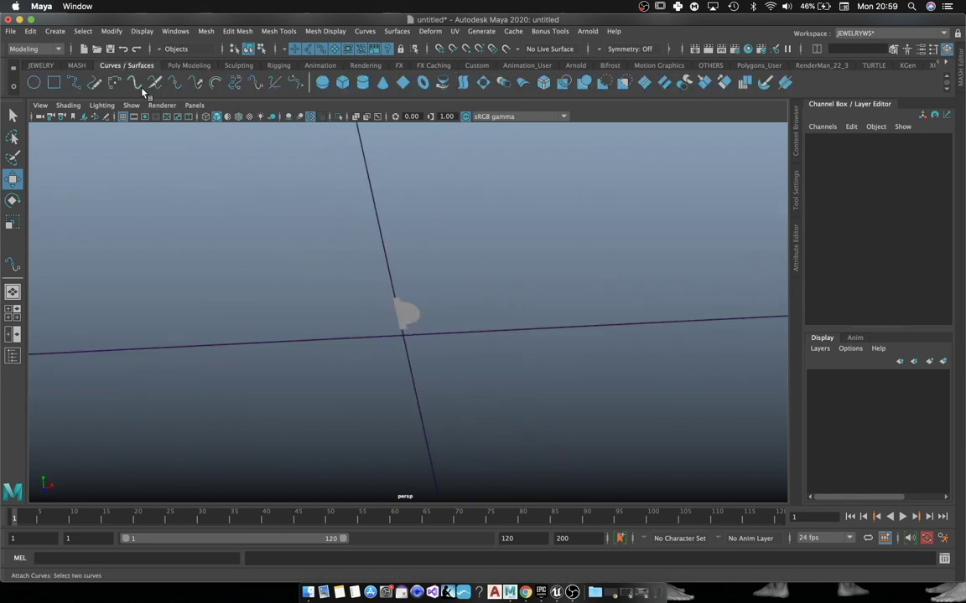
{"action": "left_click", "coordinate": [34, 82]}
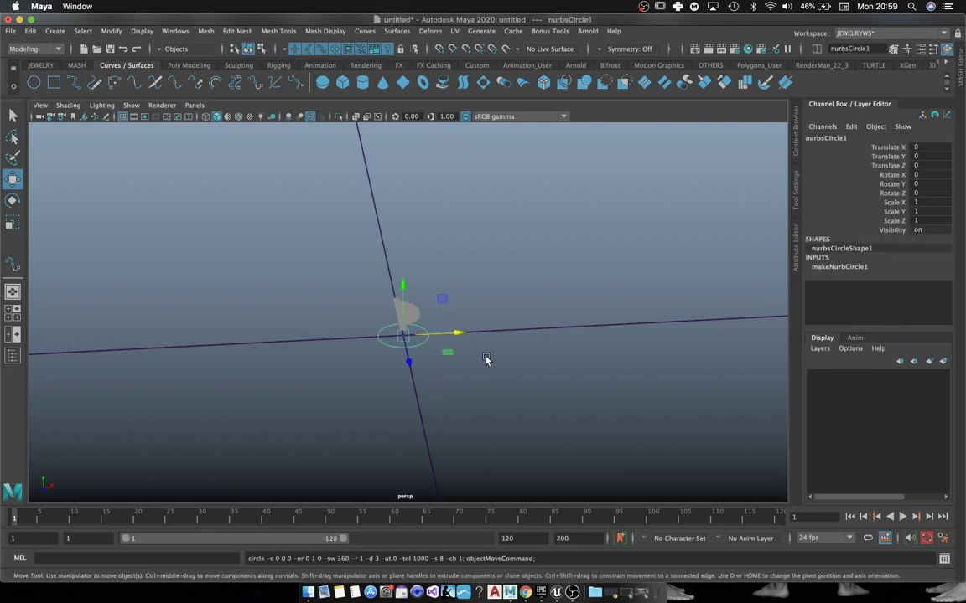
{"action": "key", "text": "r"}
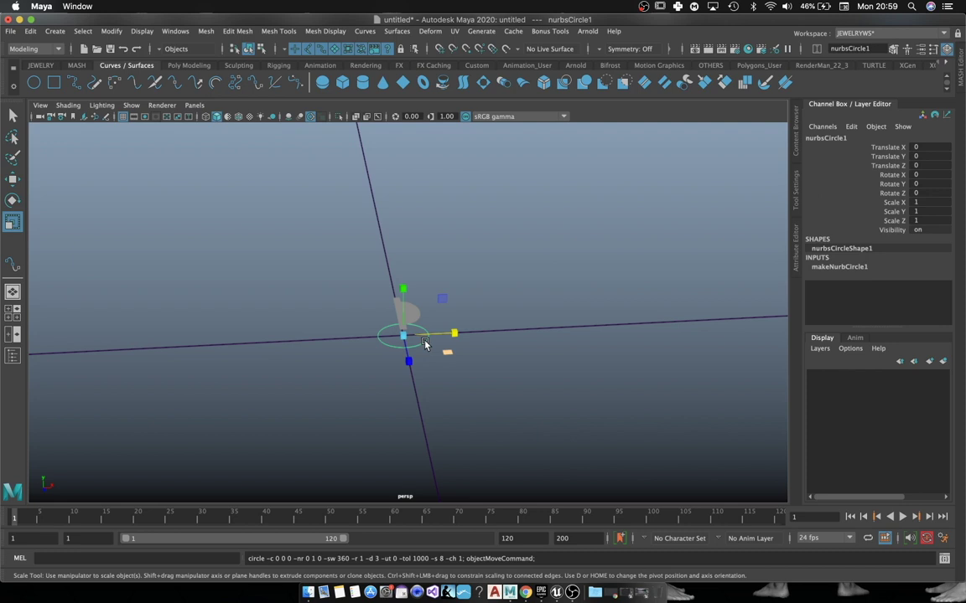
{"action": "middle_click_drag", "start_coordinate": [449, 357], "coordinate": [567, 387]}
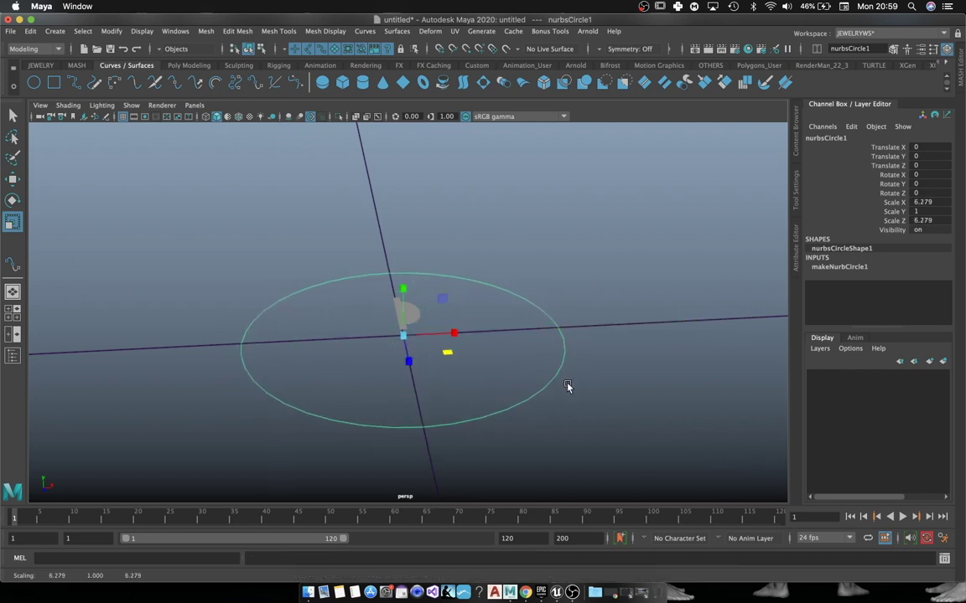
{"action": "key", "text": "e"}
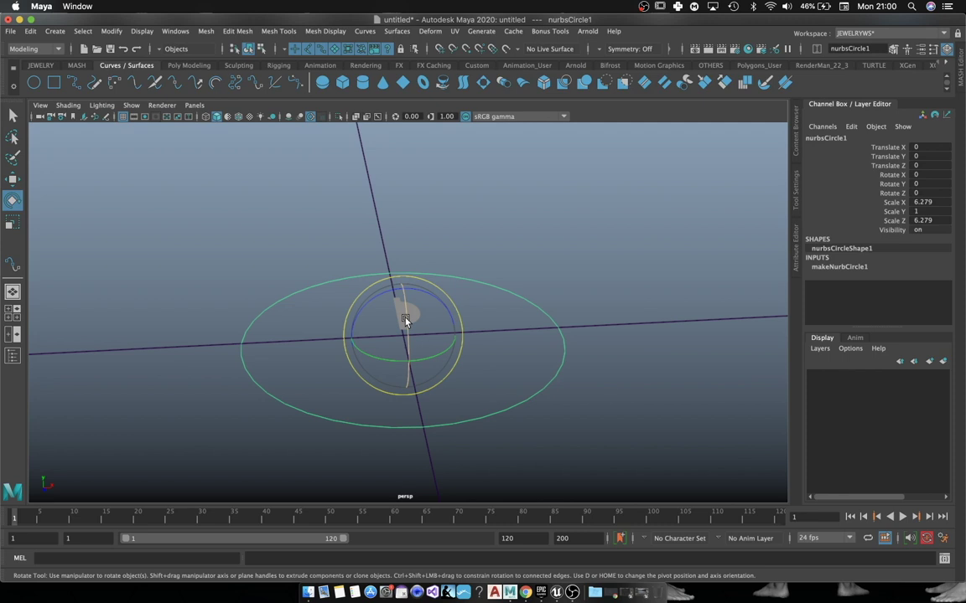
{"action": "middle_click_drag", "start_coordinate": [405, 321], "coordinate": [435, 389]}
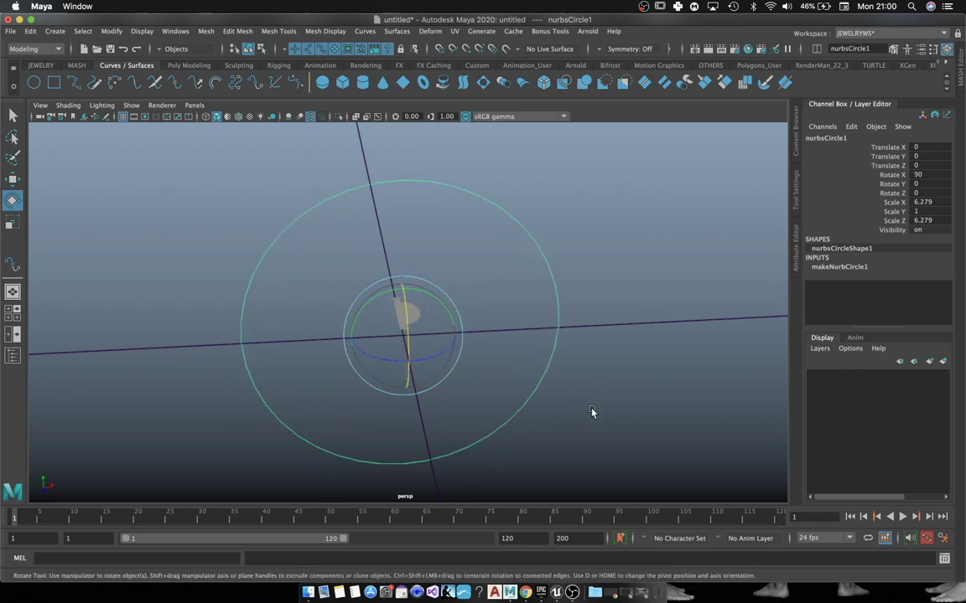
Step: Snap pCylinder1 onto the circle curve and slide it up along the circle
{"action": "key", "text": "w"}
{"action": "left_click", "coordinate": [429, 317]}
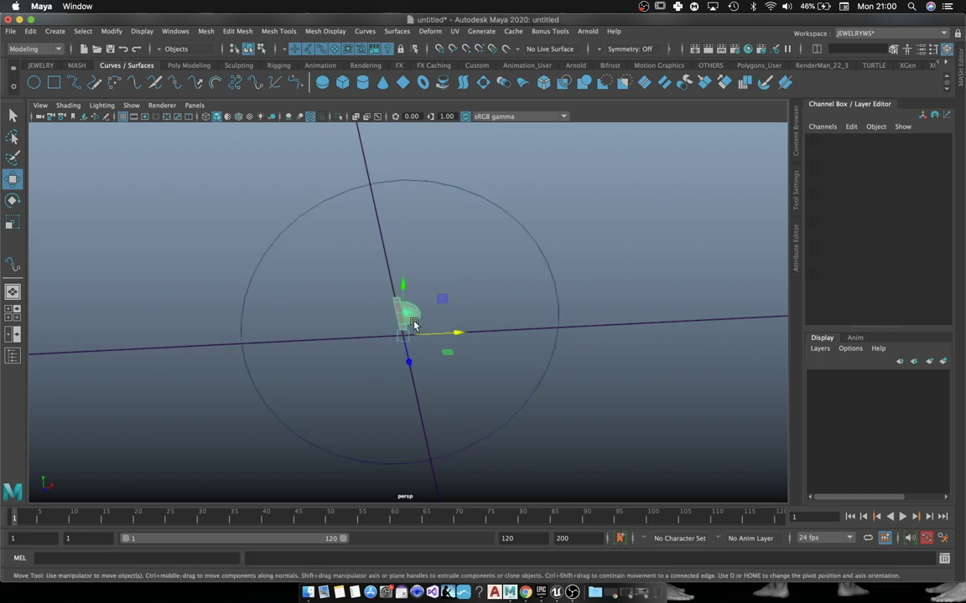
{"action": "left_click", "coordinate": [413, 315]}
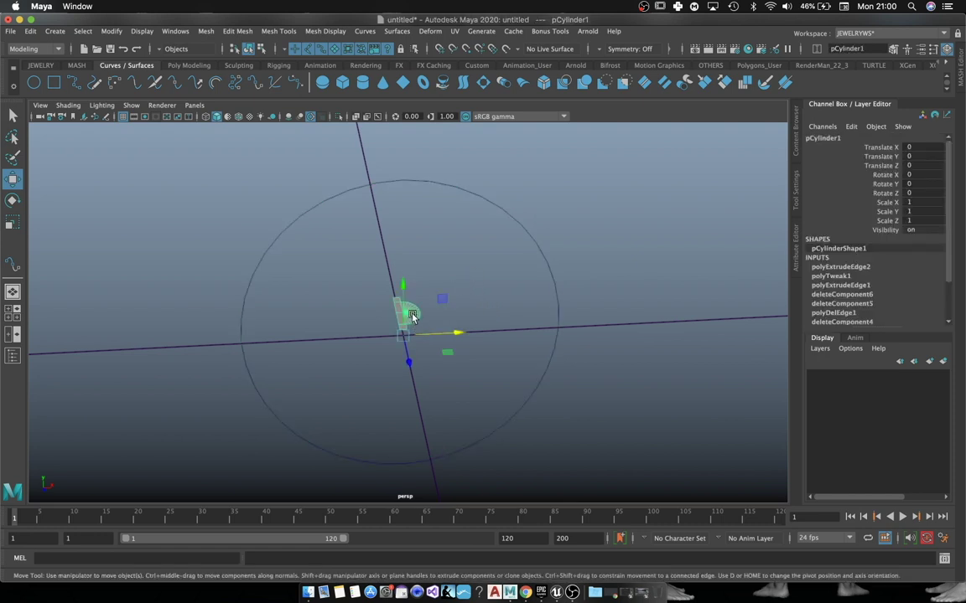
{"action": "key", "text": "c"}
{"action": "left_click", "coordinate": [454, 333]}
{"action": "middle_click_drag", "start_coordinate": [558, 334], "coordinate": [567, 329]}
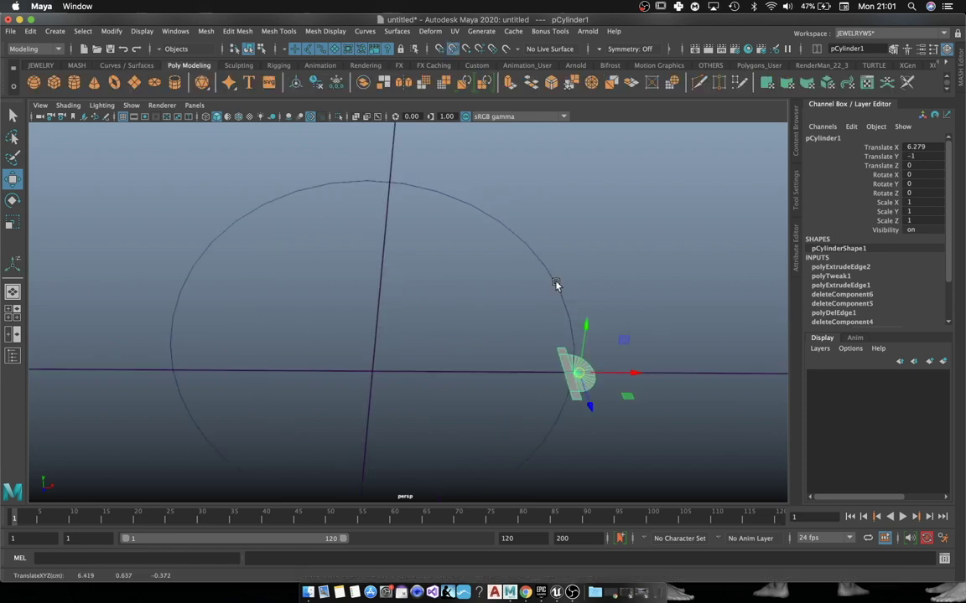
{"action": "middle_click_drag", "start_coordinate": [556, 284], "coordinate": [393, 205]}
Step: Rotate the profile 90° about Z to stand along the curve
{"action": "key", "text": "e"}
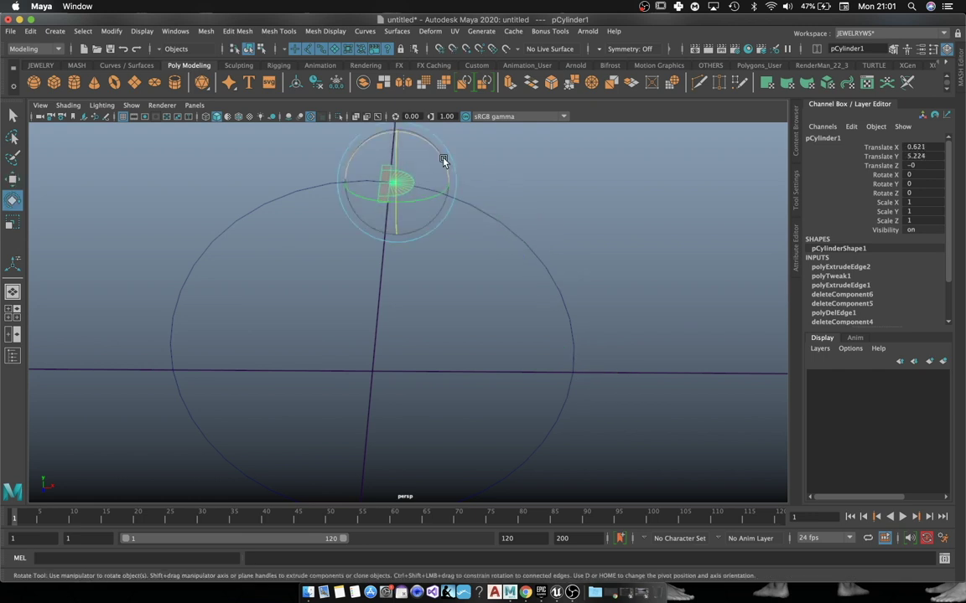
{"action": "left_click_drag", "start_coordinate": [443, 160], "coordinate": [372, 147]}
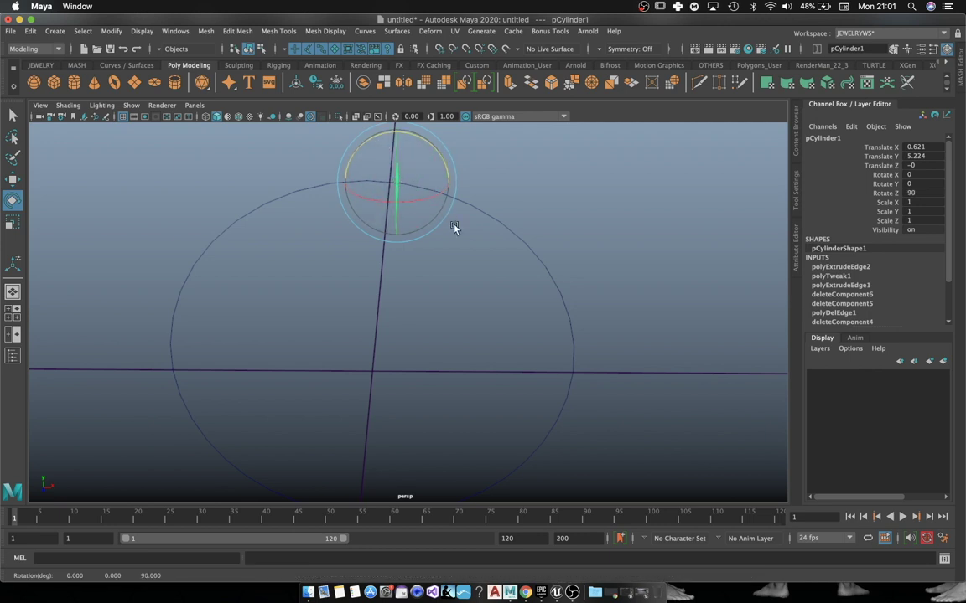
{"action": "left_click_drag", "start_coordinate": [583, 230], "coordinate": [561, 234], "text": "alt"}
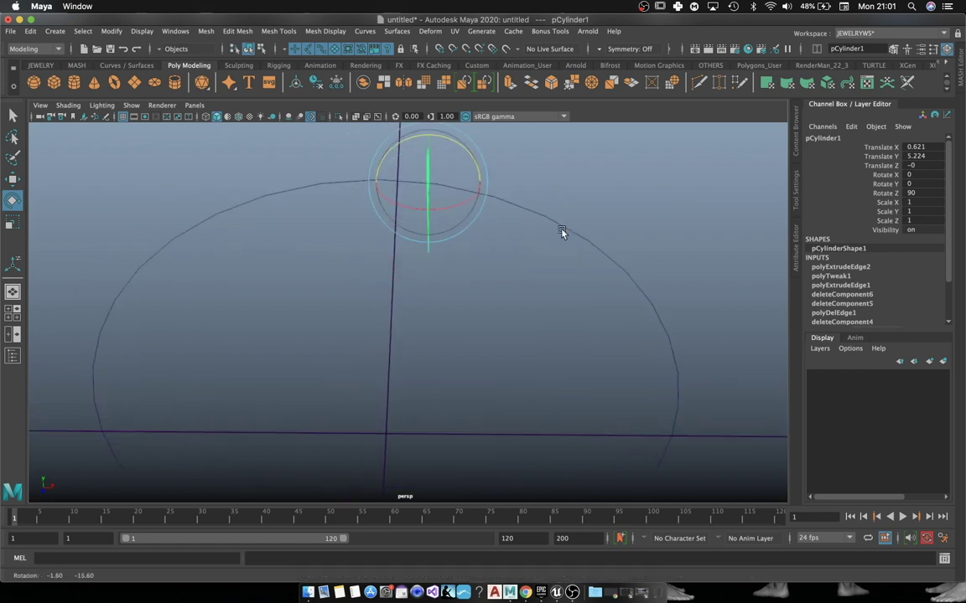
{"action": "left_click", "coordinate": [512, 201]}
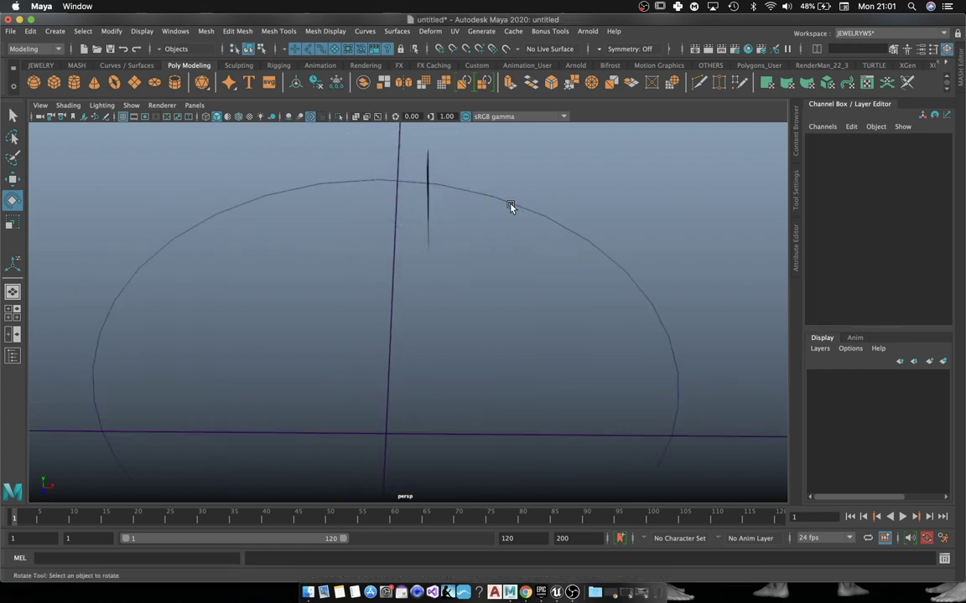
{"action": "left_click", "coordinate": [511, 207]}
{"action": "right_click_drag", "start_coordinate": [511, 207], "coordinate": [438, 201]}
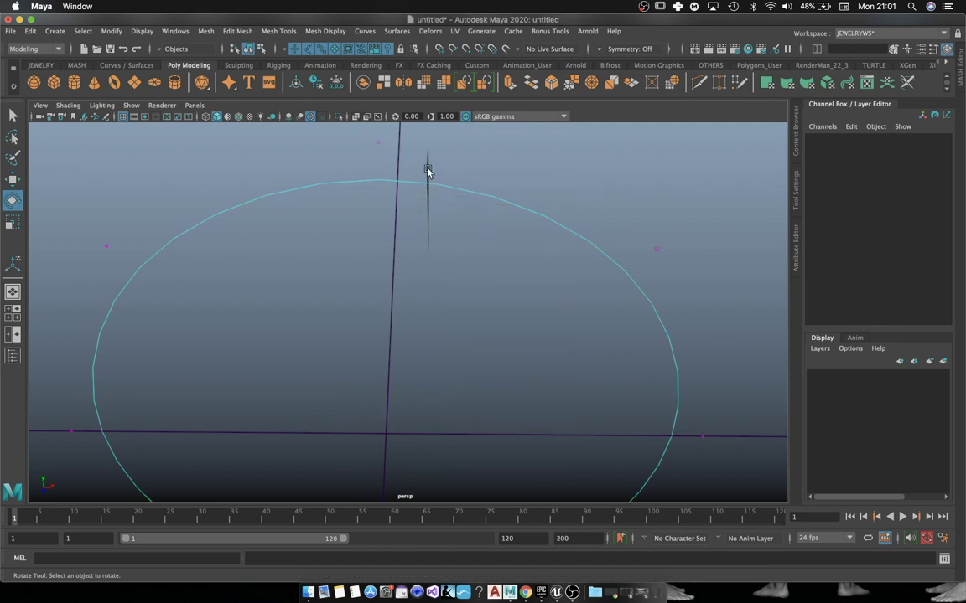
Step: Snap the profile onto the top of the circle at Y 5.274, X -0.198
{"action": "left_click", "coordinate": [428, 171]}
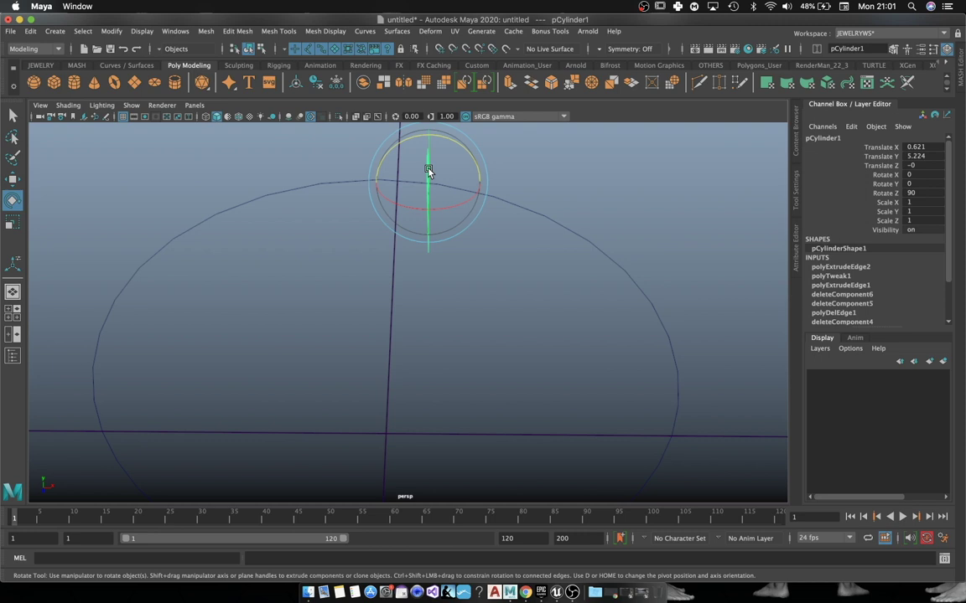
{"action": "key", "text": "w"}
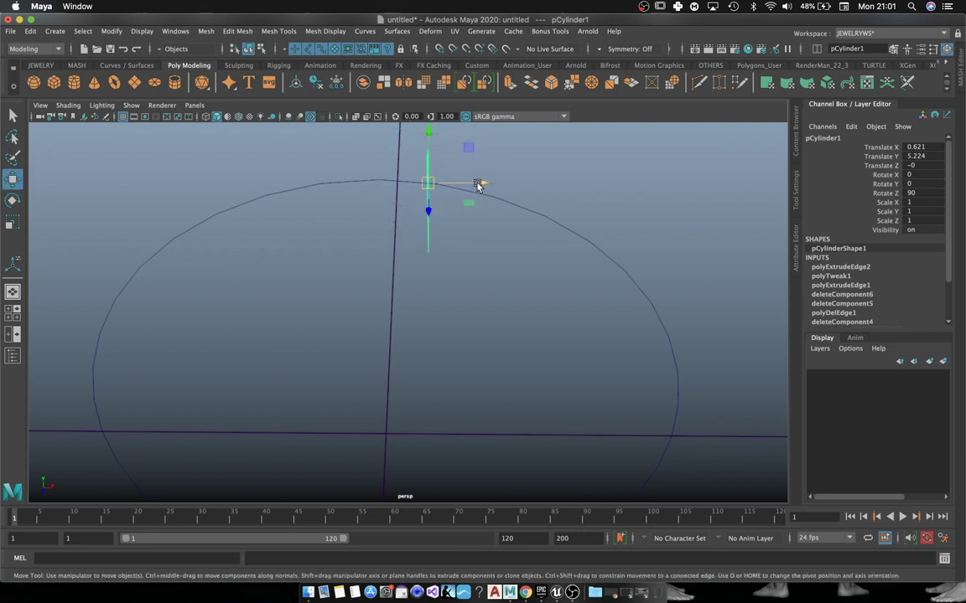
{"action": "left_click_drag", "start_coordinate": [476, 183], "coordinate": [545, 204]}
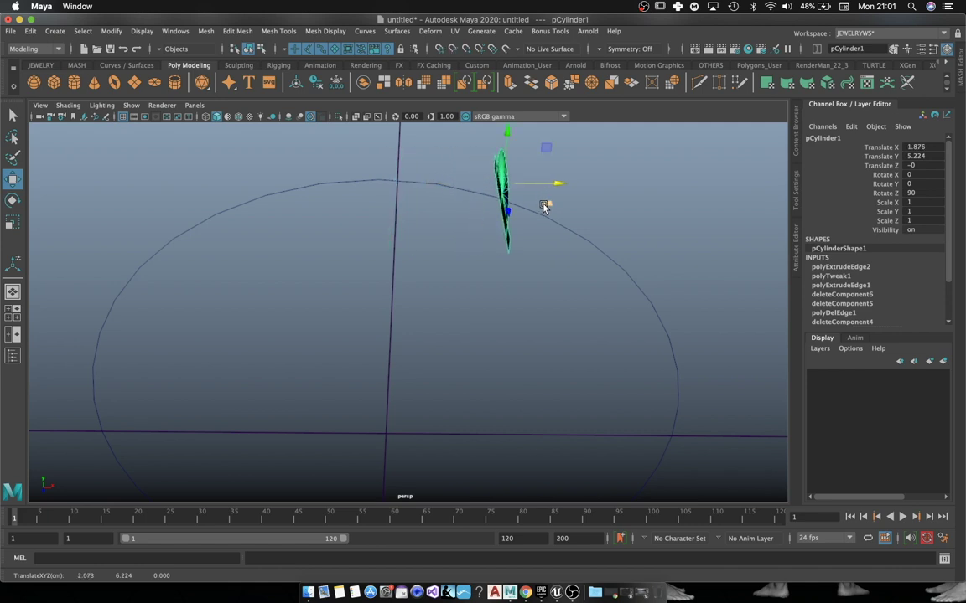
{"action": "key", "text": "ctrl+z"}
{"action": "key", "text": "c"}
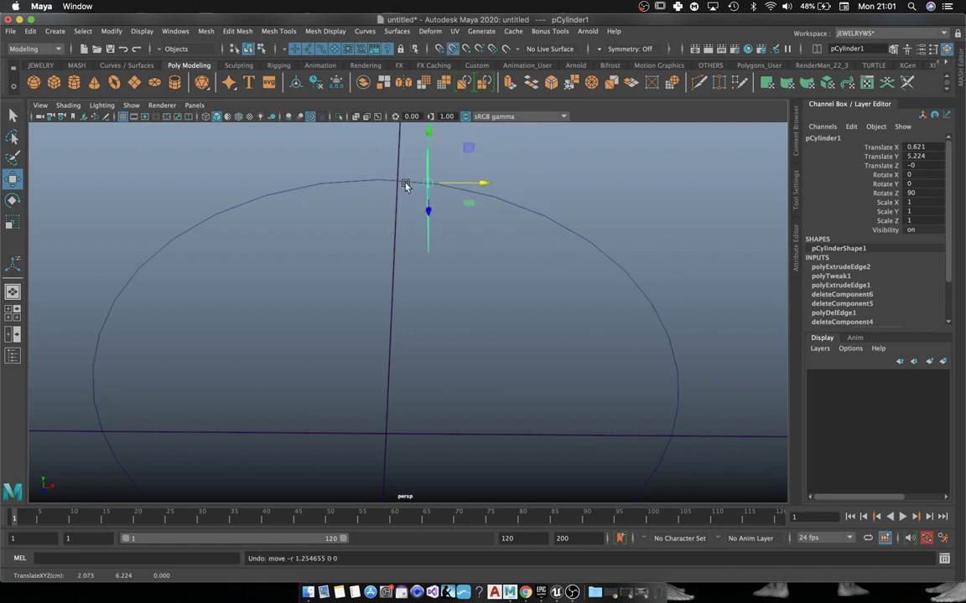
{"action": "middle_click_drag", "start_coordinate": [405, 184], "coordinate": [401, 181]}
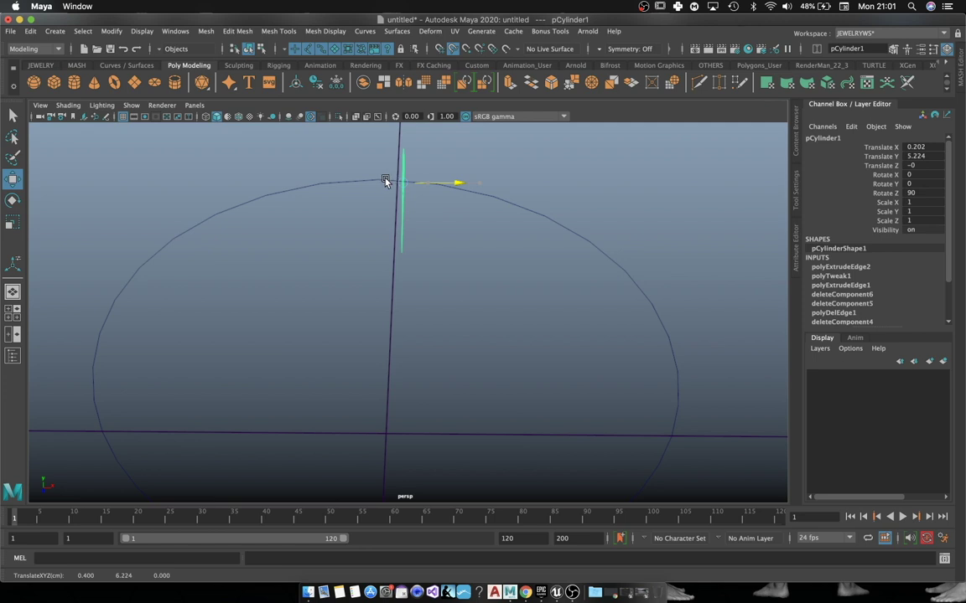
{"action": "key", "text": "ctrl+z"}
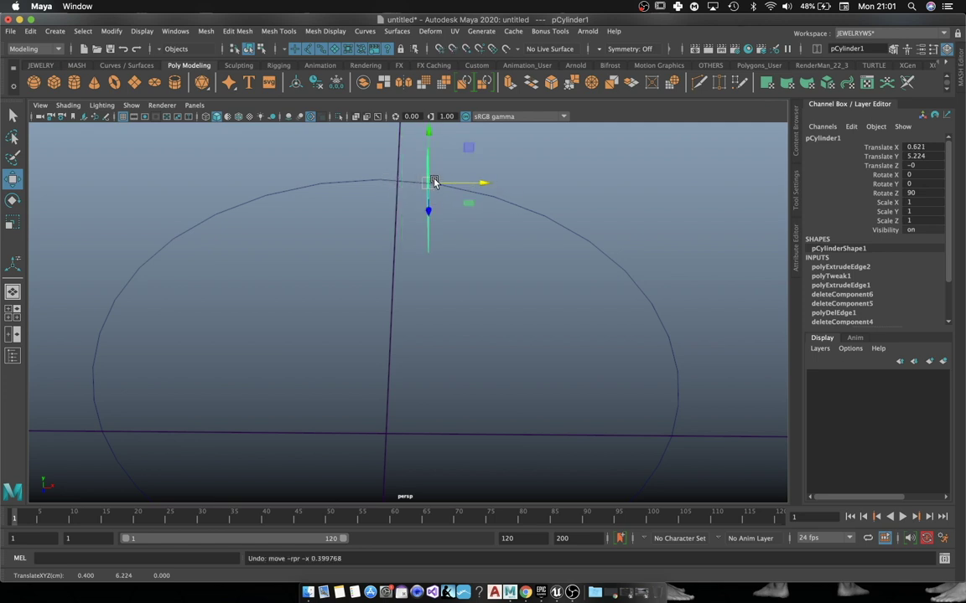
{"action": "key", "text": "c"}
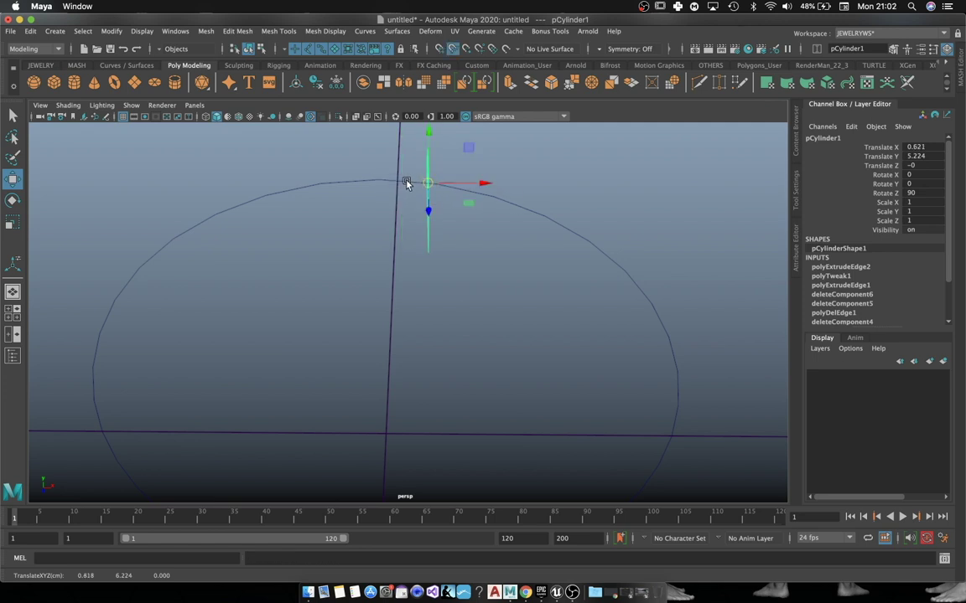
{"action": "middle_click_drag", "start_coordinate": [406, 184], "coordinate": [394, 182]}
Step: Move the profile's pivot to its peak vertex in the front view
{"action": "key", "text": "space"}
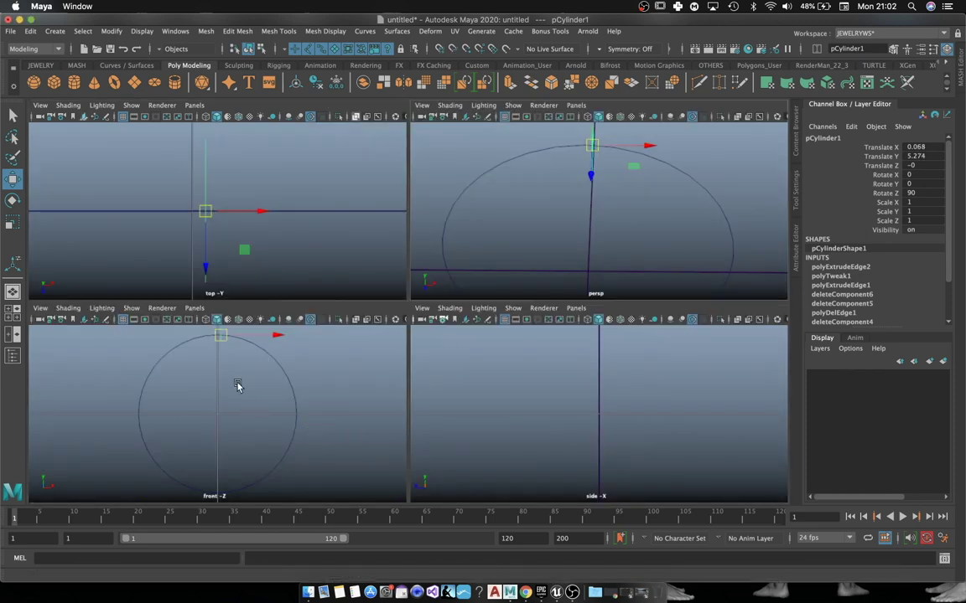
{"action": "key", "text": "space"}
{"action": "key", "text": "f"}
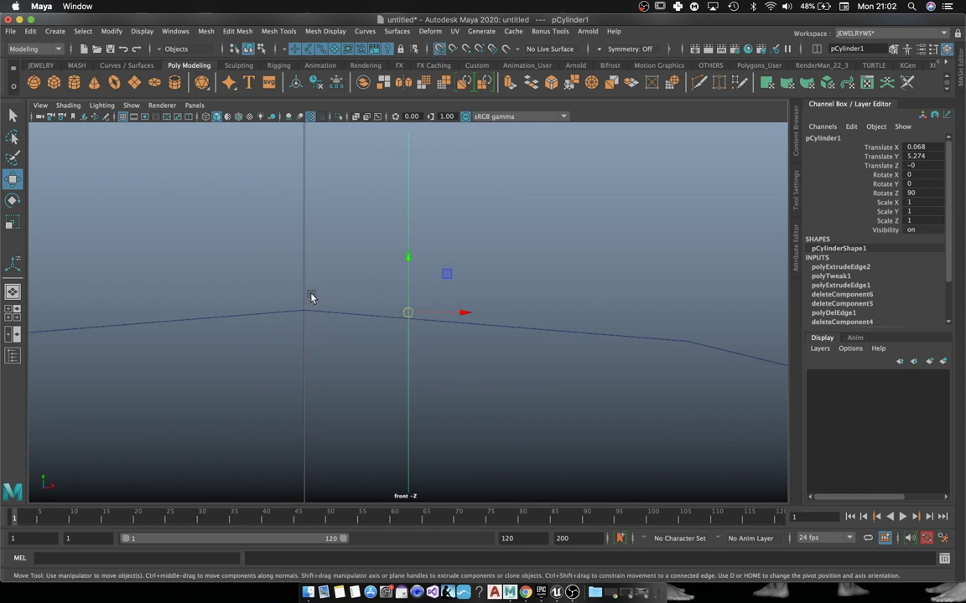
{"action": "key", "text": "d"}
{"action": "left_click", "coordinate": [303, 285]}
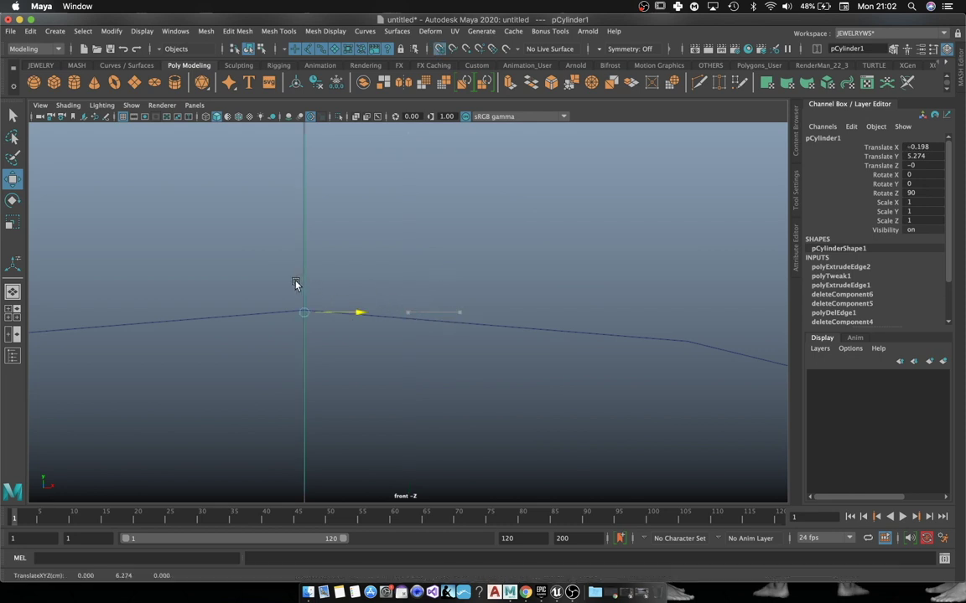
{"action": "left_click", "coordinate": [471, 275]}
{"action": "left_click", "coordinate": [304, 233]}
{"action": "key", "text": "space"}
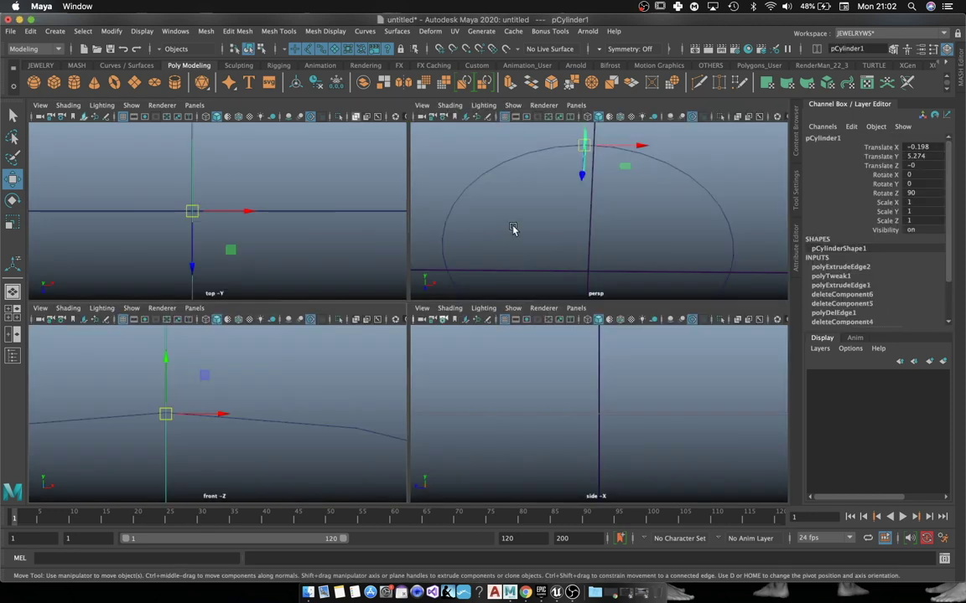
{"action": "key", "text": "space"}
{"action": "scroll", "coordinate": [414, 230], "scroll_direction": "down", "scroll_amount": 3}
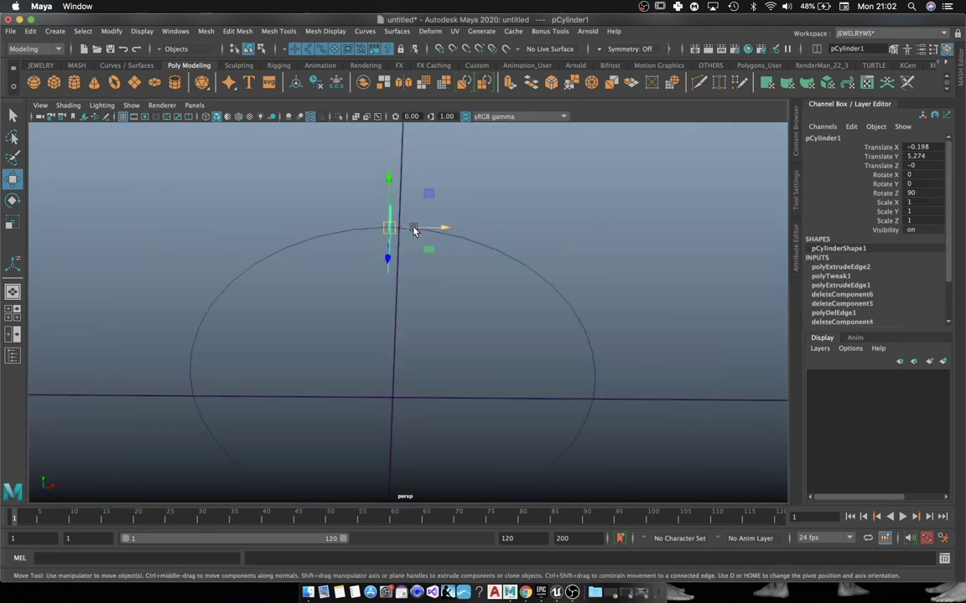
{"action": "left_click_drag", "start_coordinate": [413, 231], "coordinate": [433, 244], "text": "alt"}
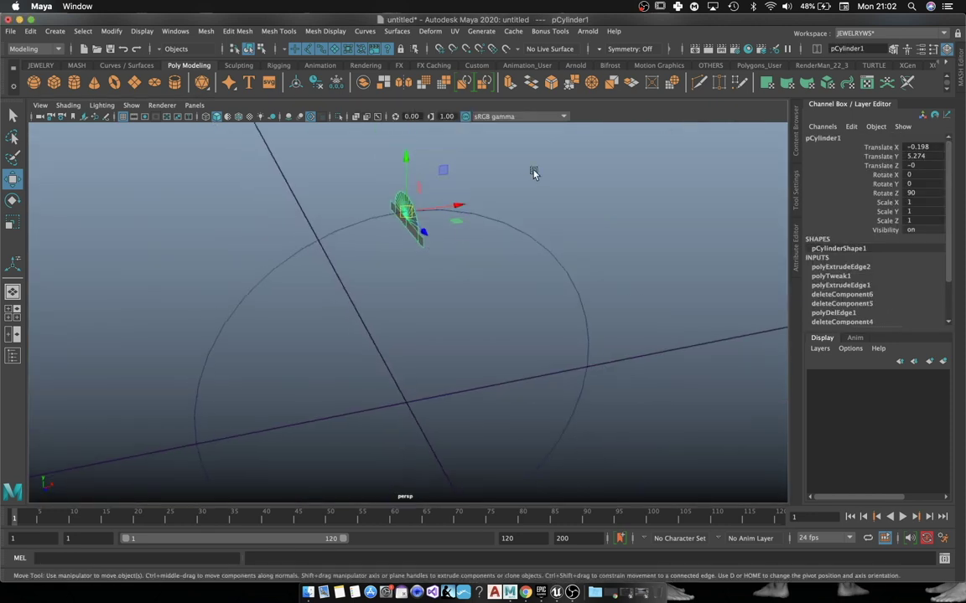
Step: Extrude the profile faces along the circle path to sweep them into a ring
{"action": "left_click", "coordinate": [532, 172]}
{"action": "left_click", "coordinate": [419, 231]}
{"action": "right_click_drag", "start_coordinate": [419, 231], "coordinate": [414, 256]}
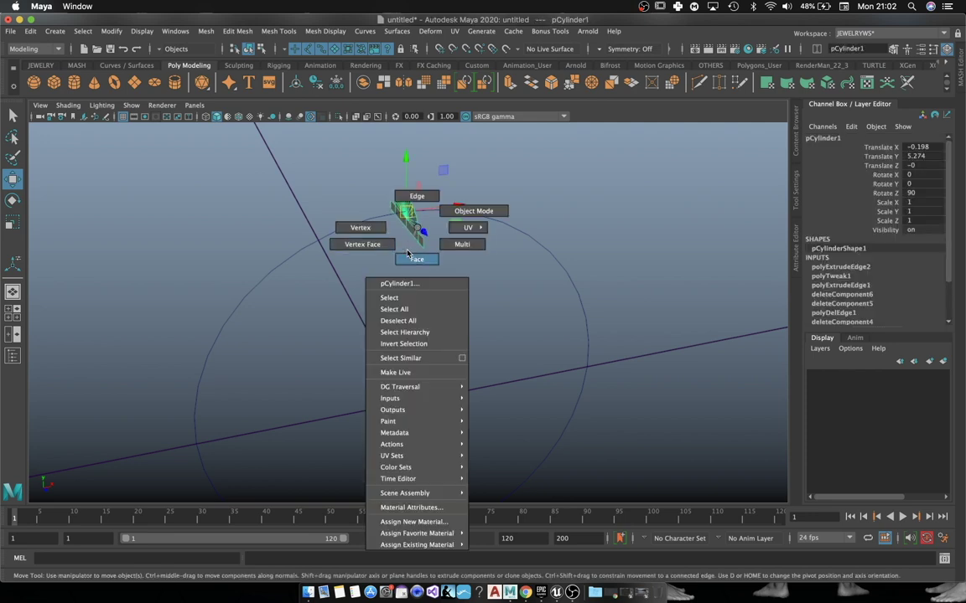
{"action": "left_click_drag", "start_coordinate": [412, 212], "coordinate": [411, 212]}
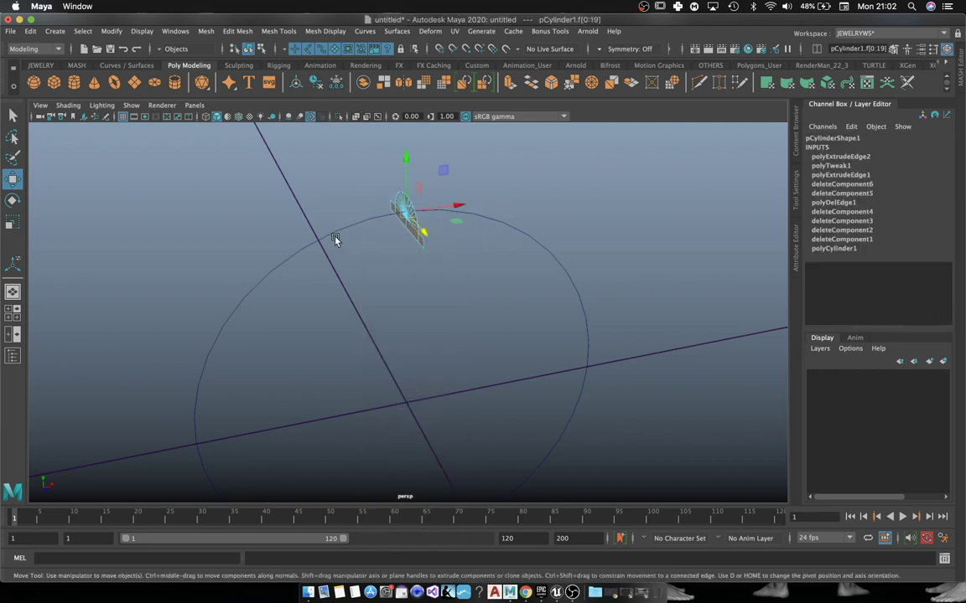
{"action": "left_click", "coordinate": [366, 220]}
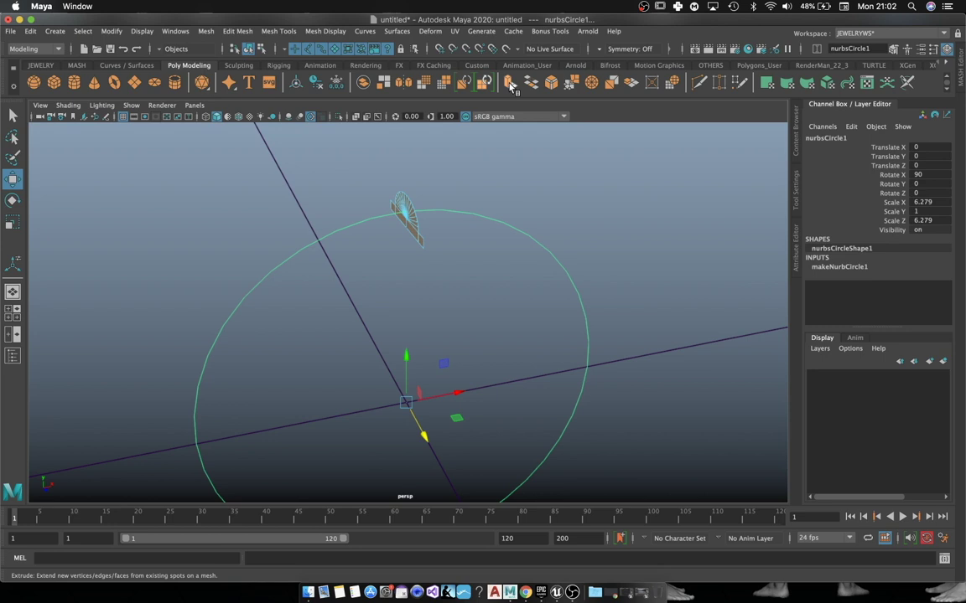
{"action": "left_click", "coordinate": [463, 81]}
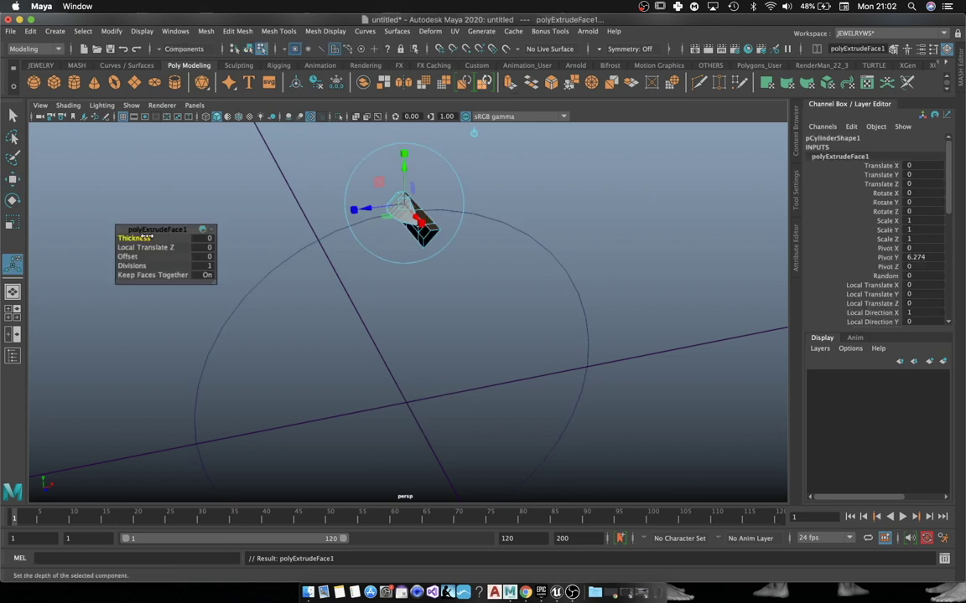
{"action": "left_click_drag", "start_coordinate": [152, 266], "coordinate": [282, 271]}
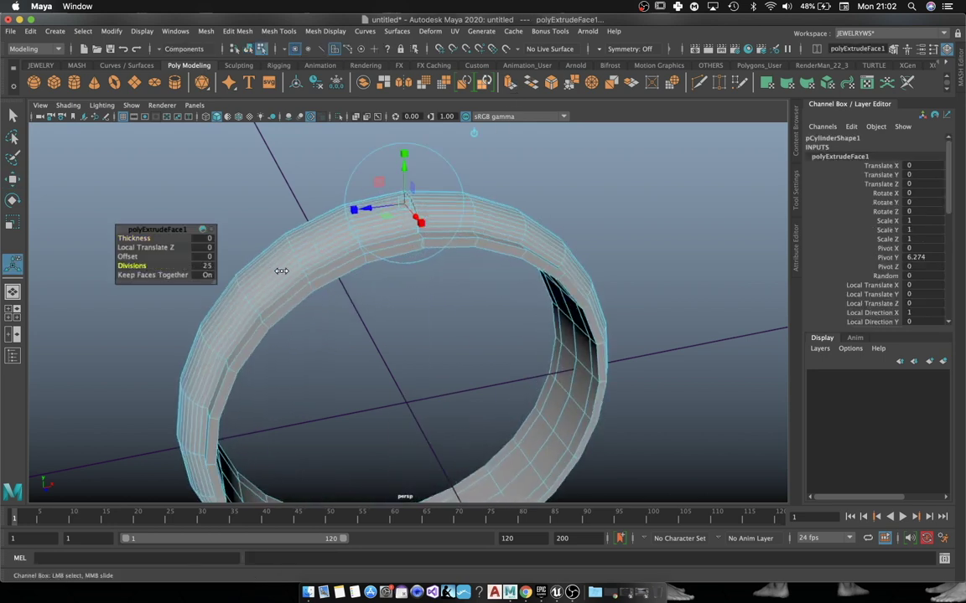
Step: Raise the extrusion's Divisions from 50 to 80 for a denser ring
{"action": "double_click", "coordinate": [201, 265]}
{"action": "type", "text": "50"}
{"action": "key", "text": "Return"}
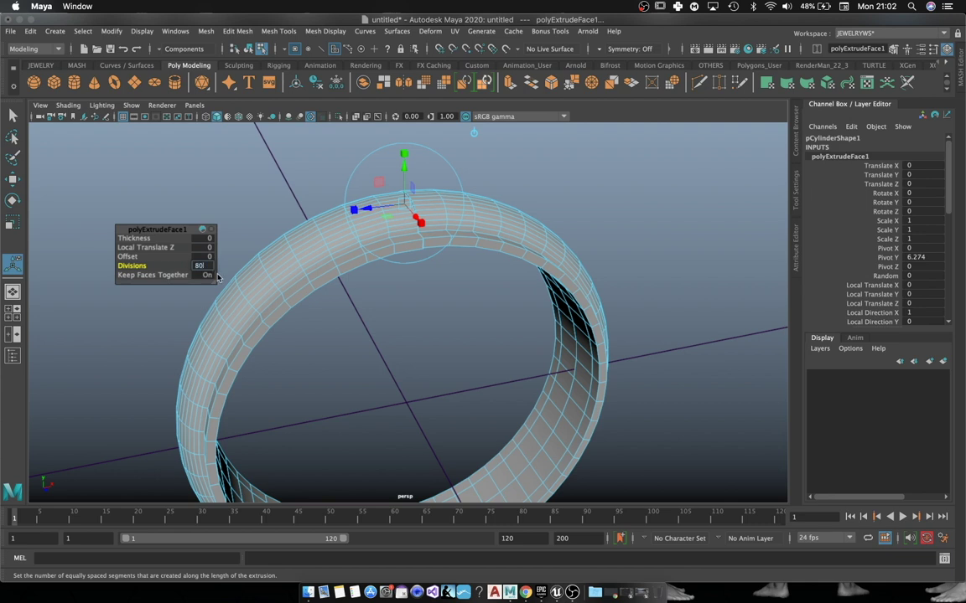
{"action": "key", "text": "Return"}
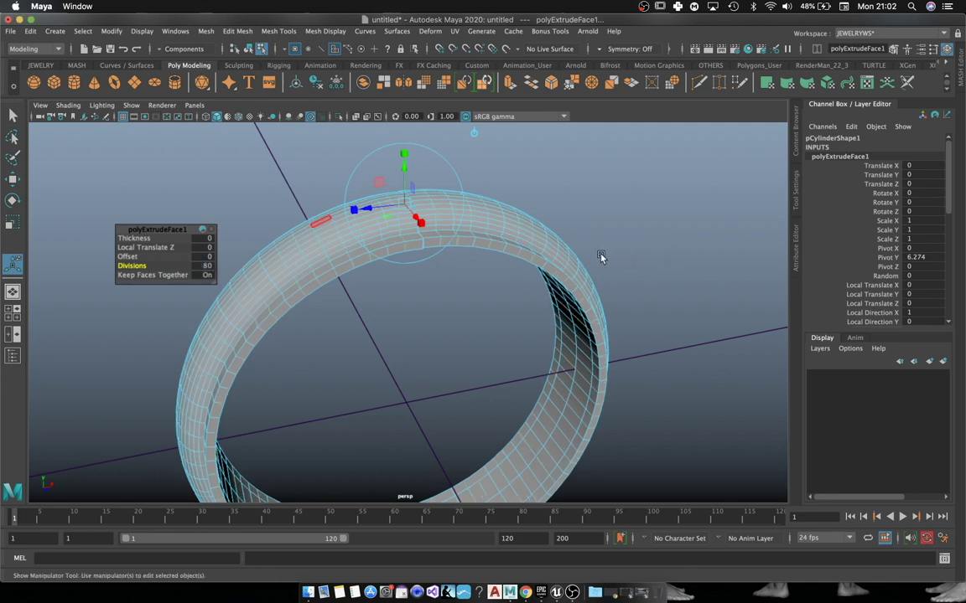
{"action": "right_click_drag", "start_coordinate": [508, 226], "coordinate": [642, 205]}
{"action": "left_click", "coordinate": [643, 205]}
{"action": "left_click_drag", "start_coordinate": [643, 205], "coordinate": [517, 347], "text": "alt"}
{"action": "left_click", "coordinate": [469, 299]}
{"action": "middle_click_drag", "start_coordinate": [469, 299], "coordinate": [563, 304], "text": "alt"}
{"action": "left_click_drag", "start_coordinate": [564, 303], "coordinate": [578, 224], "text": "alt"}
Step: Select and shrink a band of faces at the ring's top seam
{"action": "scroll", "coordinate": [472, 201], "scroll_direction": "up", "scroll_amount": 5}
{"action": "left_click_drag", "start_coordinate": [472, 201], "coordinate": [417, 279], "text": "alt"}
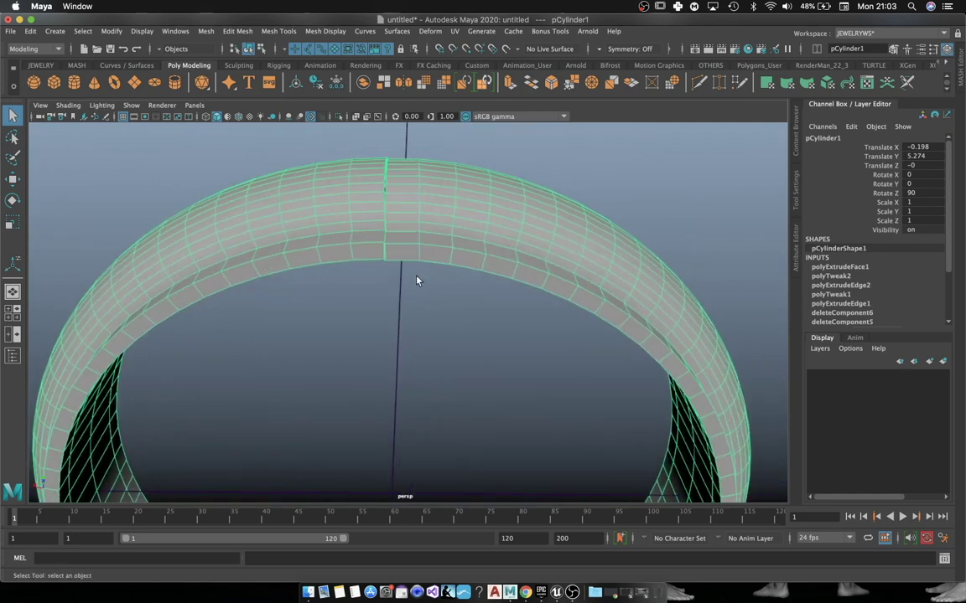
{"action": "right_click_drag", "start_coordinate": [399, 180], "coordinate": [399, 207]}
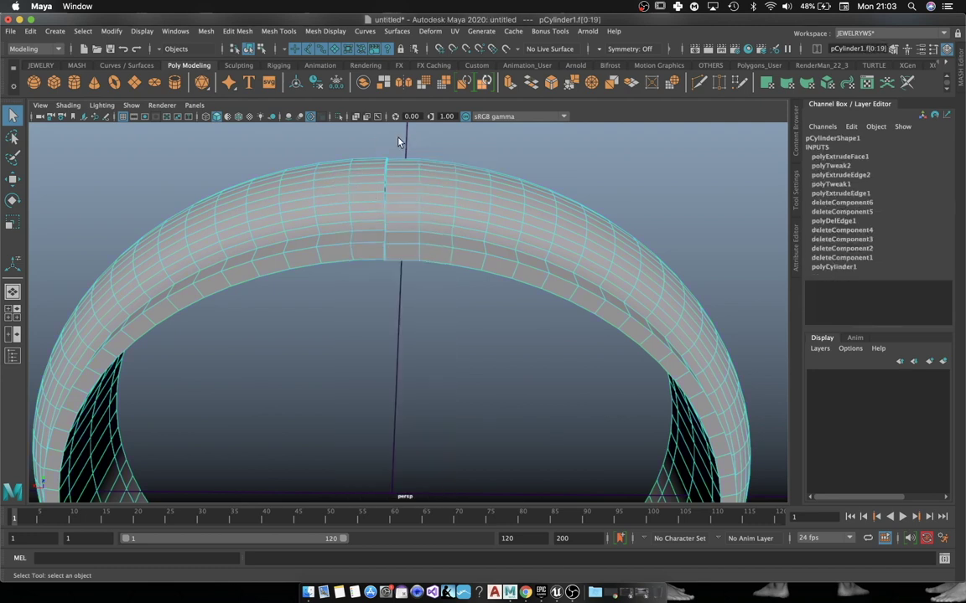
{"action": "left_click_drag", "start_coordinate": [398, 143], "coordinate": [381, 279]}
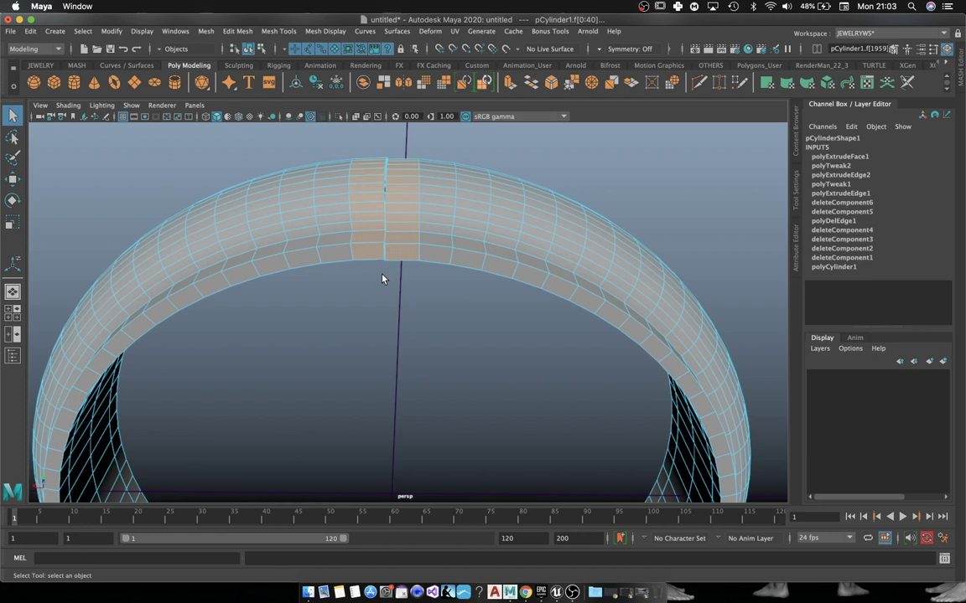
{"action": "key", "text": "shift+comma"}
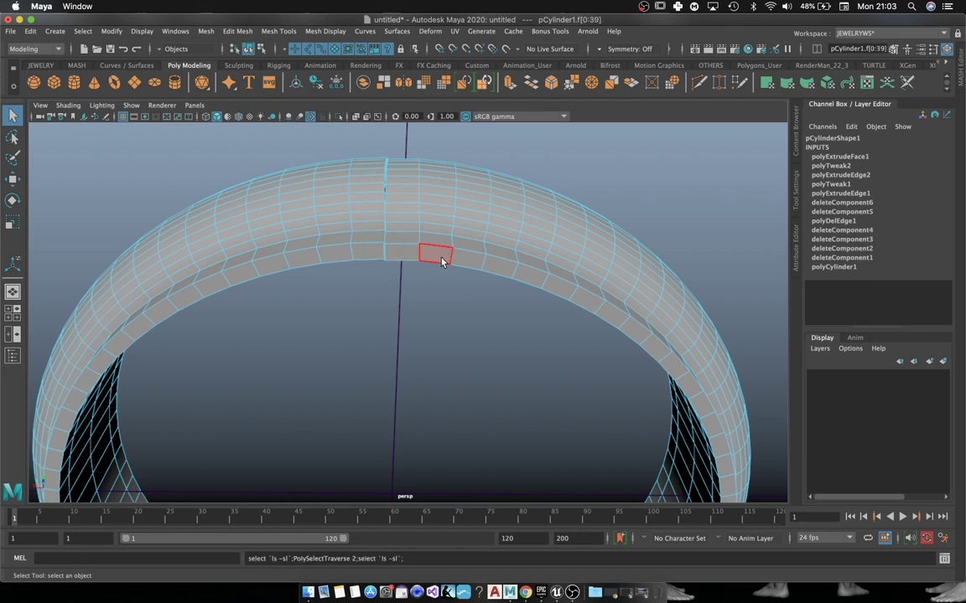
{"action": "scroll", "coordinate": [399, 223], "scroll_direction": "up", "scroll_amount": 3}
{"action": "middle_click_drag", "start_coordinate": [399, 222], "coordinate": [377, 235], "text": "alt"}
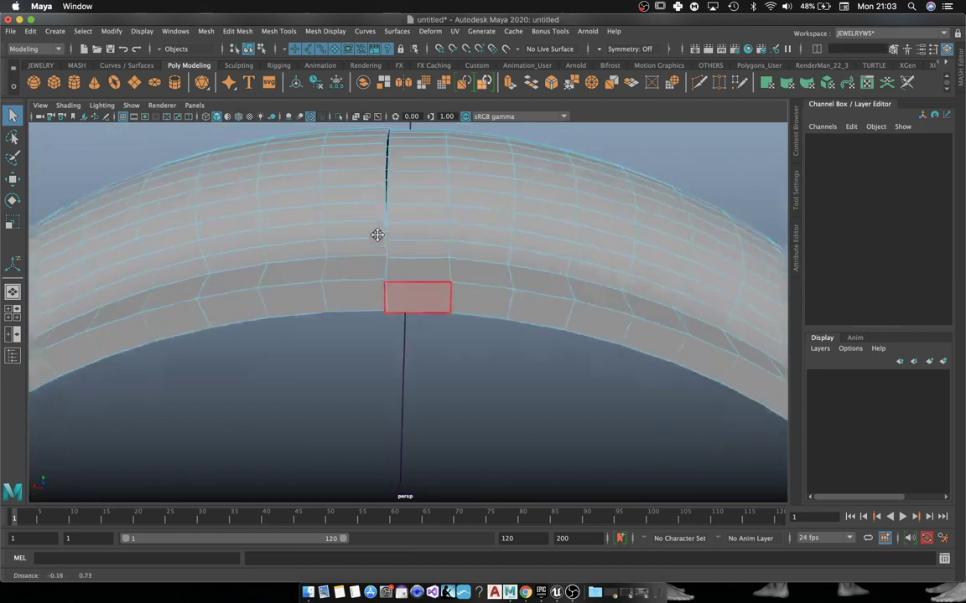
{"action": "left_click_drag", "start_coordinate": [377, 235], "coordinate": [403, 293], "text": "alt"}
Step: Select the seam edge loops and merge them with a 0.7 tolerance
{"action": "right_click_drag", "start_coordinate": [442, 251], "coordinate": [437, 224]}
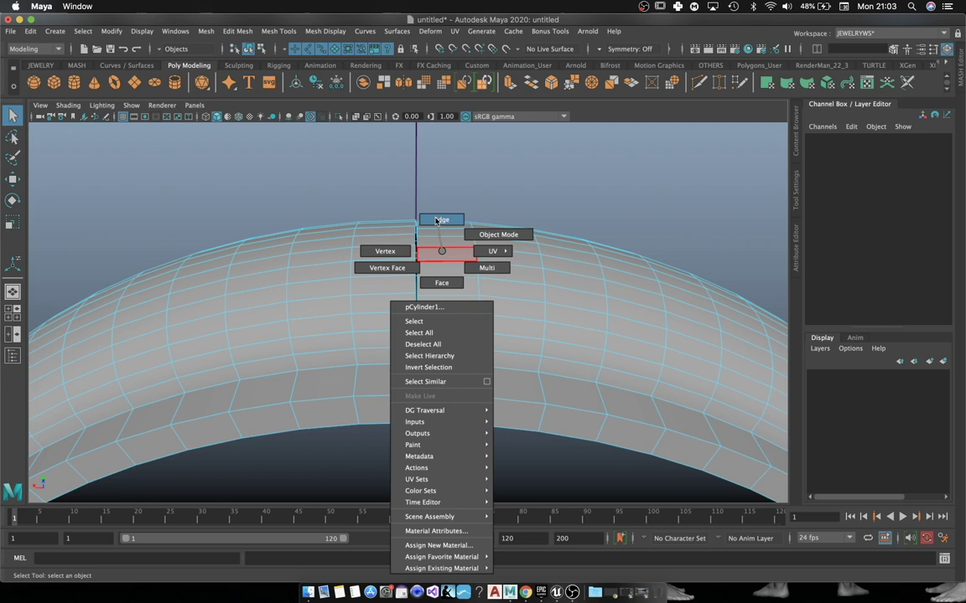
{"action": "double_click", "coordinate": [416, 263]}
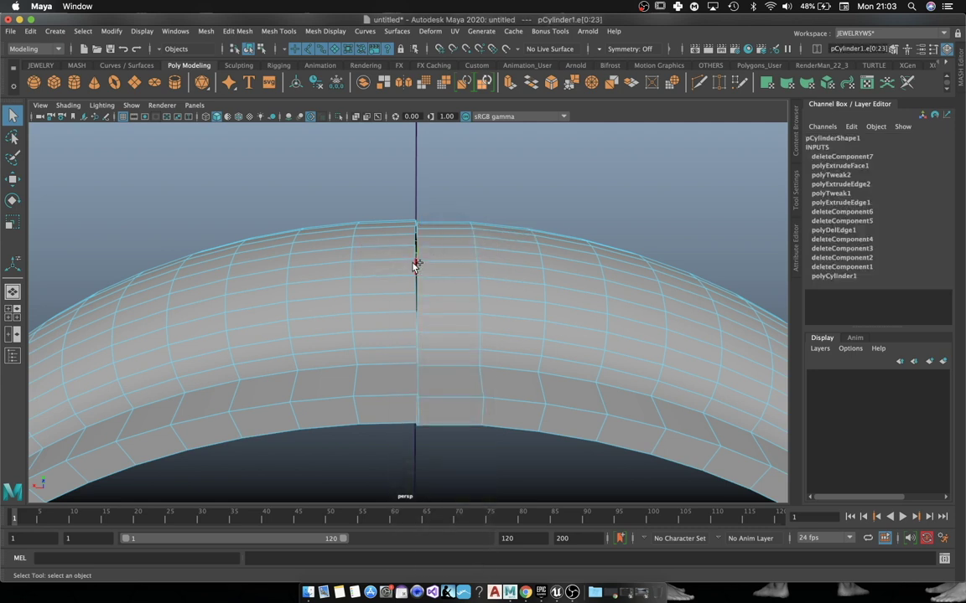
{"action": "scroll", "coordinate": [446, 310], "scroll_direction": "up", "scroll_amount": 5}
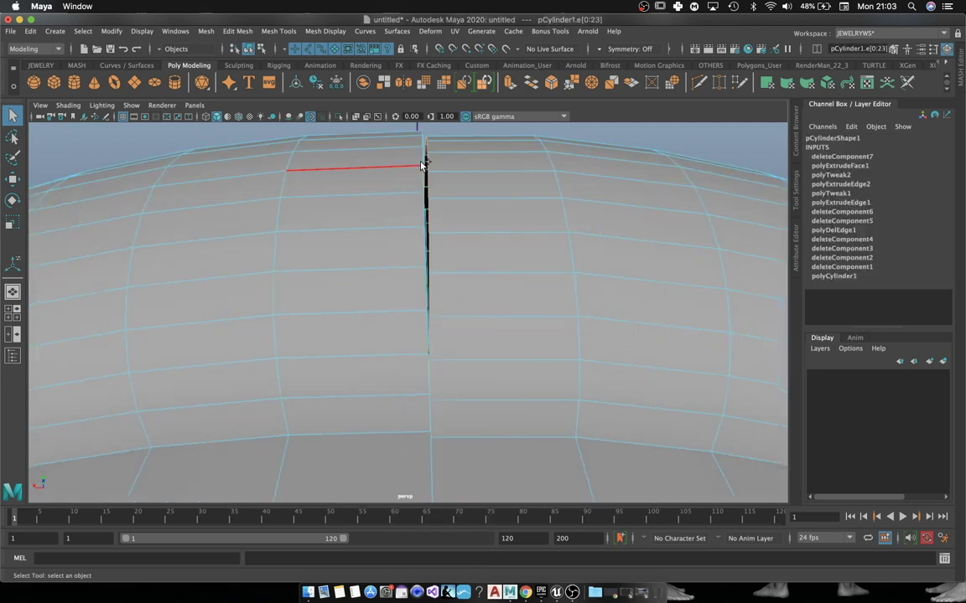
{"action": "double_click", "coordinate": [424, 180]}
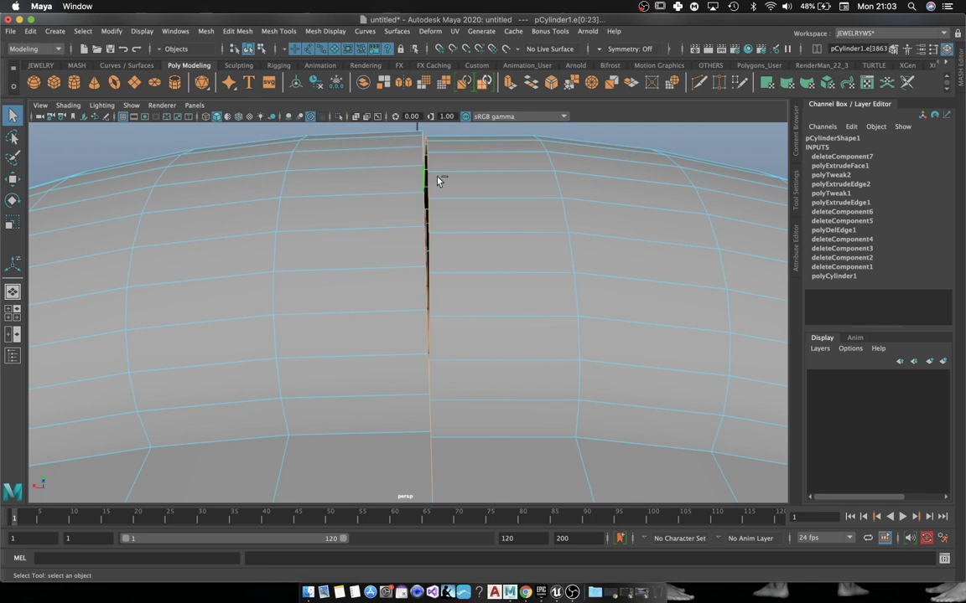
{"action": "left_click", "coordinate": [575, 87]}
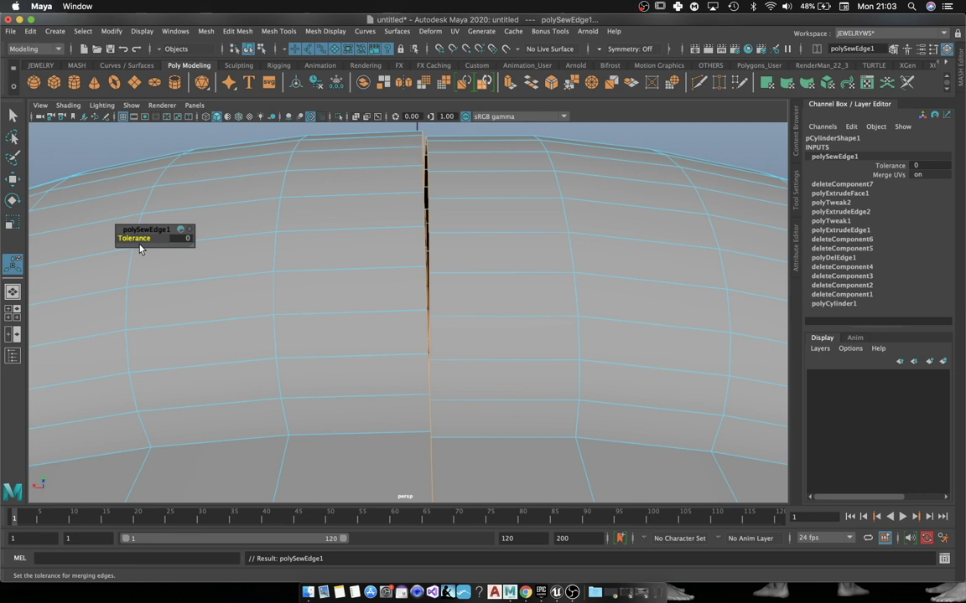
{"action": "left_click_drag", "start_coordinate": [134, 238], "coordinate": [167, 238]}
{"action": "scroll", "coordinate": [441, 338], "scroll_direction": "down", "scroll_amount": 10}
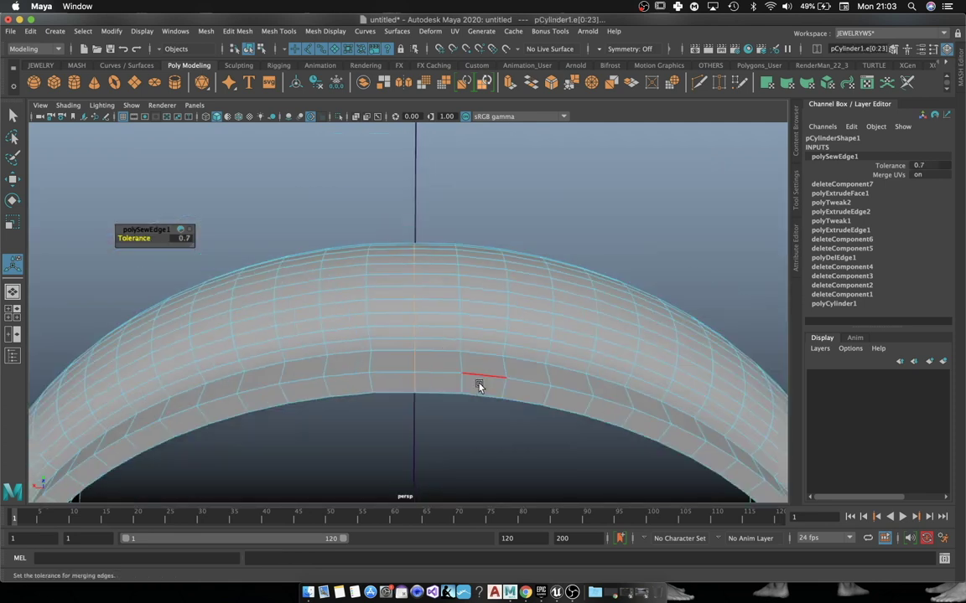
{"action": "left_click_drag", "start_coordinate": [442, 344], "coordinate": [442, 202], "text": "alt"}
{"action": "right_click_drag", "start_coordinate": [442, 198], "coordinate": [498, 181]}
{"action": "left_click_drag", "start_coordinate": [640, 151], "coordinate": [405, 219], "text": "alt"}
Step: Bevel an edge loop along the ring's rim and narrow the bevel fraction
{"action": "left_click", "coordinate": [405, 219]}
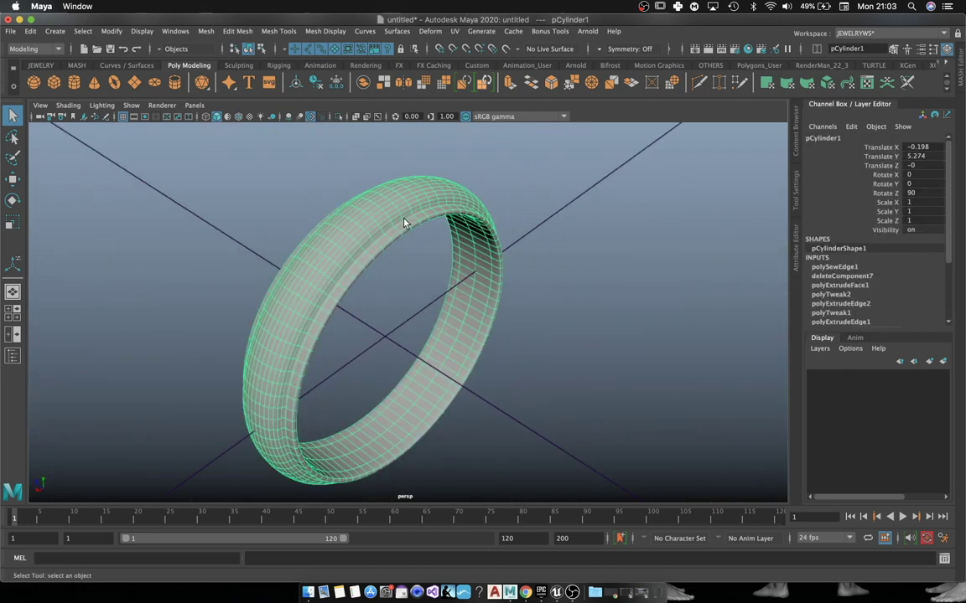
{"action": "key", "text": "1"}
{"action": "left_click", "coordinate": [537, 202]}
{"action": "scroll", "coordinate": [537, 201], "scroll_direction": "up", "scroll_amount": 3}
{"action": "left_click_drag", "start_coordinate": [537, 200], "coordinate": [413, 248], "text": "alt"}
{"action": "left_click", "coordinate": [413, 248]}
{"action": "right_click_drag", "start_coordinate": [413, 248], "coordinate": [400, 207]}
{"action": "double_click", "coordinate": [407, 244]}
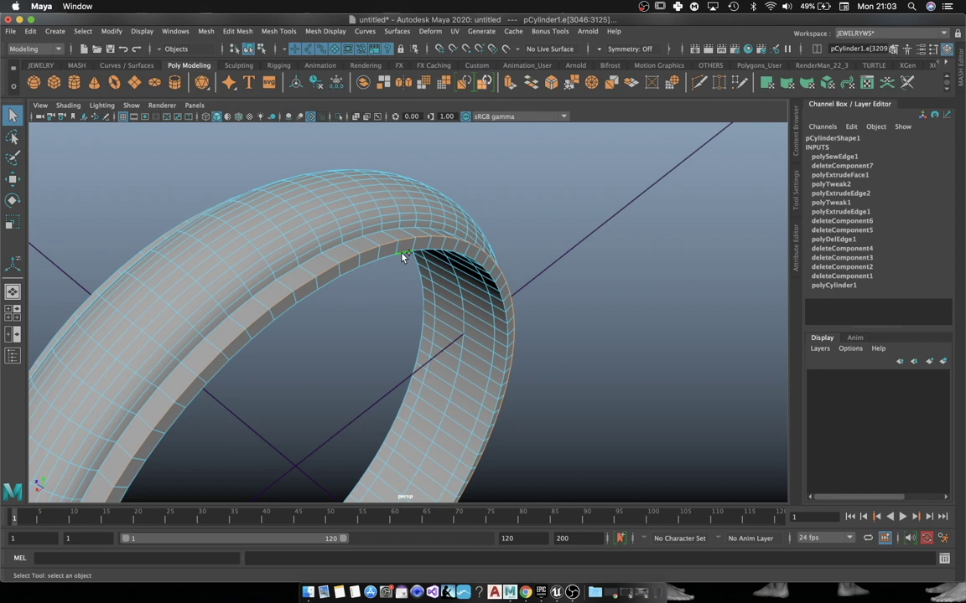
{"action": "left_click_drag", "start_coordinate": [309, 238], "coordinate": [459, 260], "text": "alt"}
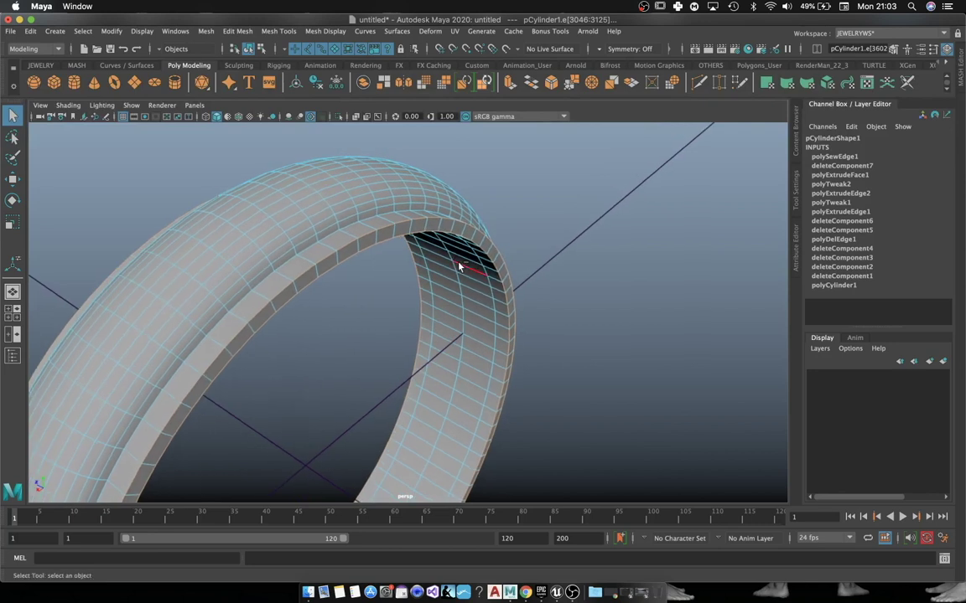
{"action": "key", "text": "ctrl+b"}
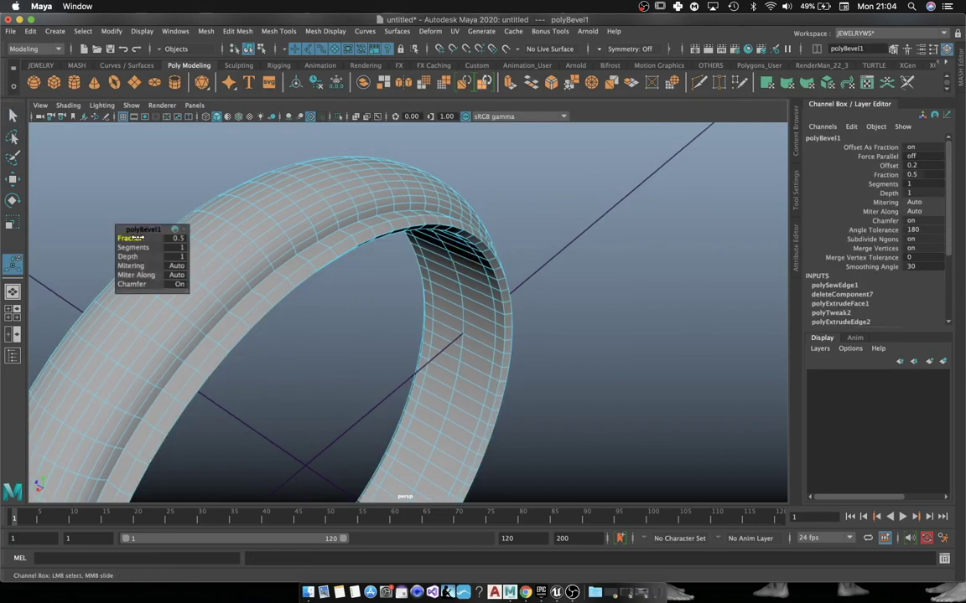
{"action": "mouse_move", "coordinate": [131, 238]}
{"action": "left_mouse_down"}
{"action": "mouse_move", "coordinate": [122, 238]}
{"action": "mouse_move", "coordinate": [142, 250]}
{"action": "left_mouse_up"}
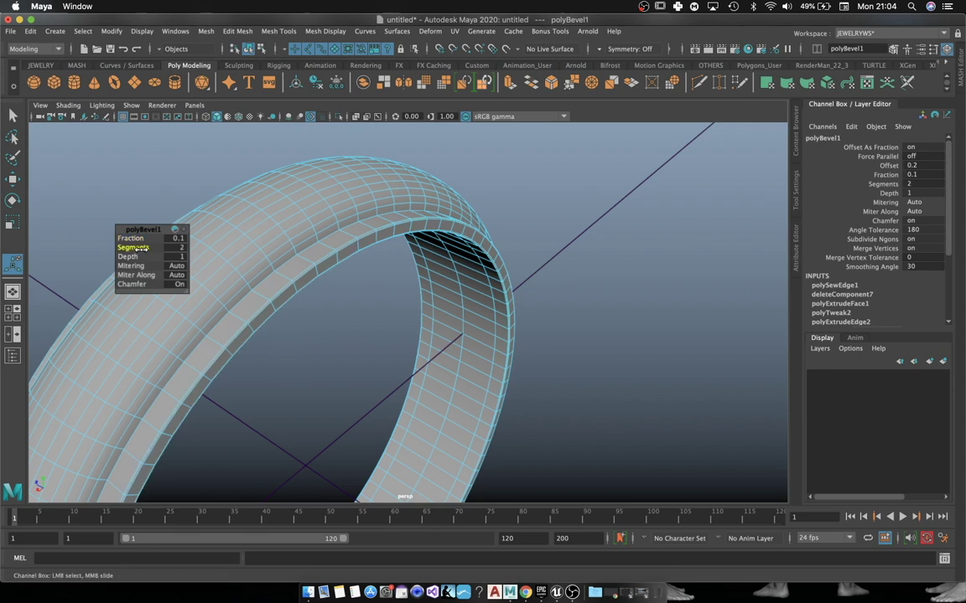
{"action": "key", "text": "w"}
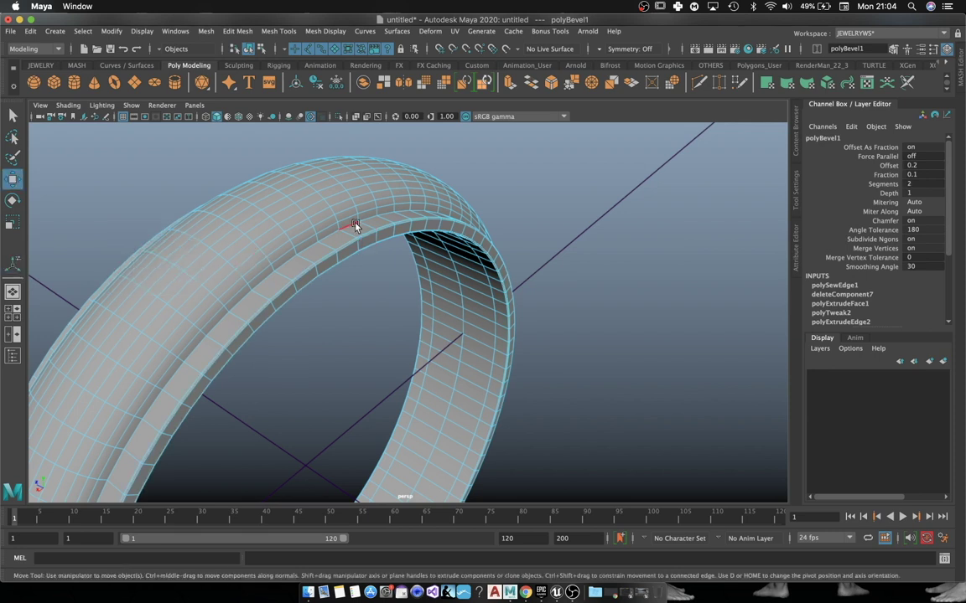
Step: Return to Object Mode, view the ring edge-on, and turn off the smooth mesh preview
{"action": "right_click_drag", "start_coordinate": [357, 184], "coordinate": [414, 169]}
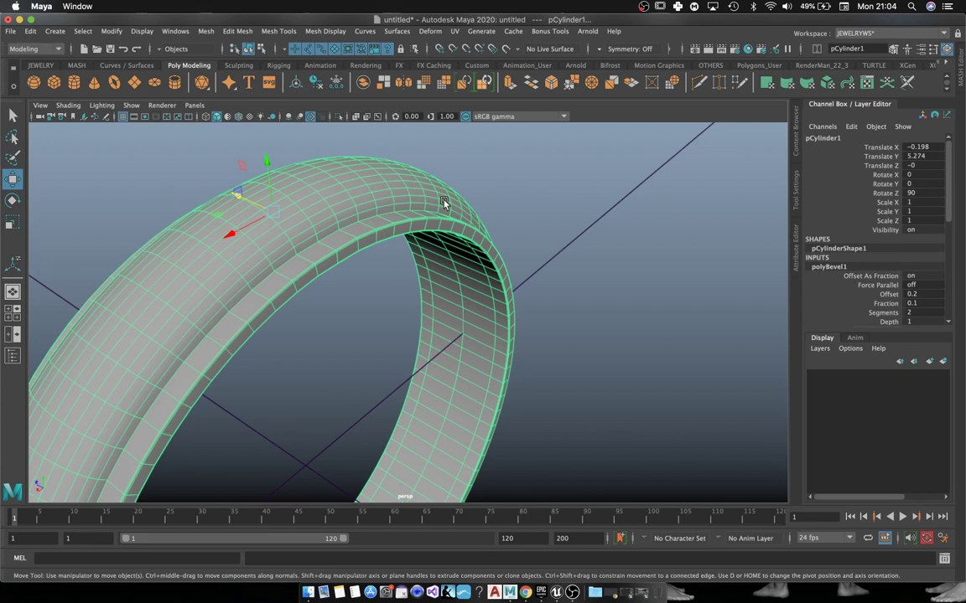
{"action": "left_click", "coordinate": [510, 183]}
{"action": "left_click", "coordinate": [347, 208]}
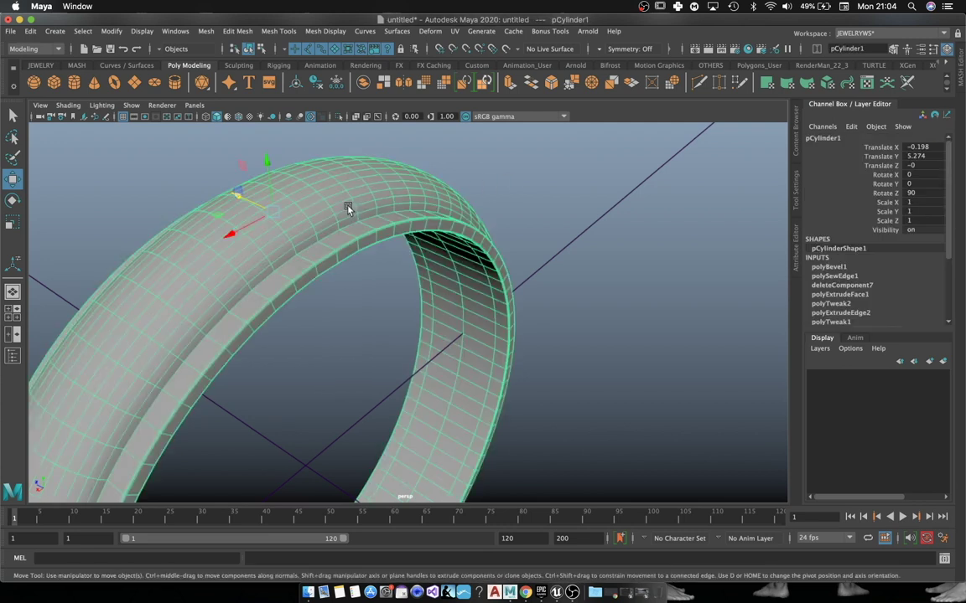
{"action": "left_click", "coordinate": [520, 178]}
{"action": "left_click_drag", "start_coordinate": [520, 178], "coordinate": [409, 291], "text": "alt"}
{"action": "left_click", "coordinate": [410, 282]}
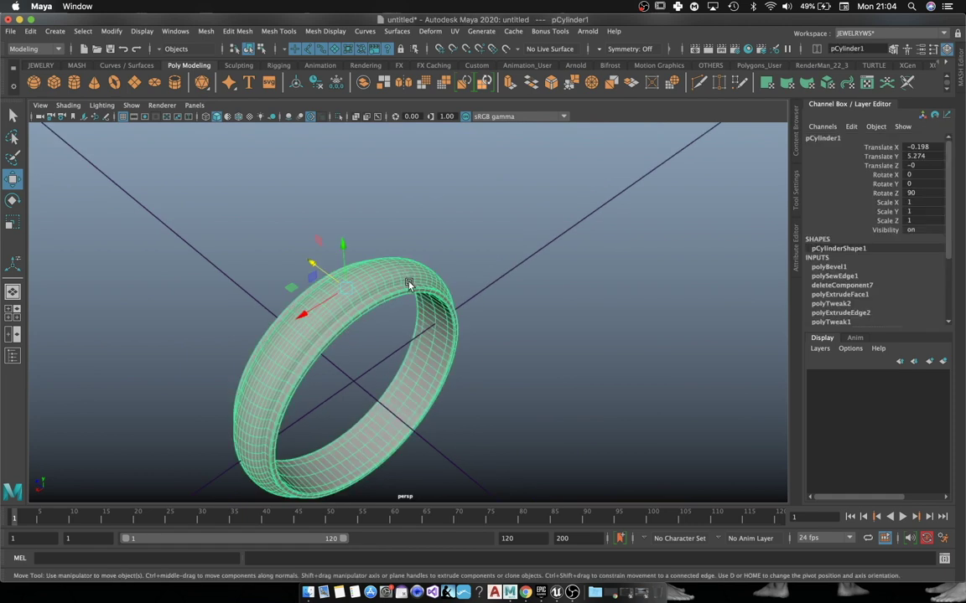
{"action": "scroll", "coordinate": [394, 267], "scroll_direction": "up", "scroll_amount": 5}
{"action": "scroll", "coordinate": [386, 258], "scroll_direction": "up", "scroll_amount": 3}
{"action": "key", "text": "1"}
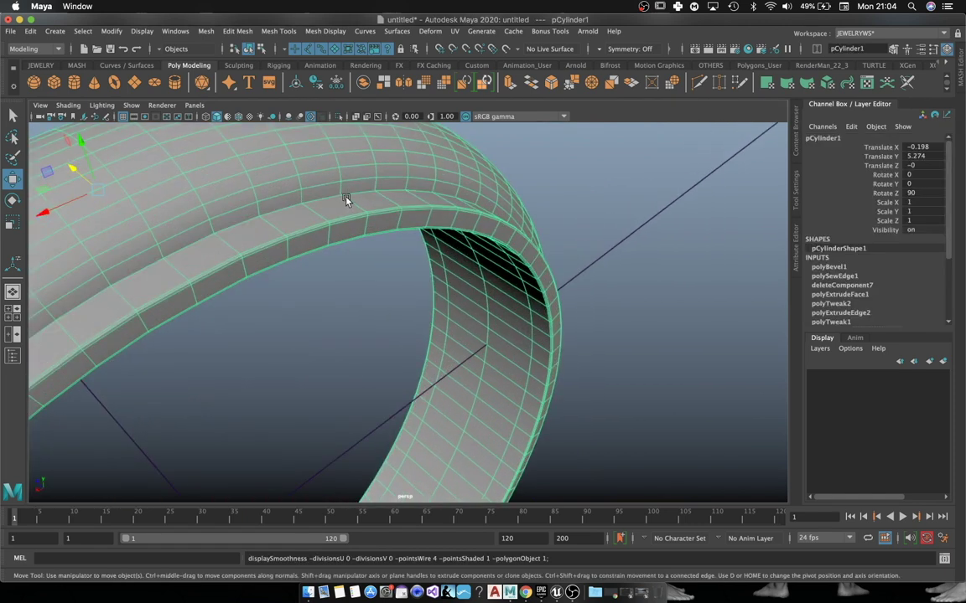
{"action": "left_click_drag", "start_coordinate": [346, 200], "coordinate": [438, 248], "text": "alt"}
{"action": "right_click_drag", "start_coordinate": [437, 247], "coordinate": [470, 280]}
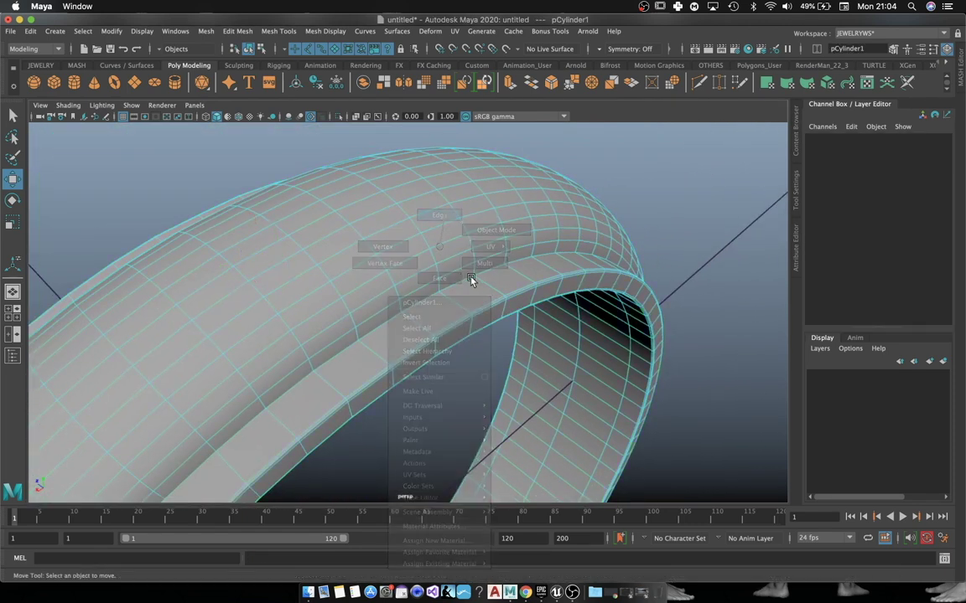
Step: Bevel the inner edge loop with 2 segments at fraction 0.3 and preview it smoothed
{"action": "double_click", "coordinate": [465, 286]}
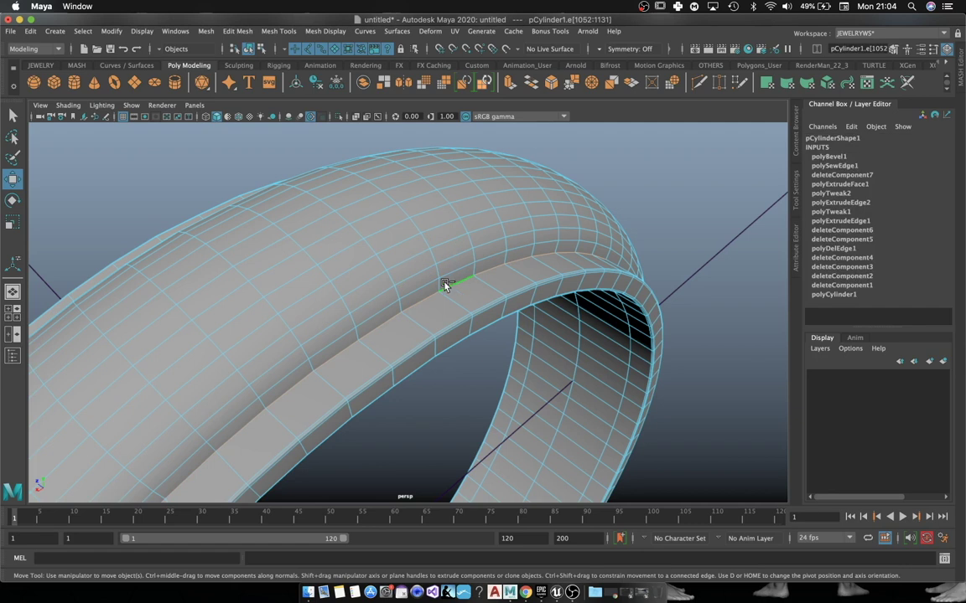
{"action": "left_click_drag", "start_coordinate": [301, 302], "coordinate": [350, 301], "text": "alt"}
{"action": "left_click_drag", "start_coordinate": [474, 291], "coordinate": [493, 298], "text": "alt"}
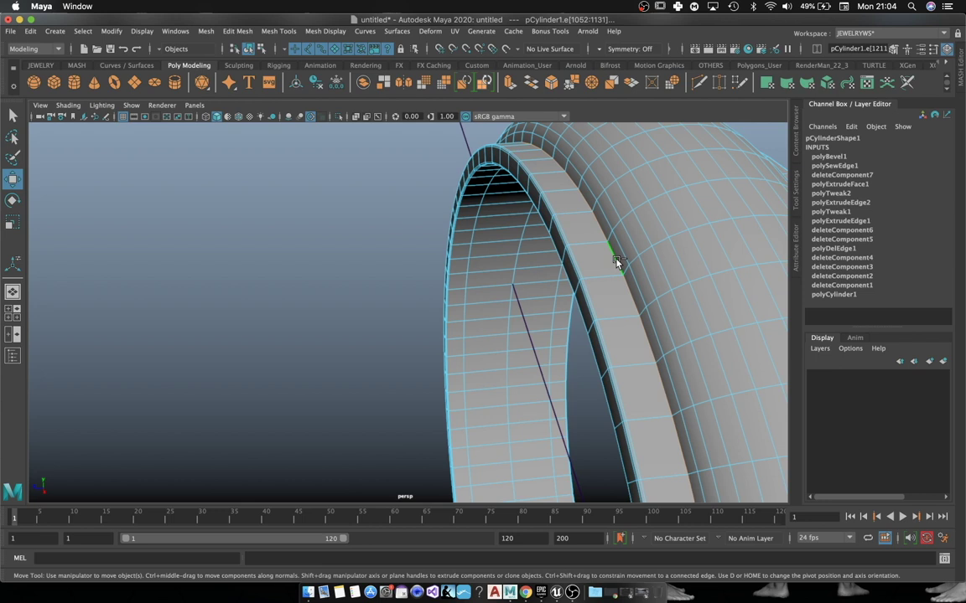
{"action": "left_click_drag", "start_coordinate": [617, 263], "coordinate": [560, 286], "text": "alt"}
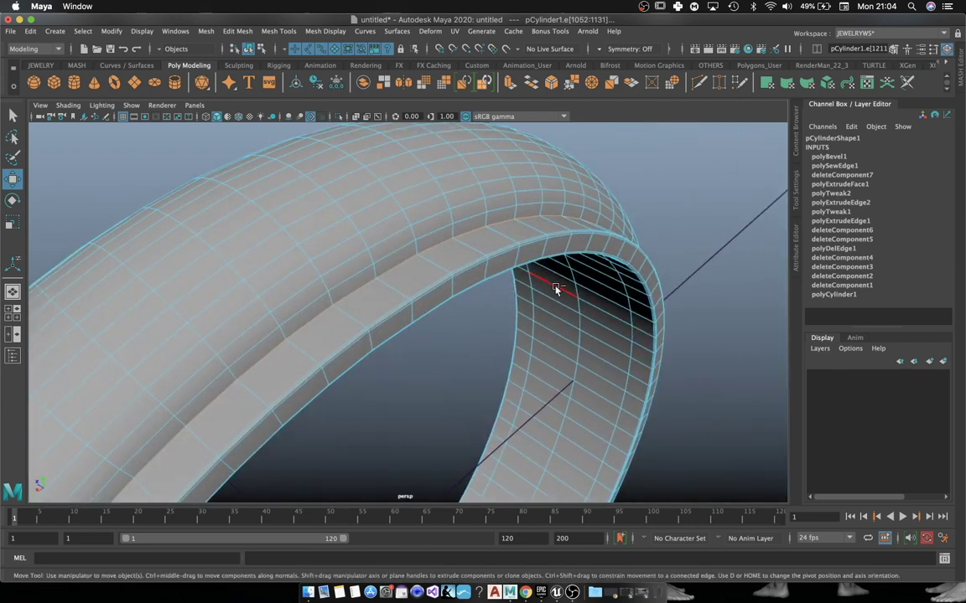
{"action": "key", "text": "ctrl+b"}
{"action": "left_click_drag", "start_coordinate": [134, 247], "coordinate": [131, 239]}
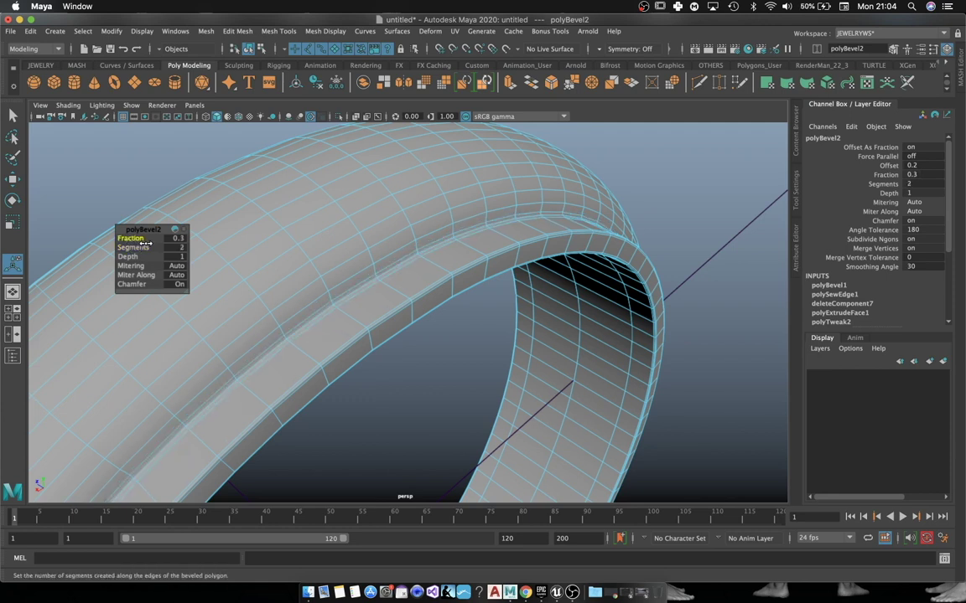
{"action": "key", "text": "3"}
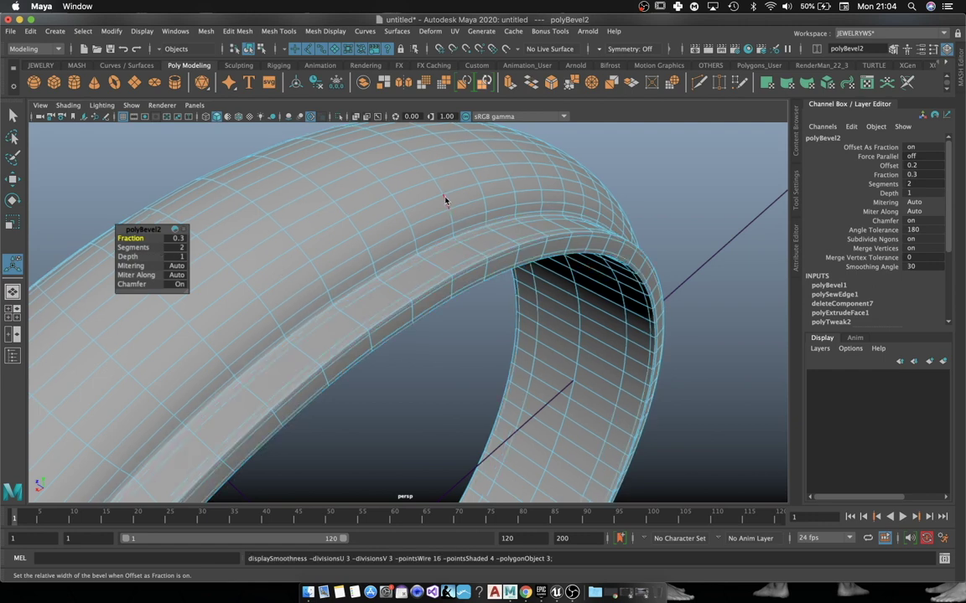
{"action": "right_click_drag", "start_coordinate": [445, 201], "coordinate": [500, 181]}
{"action": "left_click", "coordinate": [664, 190]}
{"action": "scroll", "coordinate": [657, 300], "scroll_direction": "down", "scroll_amount": 5}
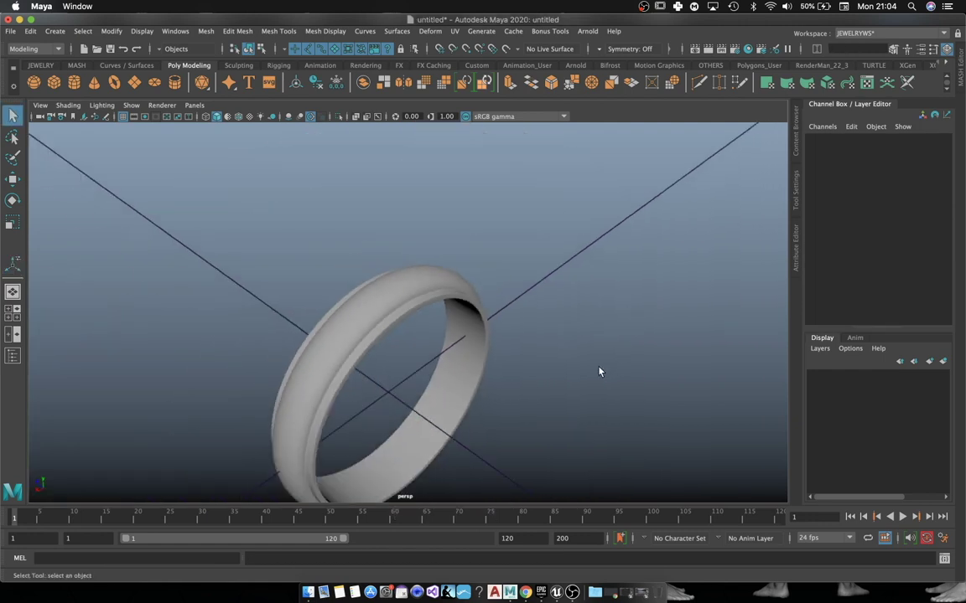
Step: Apply Mesh > Smooth with 2 divisions to the ring
{"action": "key", "text": "ctrl+z"}
{"action": "left_click", "coordinate": [205, 31]}
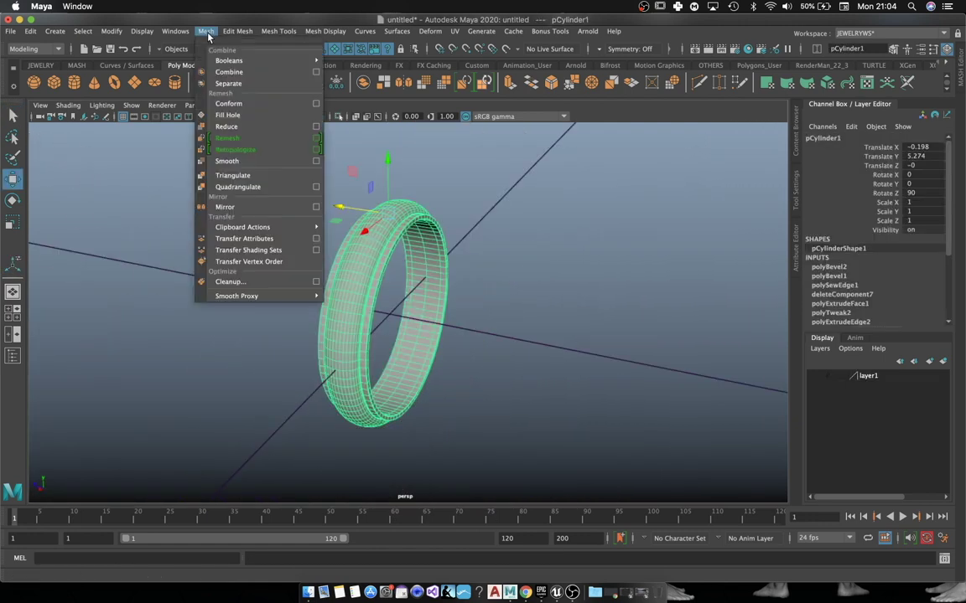
{"action": "left_click", "coordinate": [250, 166]}
{"action": "left_click_drag", "start_coordinate": [544, 261], "coordinate": [487, 262], "text": "alt"}
{"action": "key", "text": "w"}
Step: Orbit around the smoothed ring to inspect the subdivided band from several angles
{"action": "left_click", "coordinate": [506, 233]}
{"action": "scroll", "coordinate": [461, 228], "scroll_direction": "up", "scroll_amount": 3}
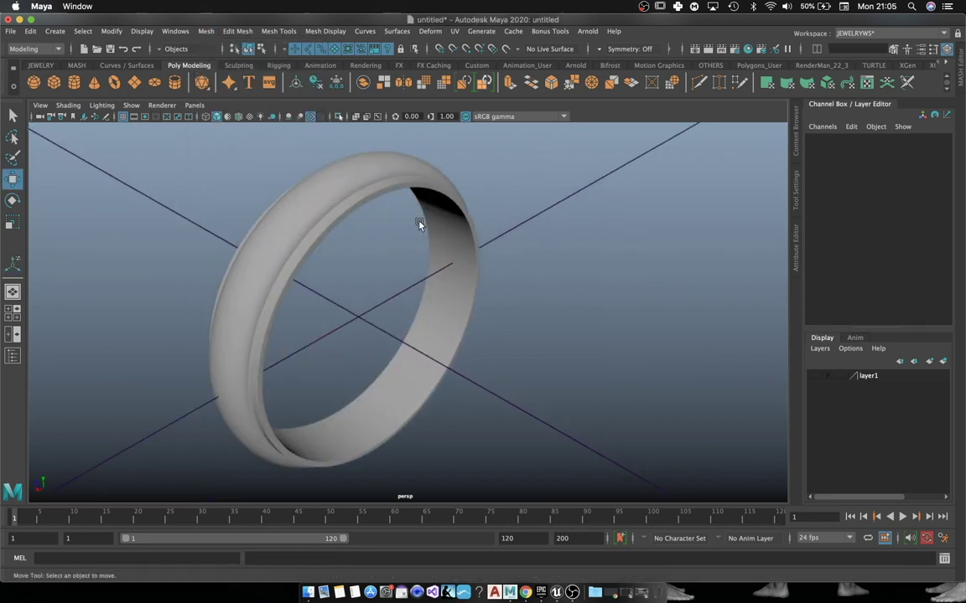
{"action": "left_click", "coordinate": [362, 177]}
{"action": "left_click_drag", "start_coordinate": [362, 177], "coordinate": [571, 304], "text": "alt"}
{"action": "left_click", "coordinate": [601, 263]}
{"action": "left_click_drag", "start_coordinate": [601, 263], "coordinate": [546, 239], "text": "alt"}
{"action": "right_click_drag", "start_coordinate": [543, 244], "coordinate": [574, 255], "text": "alt"}
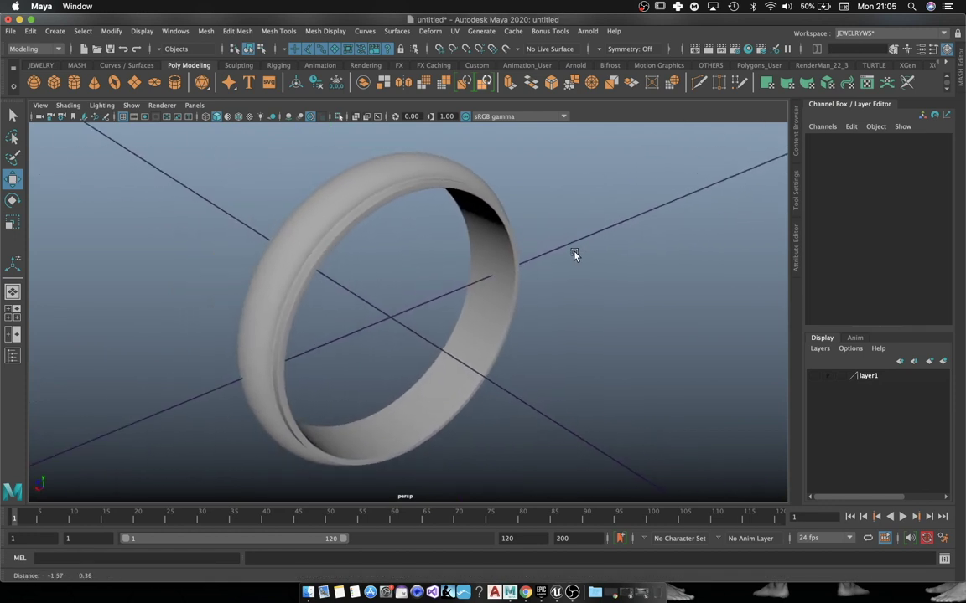
{"action": "key", "text": "["}
{"action": "key", "text": "]"}
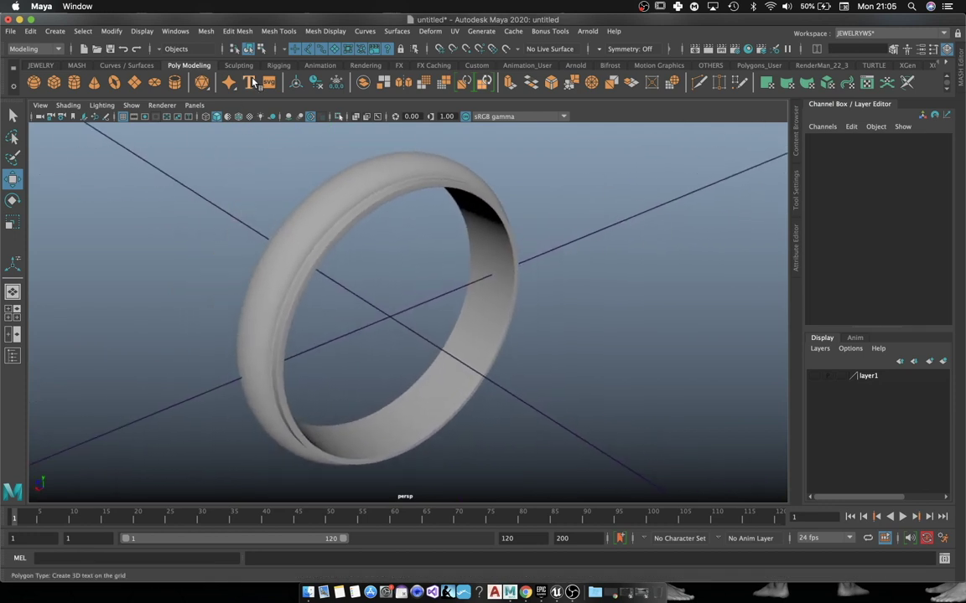
Step: Add a 3D Type text object and open its type1 text and font settings
{"action": "left_click", "coordinate": [253, 83]}
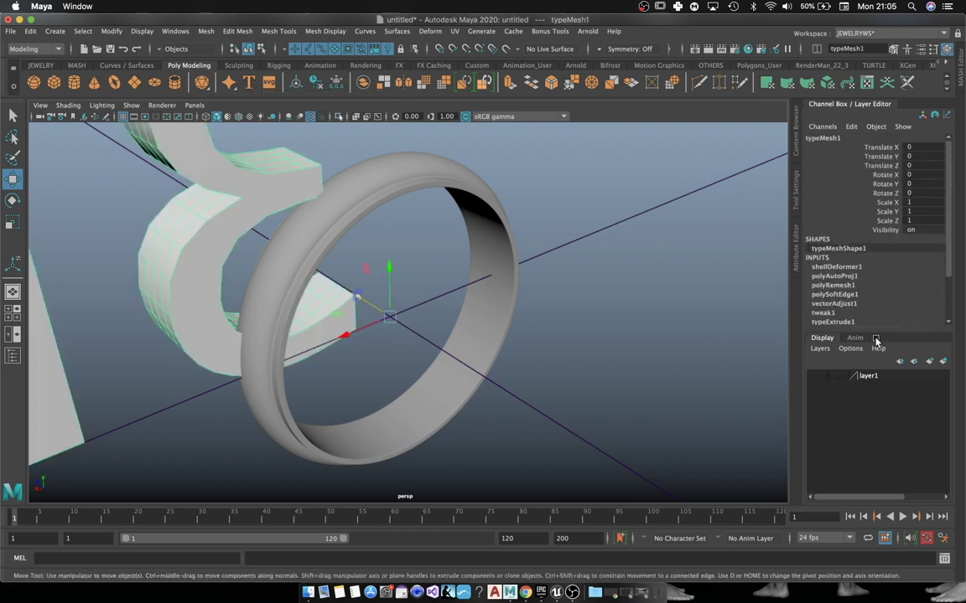
{"action": "key", "text": "ctrl+a"}
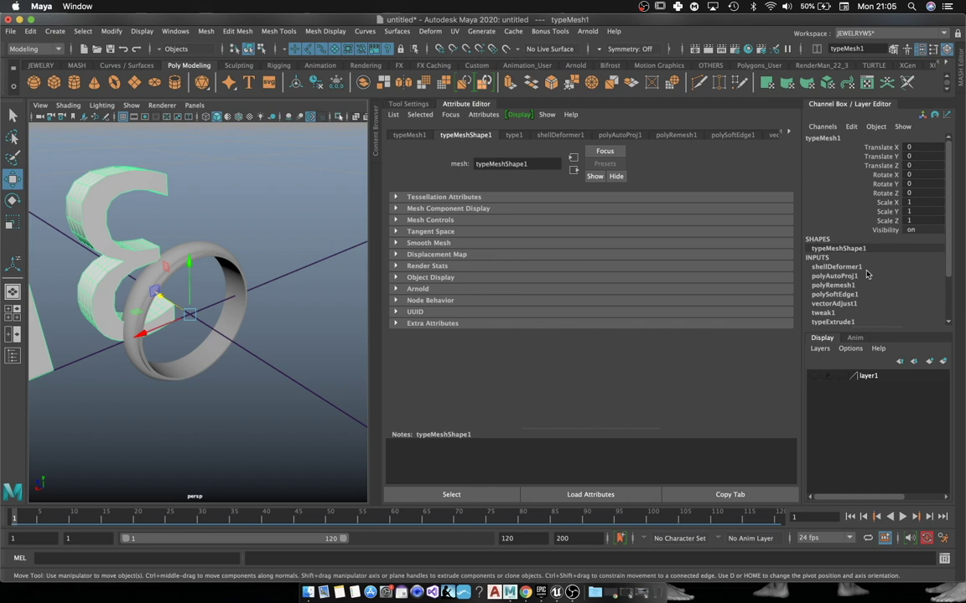
{"action": "left_click_drag", "start_coordinate": [109, 285], "coordinate": [237, 338], "text": "alt"}
{"action": "left_click_drag", "start_coordinate": [429, 279], "coordinate": [439, 149], "text": "alt"}
{"action": "left_click", "coordinate": [514, 135]}
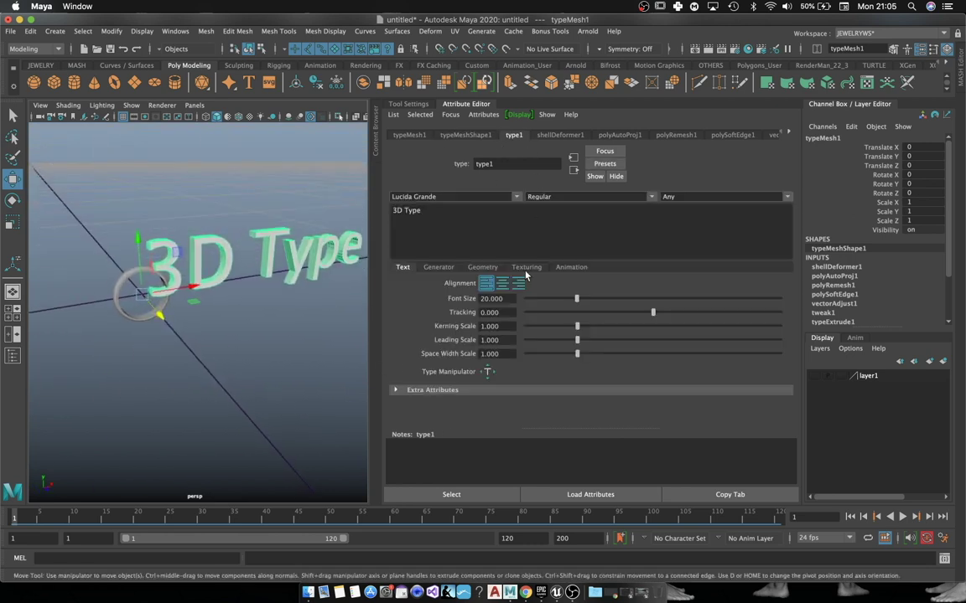
Step: Replace the placeholder '3D Type' with the engraving name followed by 14K
{"action": "left_click_drag", "start_coordinate": [424, 217], "coordinate": [357, 202]}
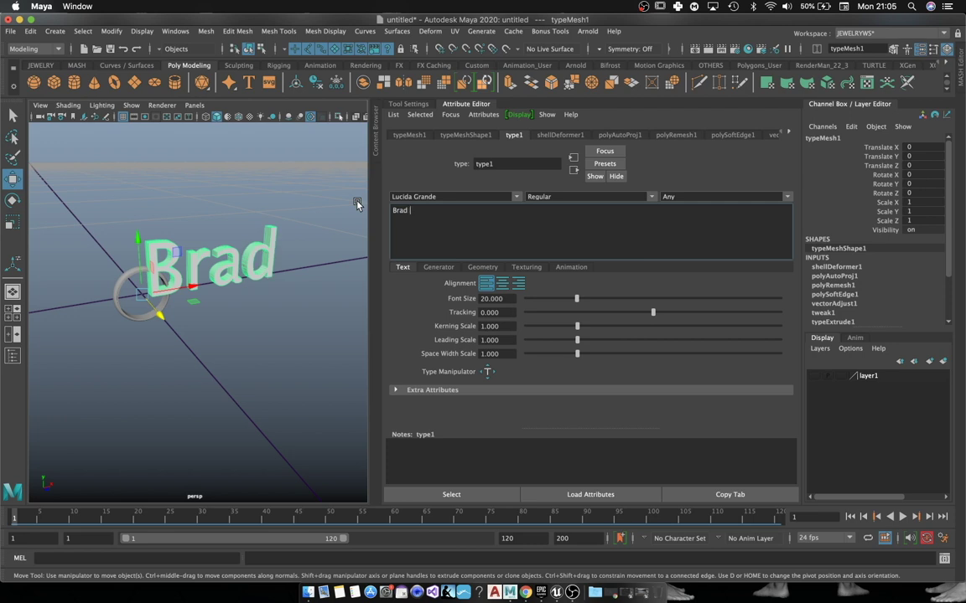
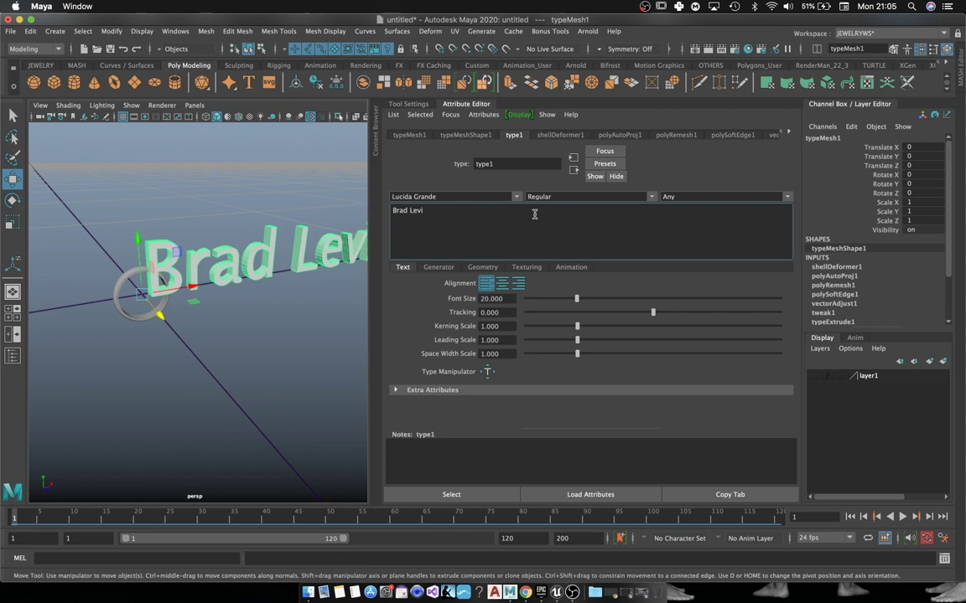
{"action": "type", "text": "  14K"}
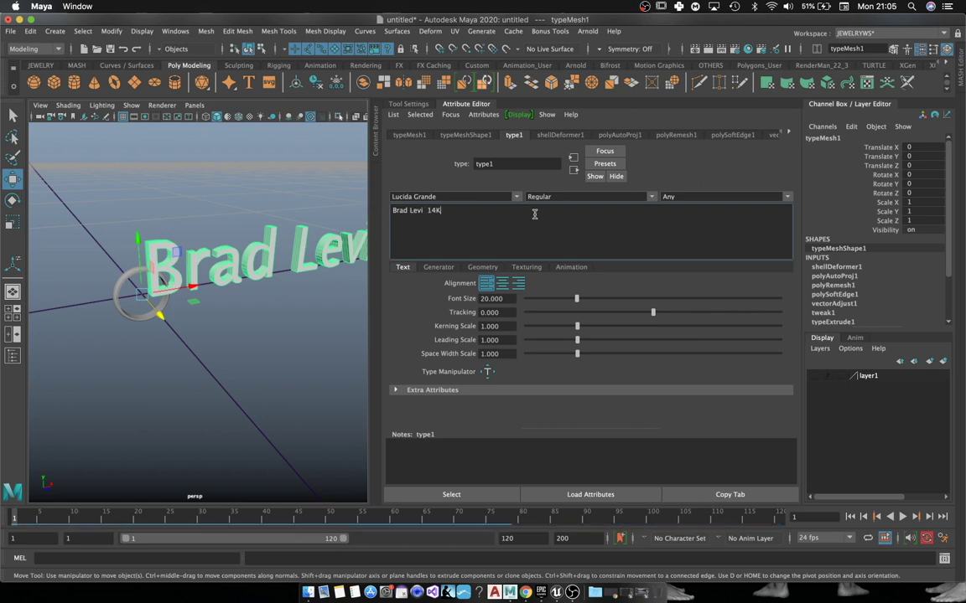
{"action": "left_click_drag", "start_coordinate": [251, 277], "coordinate": [222, 289], "text": "alt"}
{"action": "left_click", "coordinate": [470, 104]}
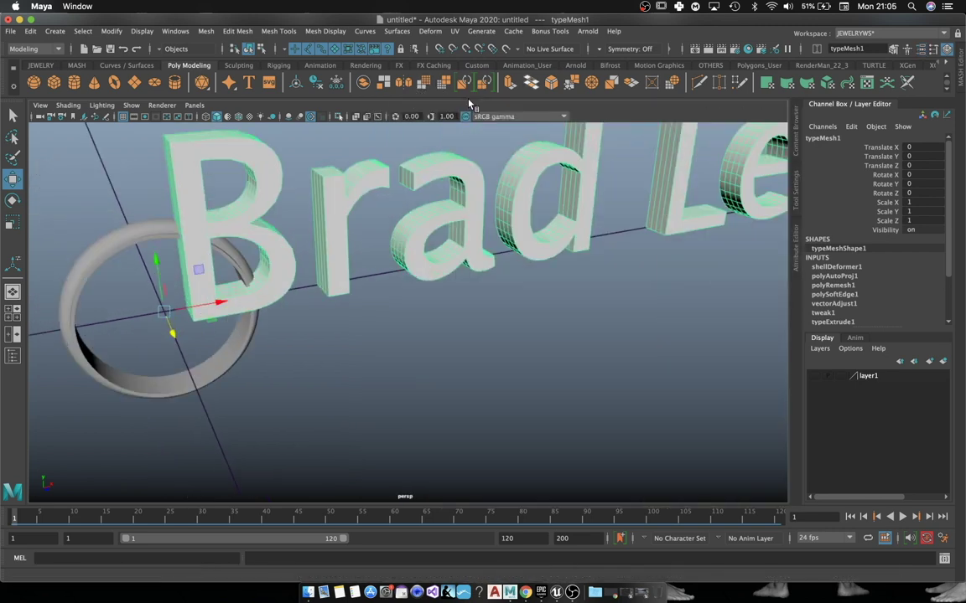
{"action": "left_click_drag", "start_coordinate": [537, 252], "coordinate": [540, 291], "text": "alt"}
{"action": "right_click_drag", "start_coordinate": [585, 215], "coordinate": [643, 190]}
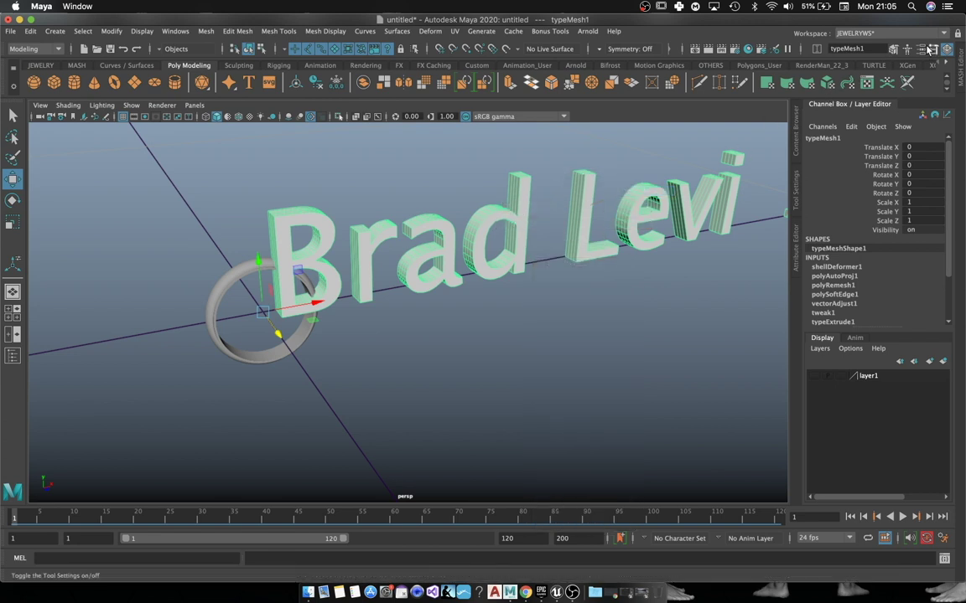
Step: Change the 3D text's font to Athelas Bold via the type1 font field
{"action": "left_click", "coordinate": [796, 247]}
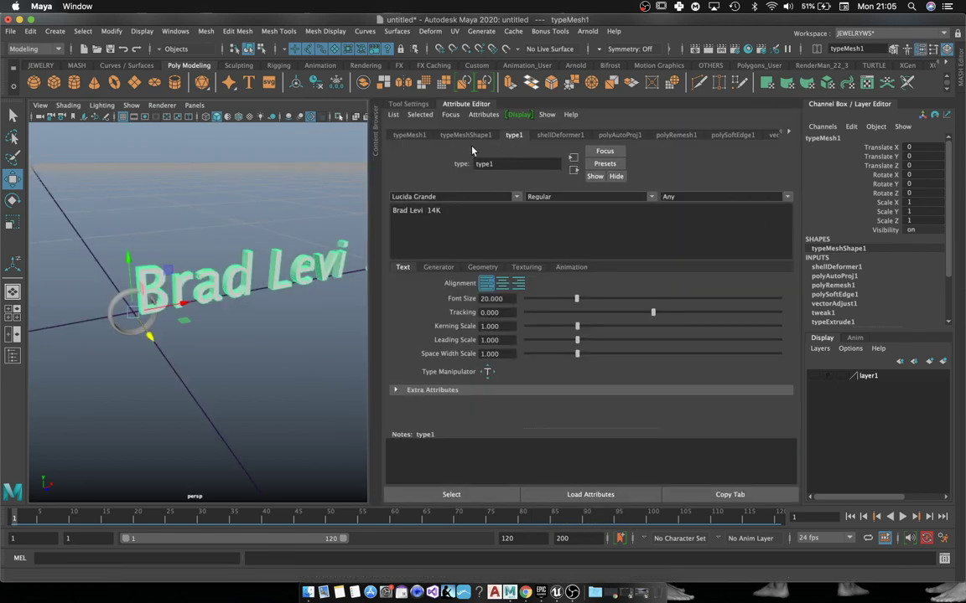
{"action": "left_click", "coordinate": [518, 198]}
{"action": "scroll", "coordinate": [503, 199], "scroll_direction": "up", "scroll_amount": 10}
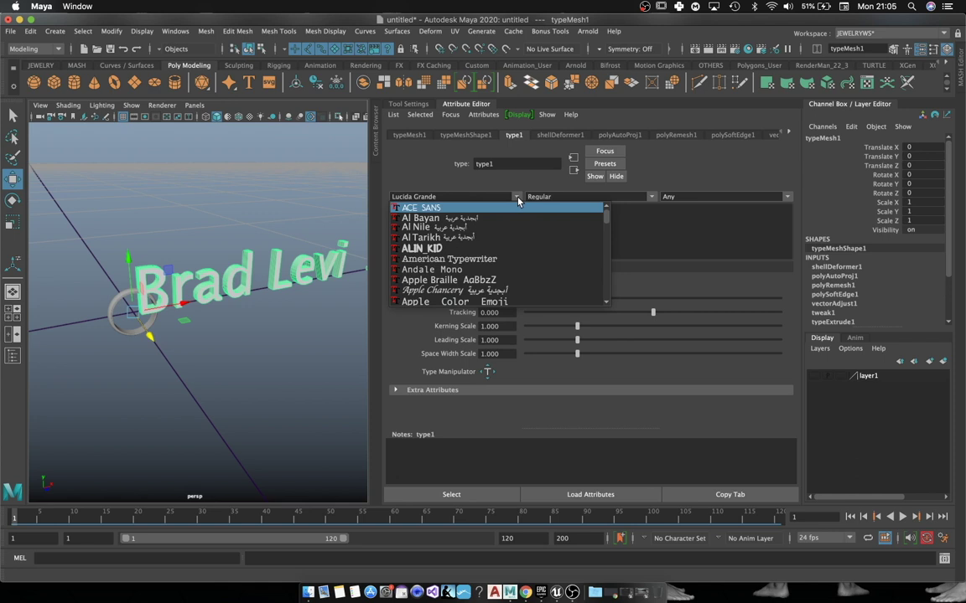
{"action": "scroll", "coordinate": [459, 283], "scroll_direction": "down", "scroll_amount": 15}
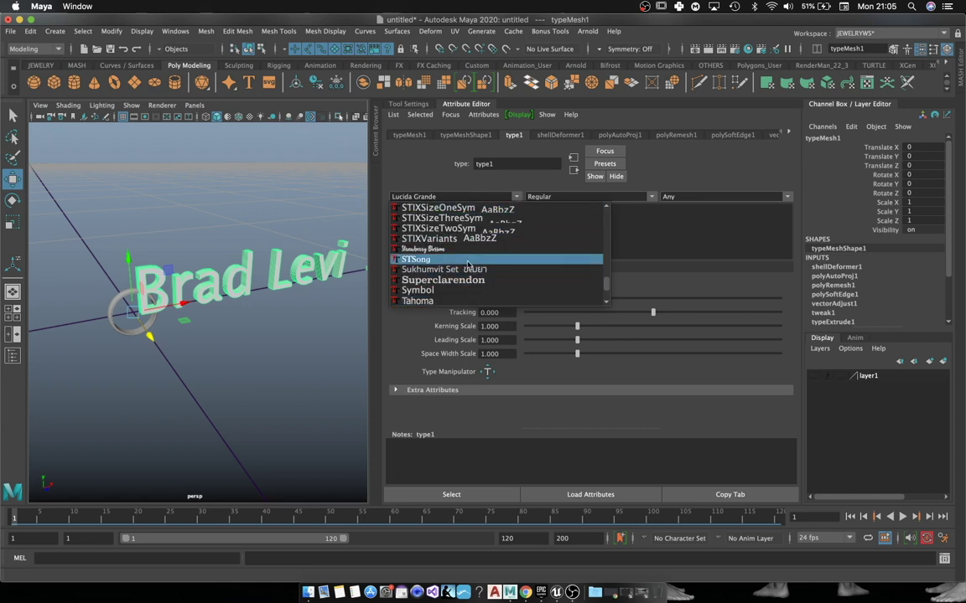
{"action": "left_click", "coordinate": [474, 196]}
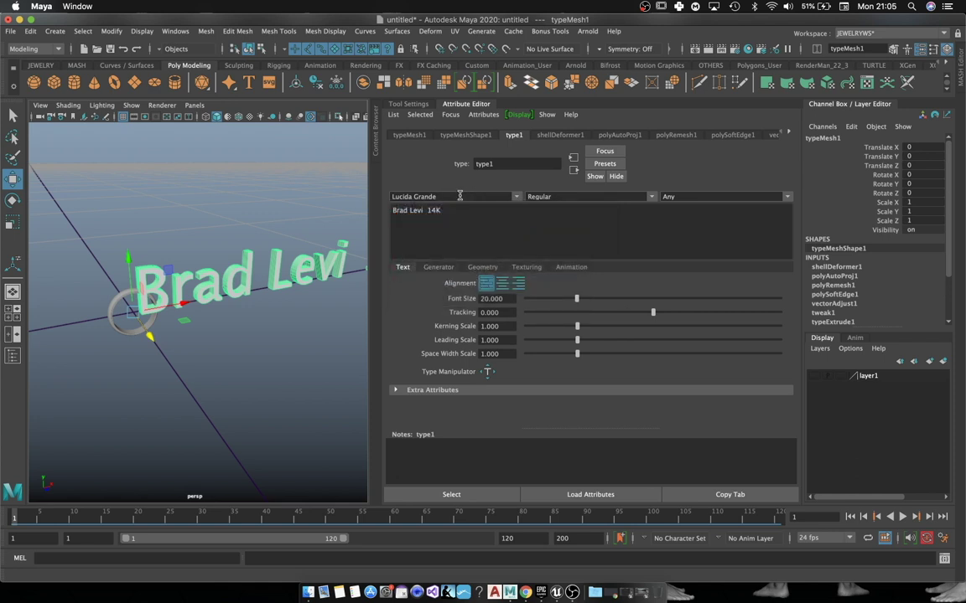
{"action": "left_click_drag", "start_coordinate": [460, 196], "coordinate": [395, 194]}
{"action": "type", "text": "athelas"}
{"action": "key", "text": "Return"}
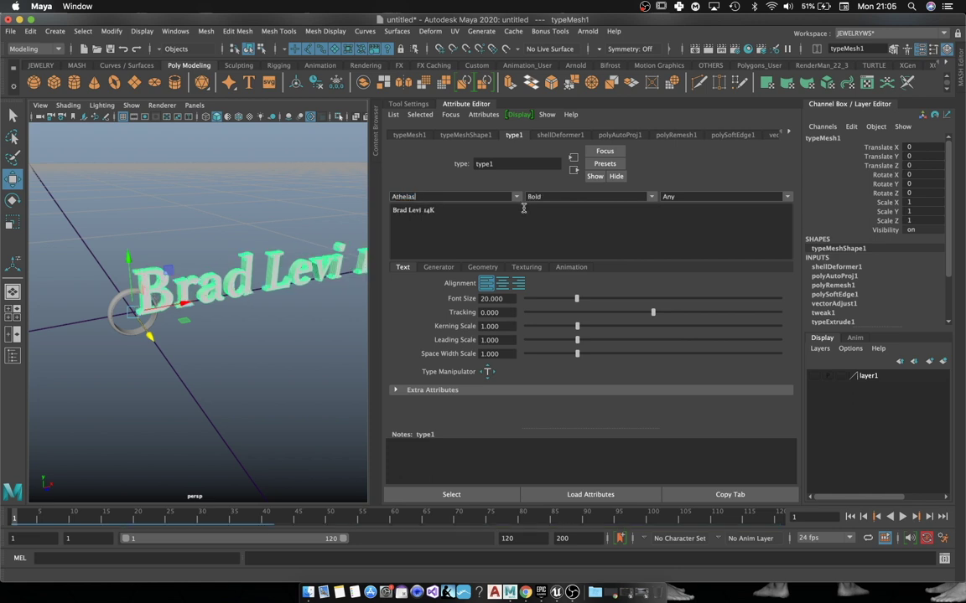
{"action": "left_click", "coordinate": [264, 210]}
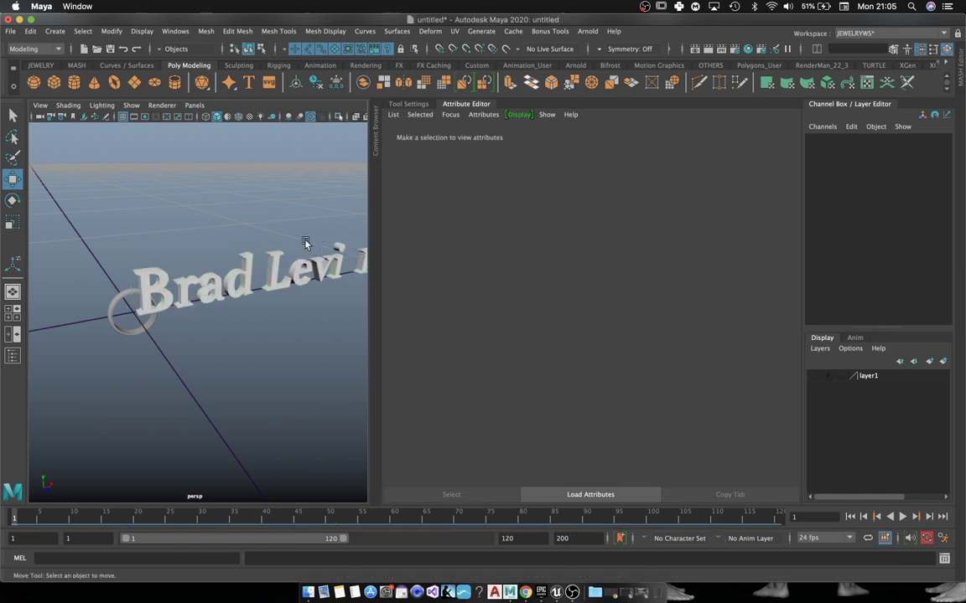
{"action": "left_click", "coordinate": [276, 252]}
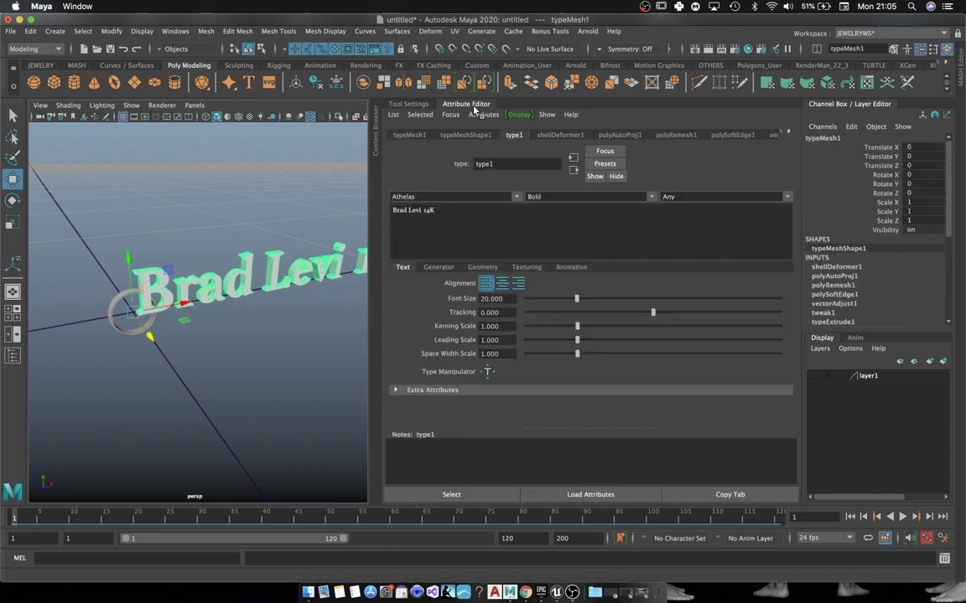
{"action": "key", "text": "ctrl+a"}
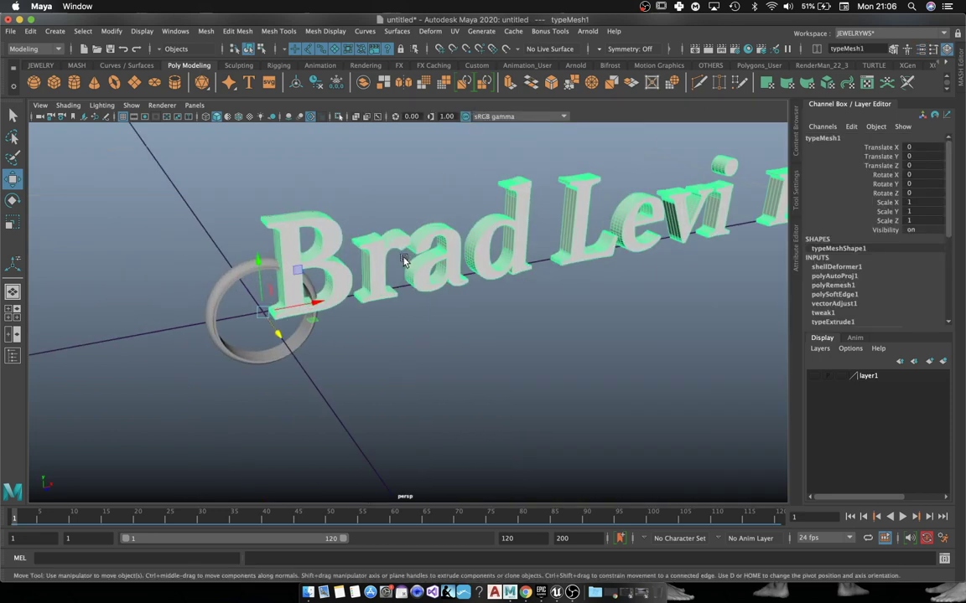
Step: Scale the text down to 0.444 and shift it left along X
{"action": "key", "text": "r"}
{"action": "left_click_drag", "start_coordinate": [263, 313], "coordinate": [214, 287]}
{"action": "key", "text": "w"}
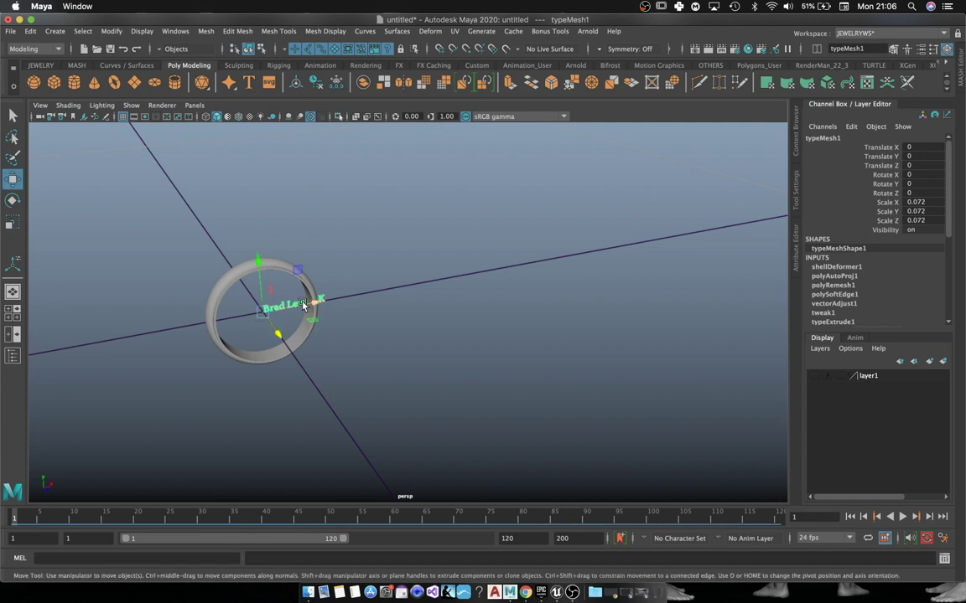
{"action": "left_click_drag", "start_coordinate": [304, 307], "coordinate": [254, 281]}
{"action": "key", "text": "f"}
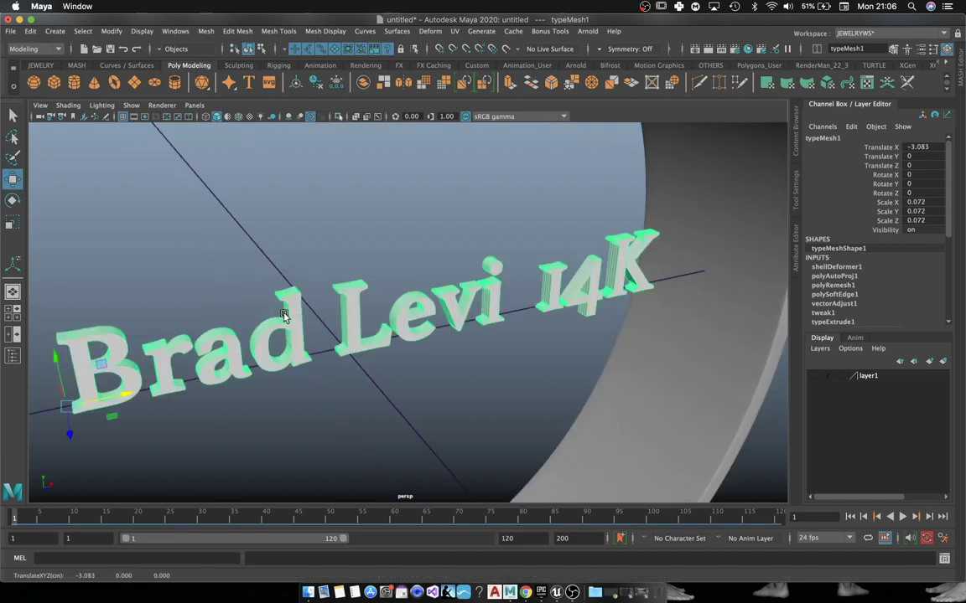
{"action": "left_click_drag", "start_coordinate": [284, 316], "coordinate": [514, 371], "text": "alt"}
{"action": "scroll", "coordinate": [515, 370], "scroll_direction": "up", "scroll_amount": 3}
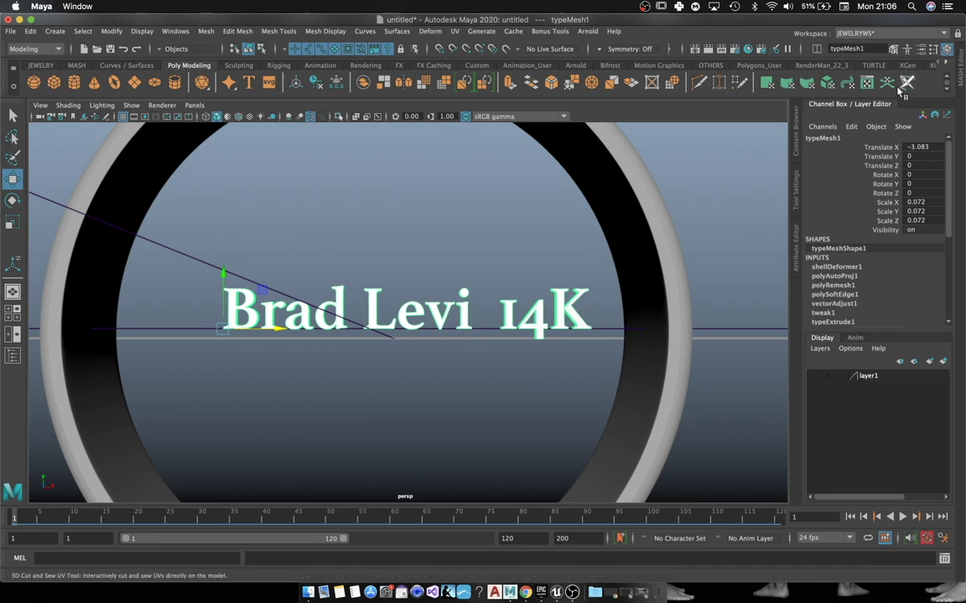
Step: Delete '14K' from the text field so only the engraving name remains
{"action": "key", "text": "ctrl+a"}
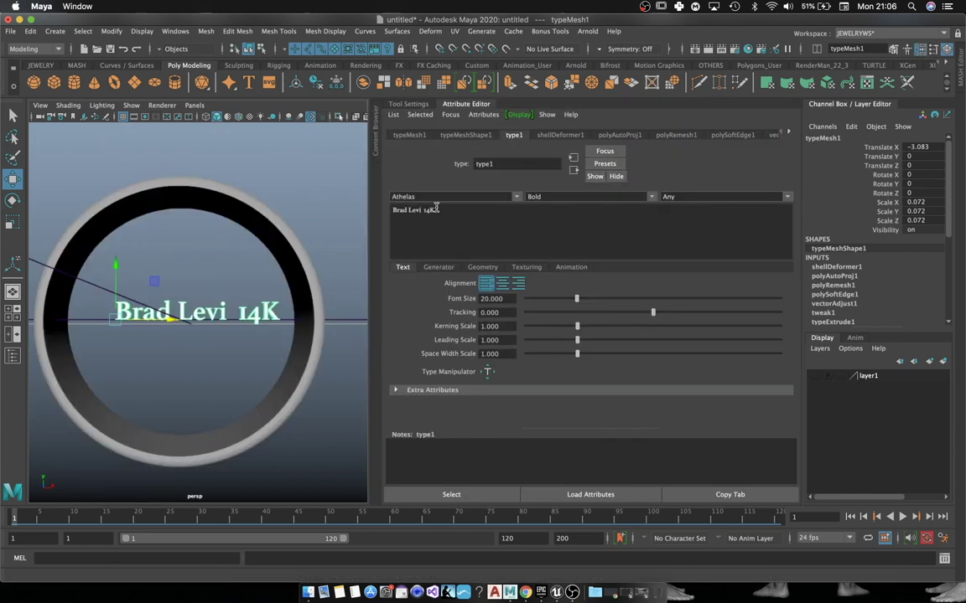
{"action": "left_click", "coordinate": [444, 212]}
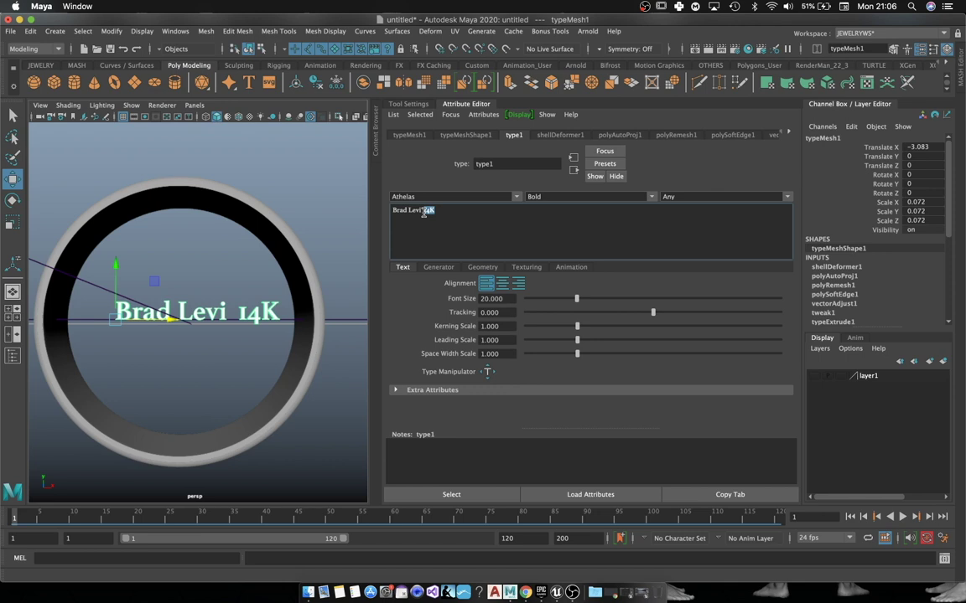
{"action": "key", "text": "BackSpace"}
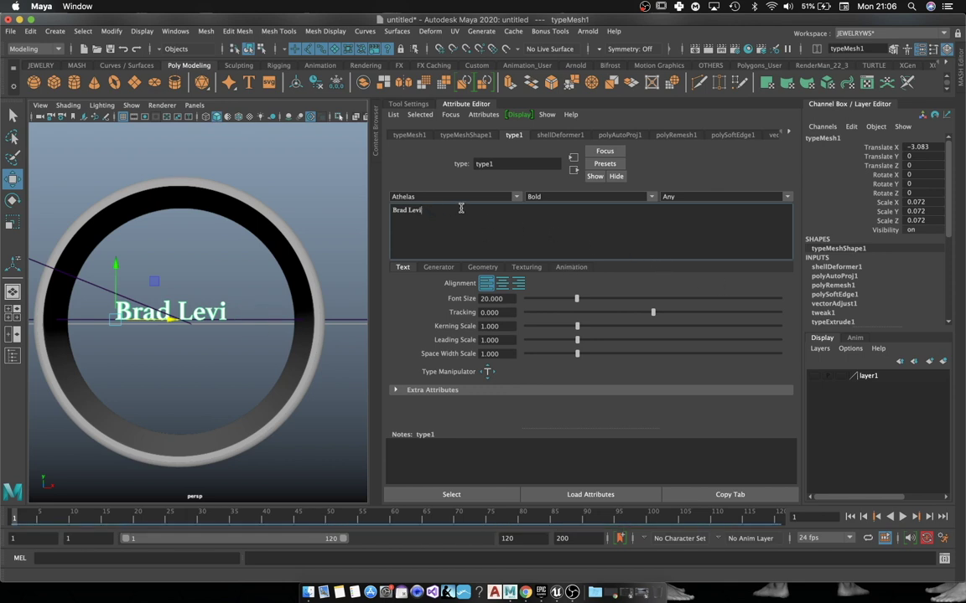
{"action": "left_click", "coordinate": [233, 278]}
{"action": "left_click_drag", "start_coordinate": [233, 278], "coordinate": [204, 325], "text": "alt"}
{"action": "left_click", "coordinate": [204, 322]}
Step: Rotate the engraving text -90° on X so it lies flat
{"action": "key", "text": "f"}
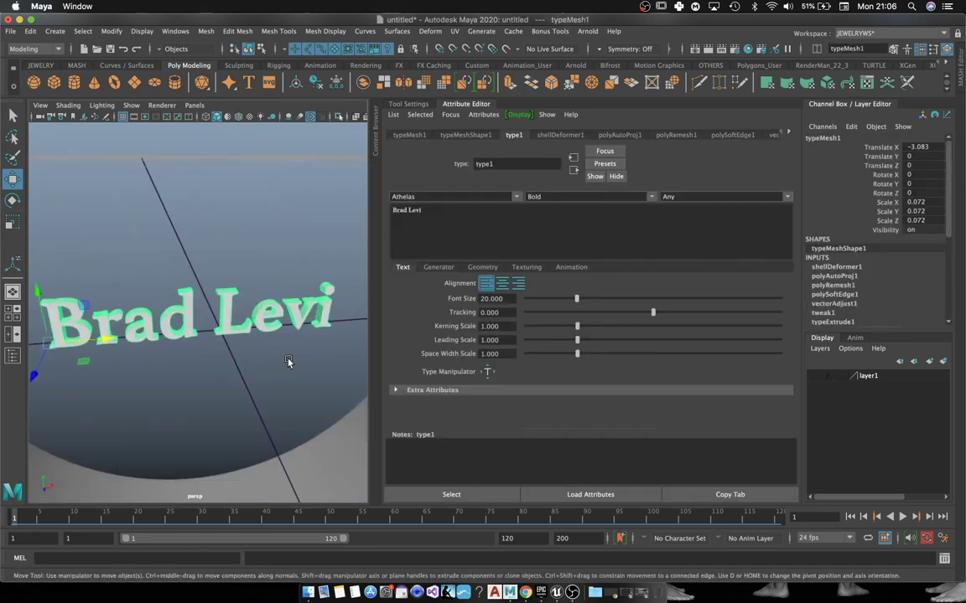
{"action": "left_click", "coordinate": [467, 104]}
{"action": "left_click_drag", "start_coordinate": [478, 103], "coordinate": [469, 392], "text": "alt"}
{"action": "key", "text": "e"}
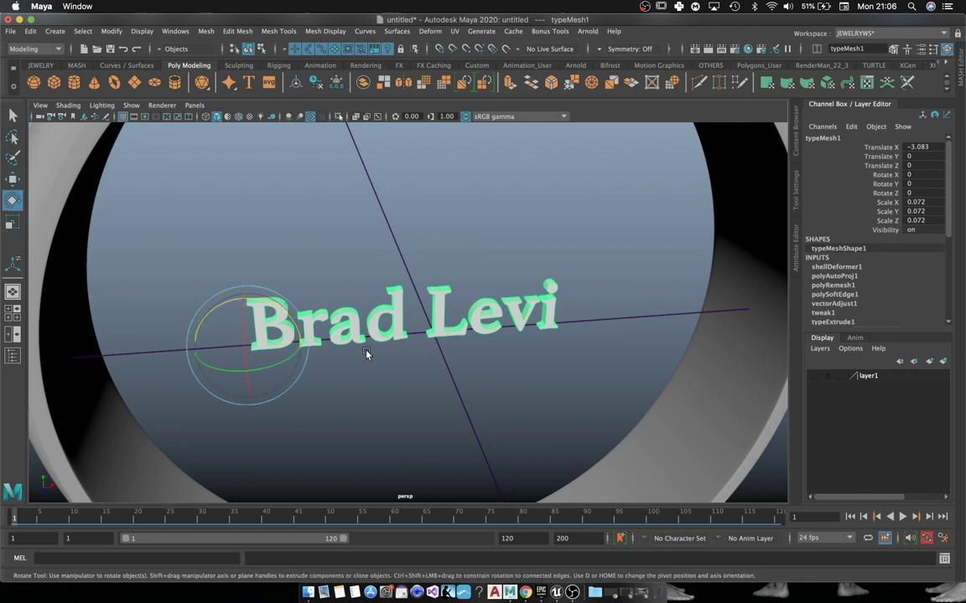
{"action": "left_click_drag", "start_coordinate": [242, 352], "coordinate": [250, 446]}
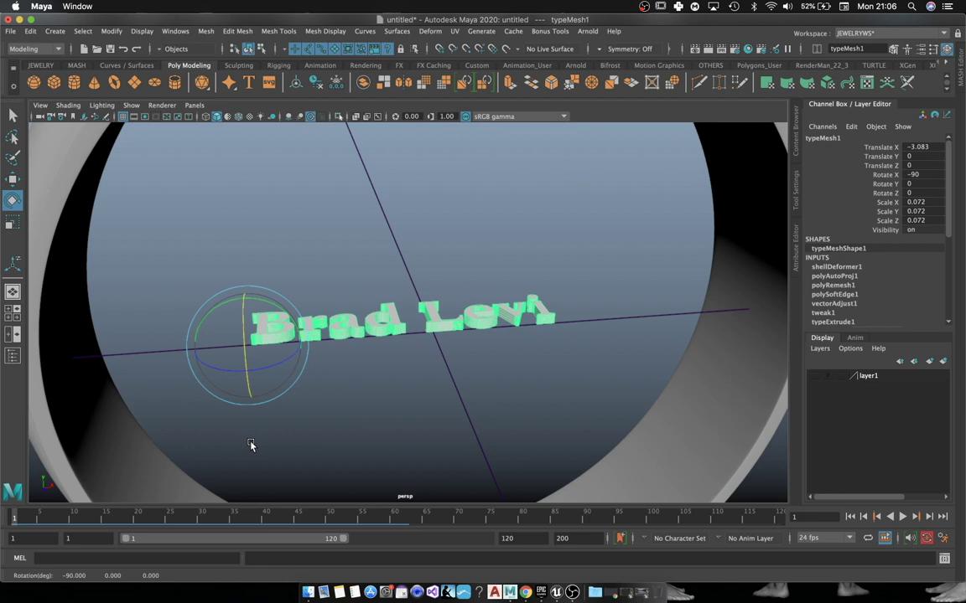
{"action": "key", "text": "w"}
Step: Move the flat text down along Y onto the ring's inner bottom
{"action": "left_click_drag", "start_coordinate": [337, 352], "coordinate": [237, 195], "text": "alt"}
{"action": "key", "text": "r"}
{"action": "left_click_drag", "start_coordinate": [512, 270], "coordinate": [491, 270], "text": "alt"}
{"action": "key", "text": "w"}
{"action": "left_click_drag", "start_coordinate": [230, 308], "coordinate": [270, 466]}
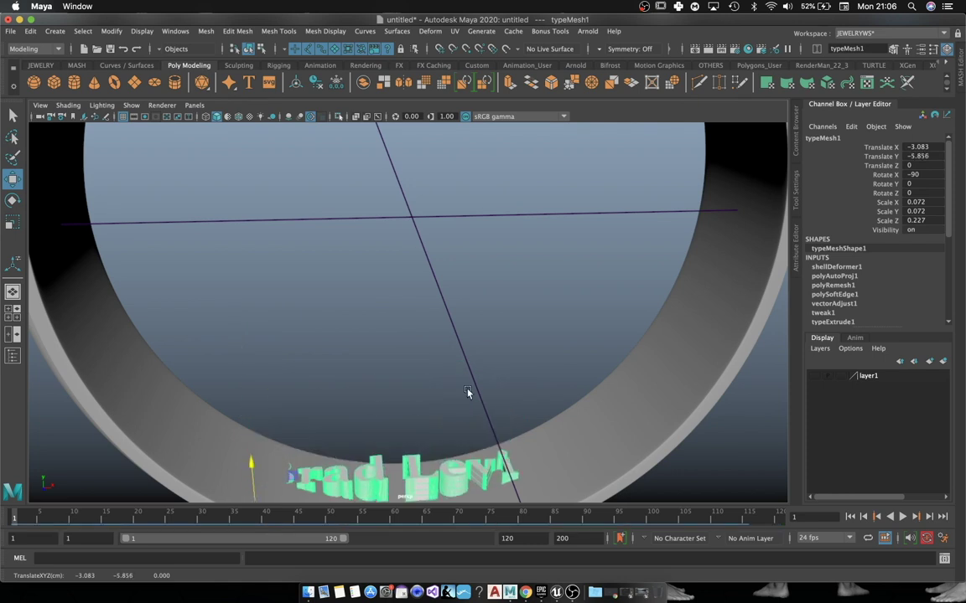
{"action": "left_click_drag", "start_coordinate": [467, 393], "coordinate": [413, 343], "text": "alt"}
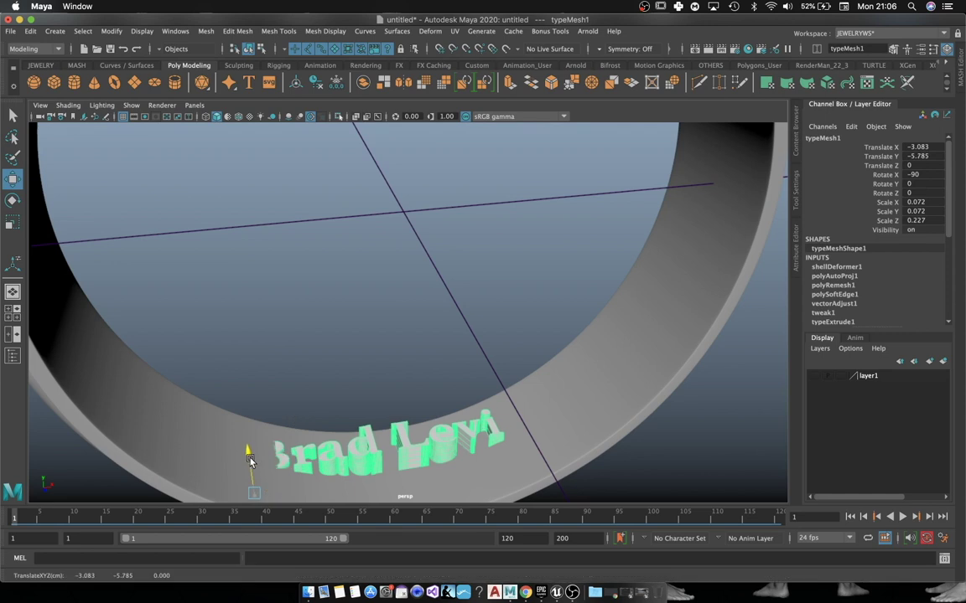
{"action": "left_click_drag", "start_coordinate": [248, 446], "coordinate": [306, 206]}
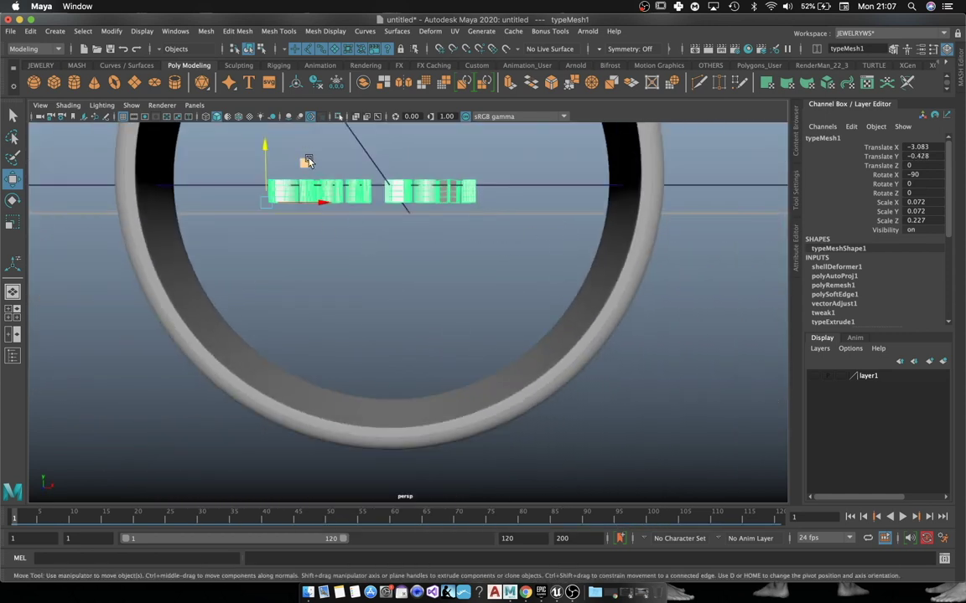
{"action": "left_click_drag", "start_coordinate": [308, 161], "coordinate": [330, 347]}
{"action": "left_click_drag", "start_coordinate": [460, 205], "coordinate": [497, 183], "text": "alt"}
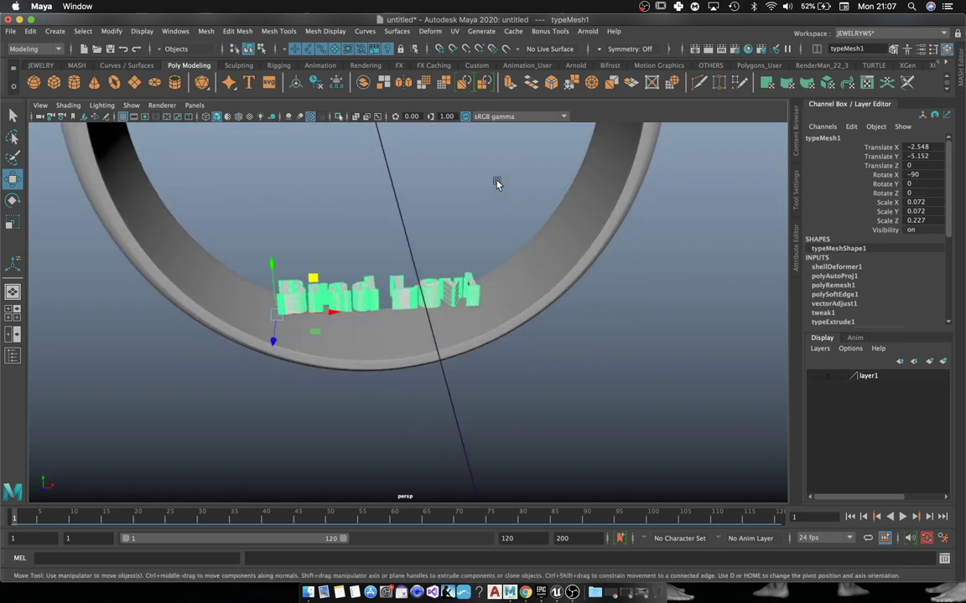
Step: Add a lattice to the text and pull its middle points down to arc the letters
{"action": "left_click", "coordinate": [430, 31]}
{"action": "left_click", "coordinate": [478, 100]}
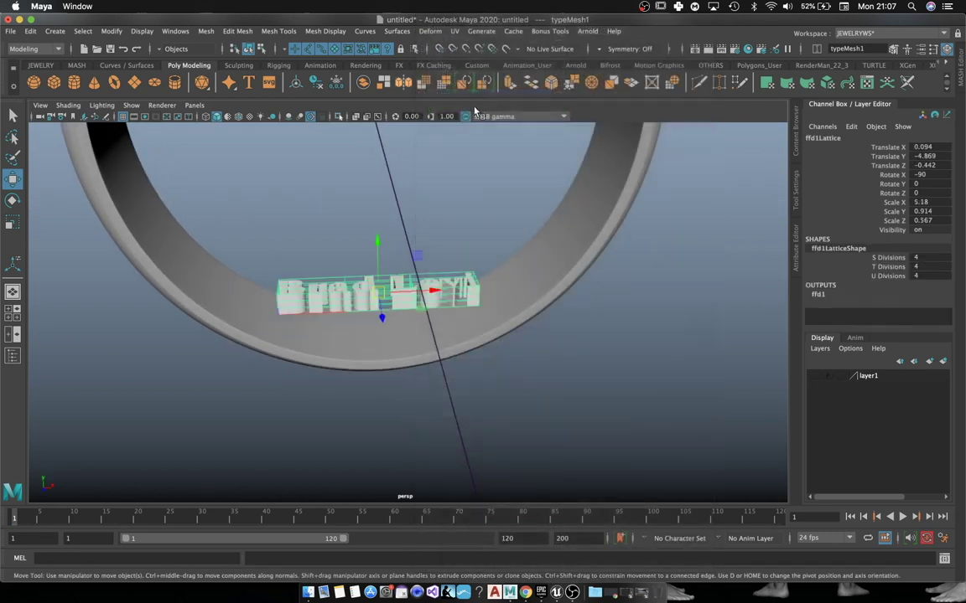
{"action": "left_click_drag", "start_coordinate": [487, 390], "coordinate": [487, 284], "text": "alt"}
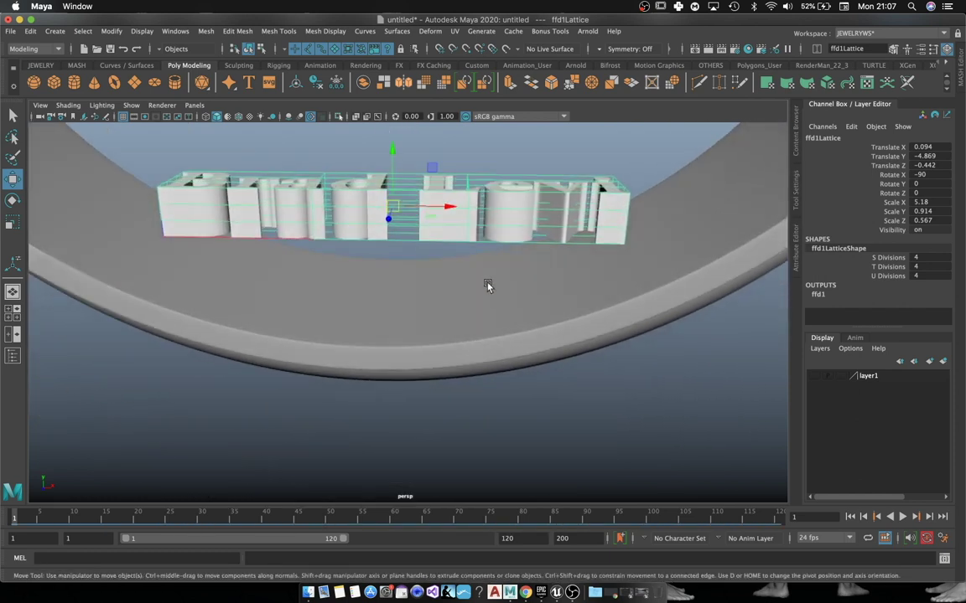
{"action": "right_click_drag", "start_coordinate": [473, 175], "coordinate": [486, 144]}
{"action": "left_click_drag", "start_coordinate": [510, 133], "coordinate": [295, 281]}
{"action": "left_click_drag", "start_coordinate": [407, 318], "coordinate": [415, 306], "text": "alt"}
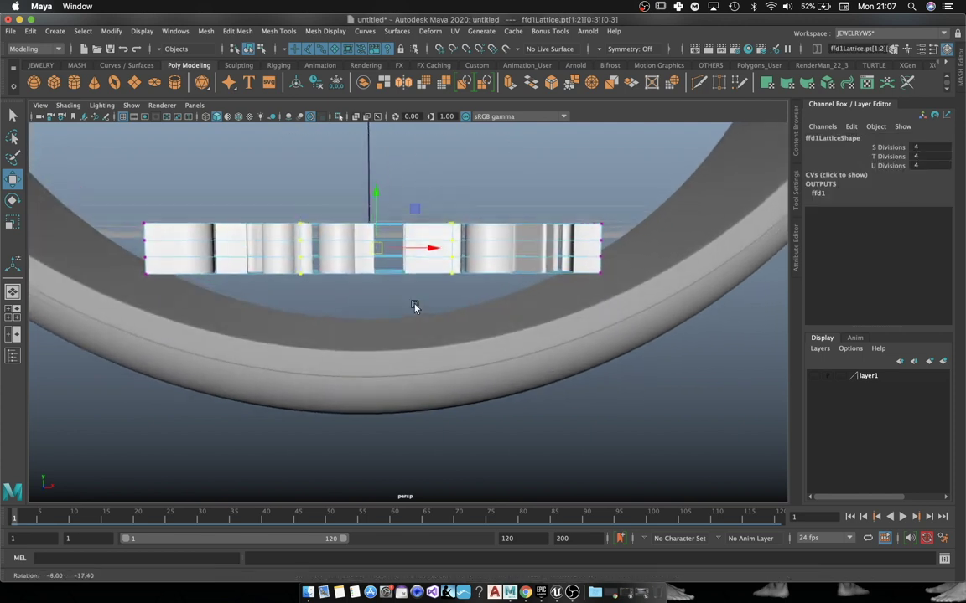
{"action": "left_click_drag", "start_coordinate": [375, 196], "coordinate": [361, 278]}
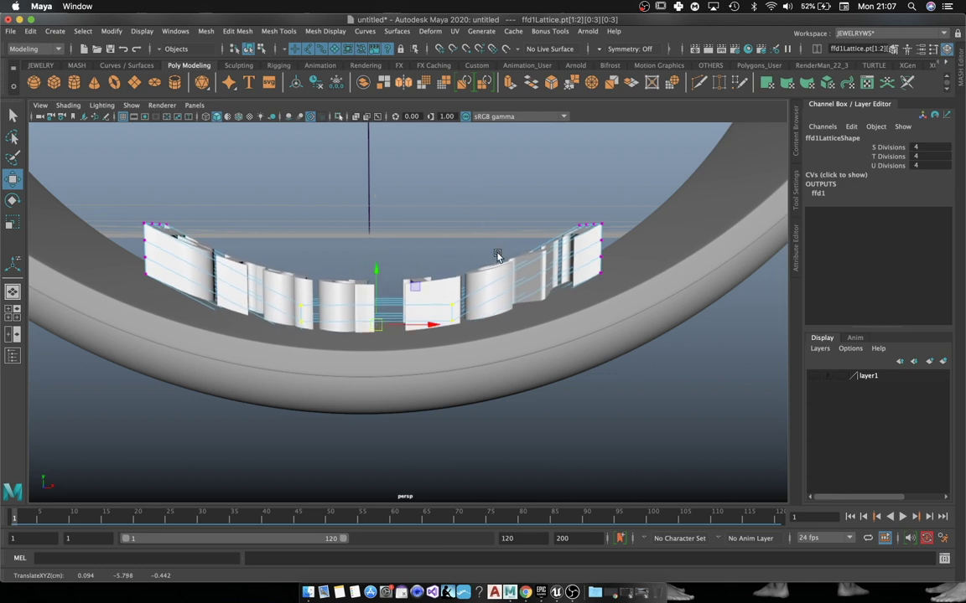
{"action": "right_click_drag", "start_coordinate": [500, 278], "coordinate": [545, 262]}
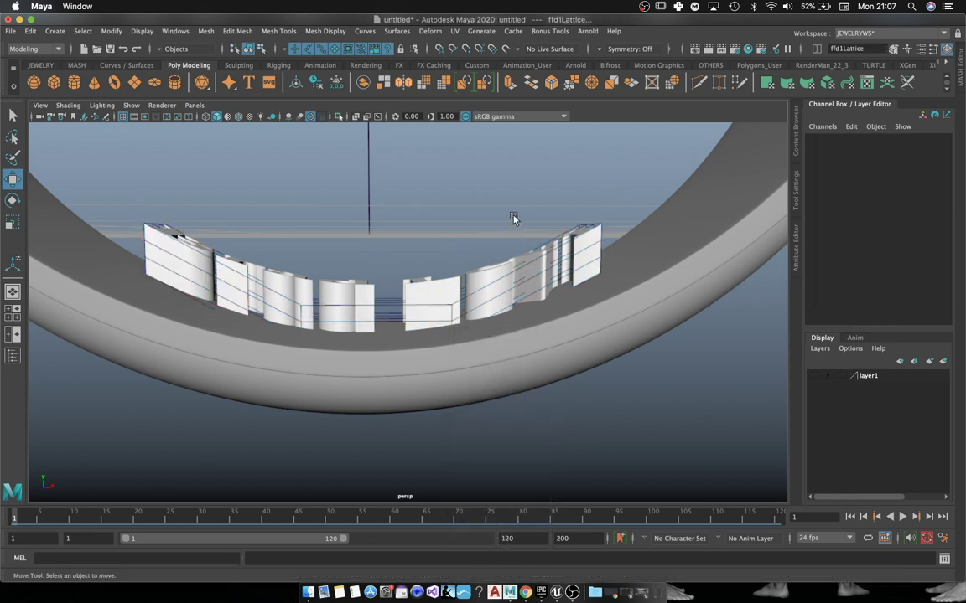
{"action": "left_click", "coordinate": [482, 273]}
Step: Delete the curved text's history and move it along Y and Z into the band
{"action": "left_click", "coordinate": [316, 83]}
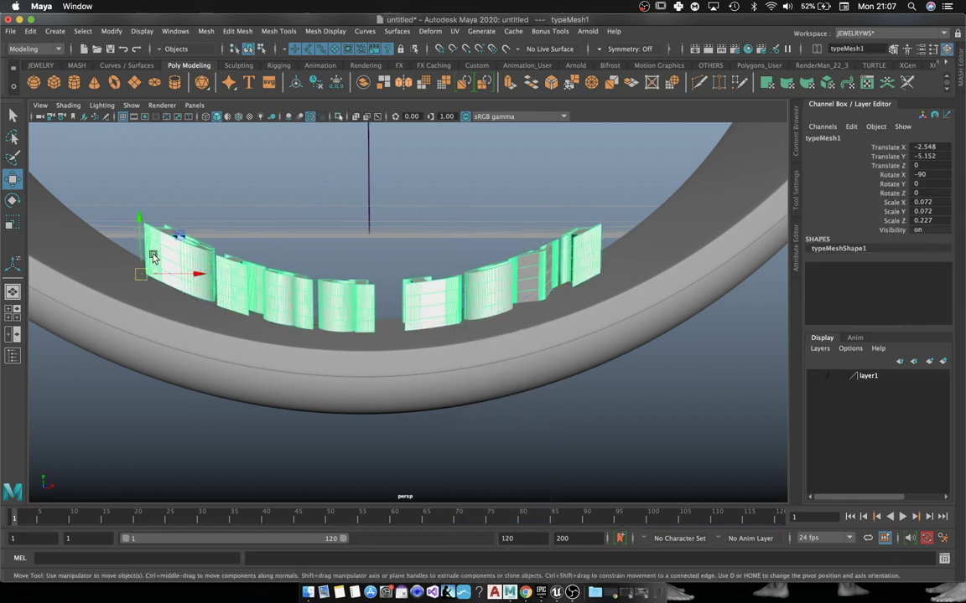
{"action": "left_click_drag", "start_coordinate": [146, 231], "coordinate": [416, 259]}
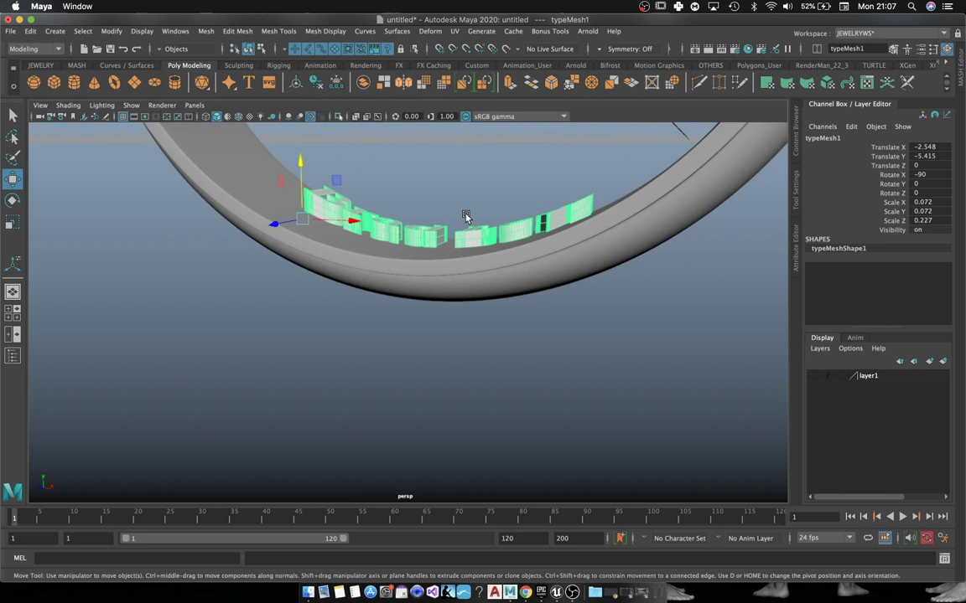
{"action": "left_click_drag", "start_coordinate": [466, 218], "coordinate": [593, 312], "text": "alt"}
{"action": "left_click_drag", "start_coordinate": [267, 243], "coordinate": [466, 209]}
{"action": "left_click", "coordinate": [467, 208]}
Step: Nudge the text lower to Translate Y -5.449 so it sinks into the ring's inner wall
{"action": "left_click_drag", "start_coordinate": [470, 278], "coordinate": [435, 267], "text": "alt"}
{"action": "left_click", "coordinate": [435, 272]}
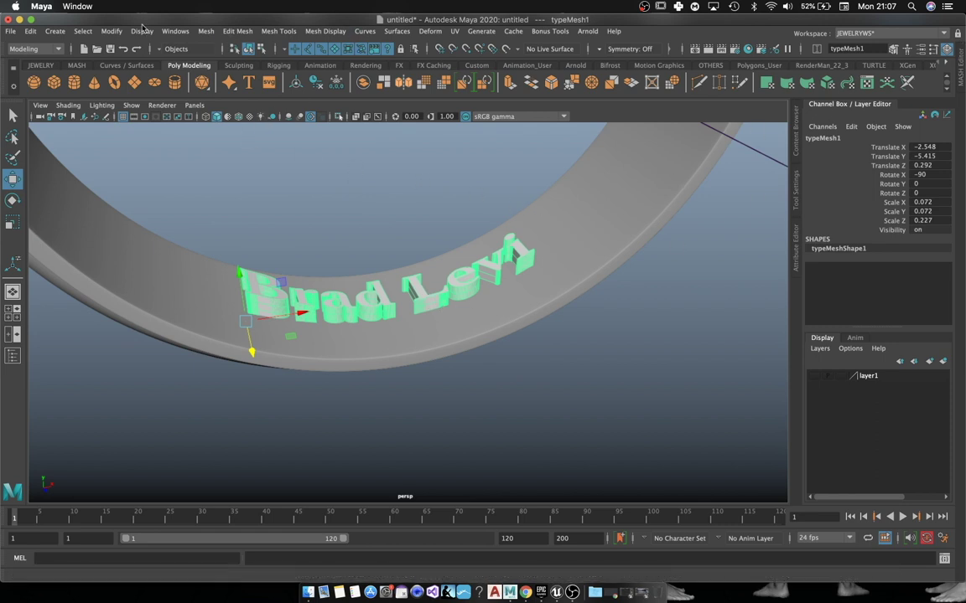
{"action": "left_click", "coordinate": [576, 281]}
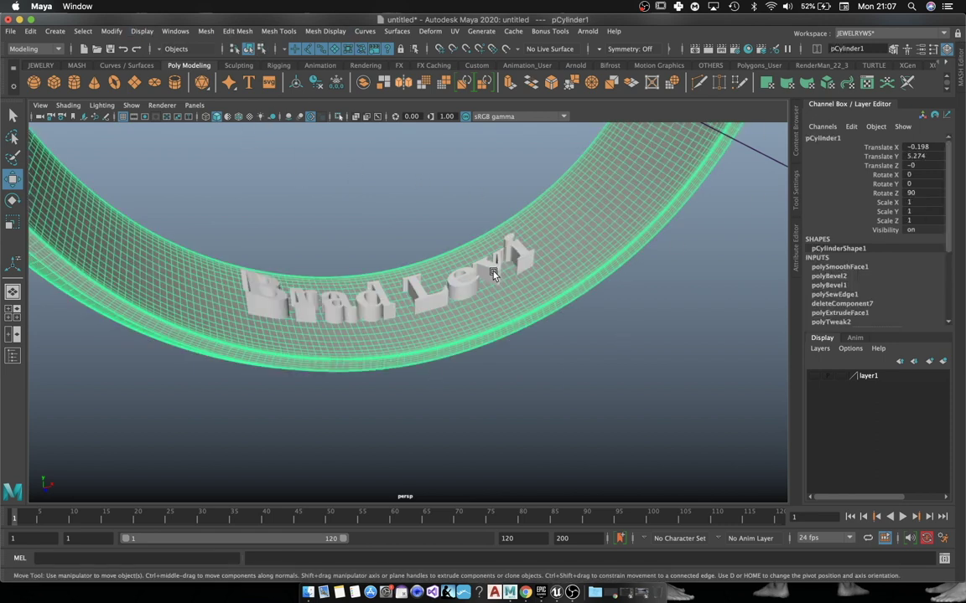
{"action": "left_click", "coordinate": [374, 305]}
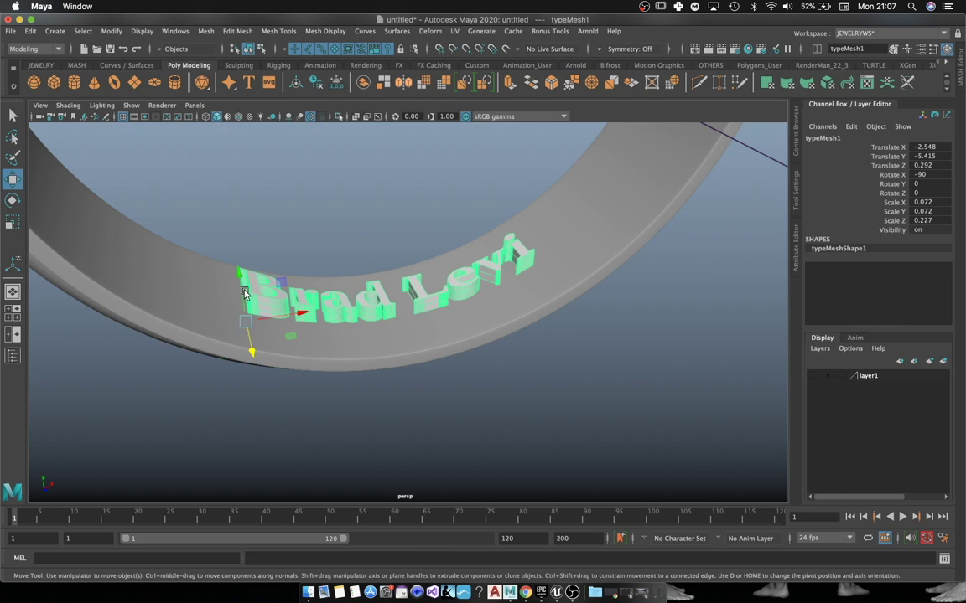
{"action": "left_click_drag", "start_coordinate": [244, 292], "coordinate": [238, 293]}
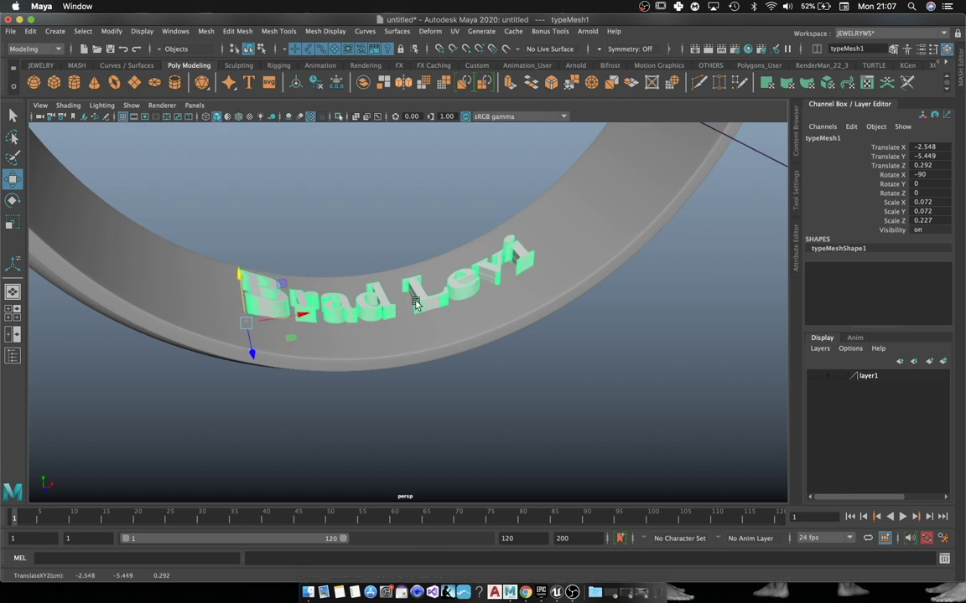
{"action": "left_click", "coordinate": [583, 259]}
Step: Subtract the text from the ring with Mesh > Booleans > Difference, engraving the name inside
{"action": "left_click", "coordinate": [516, 258]}
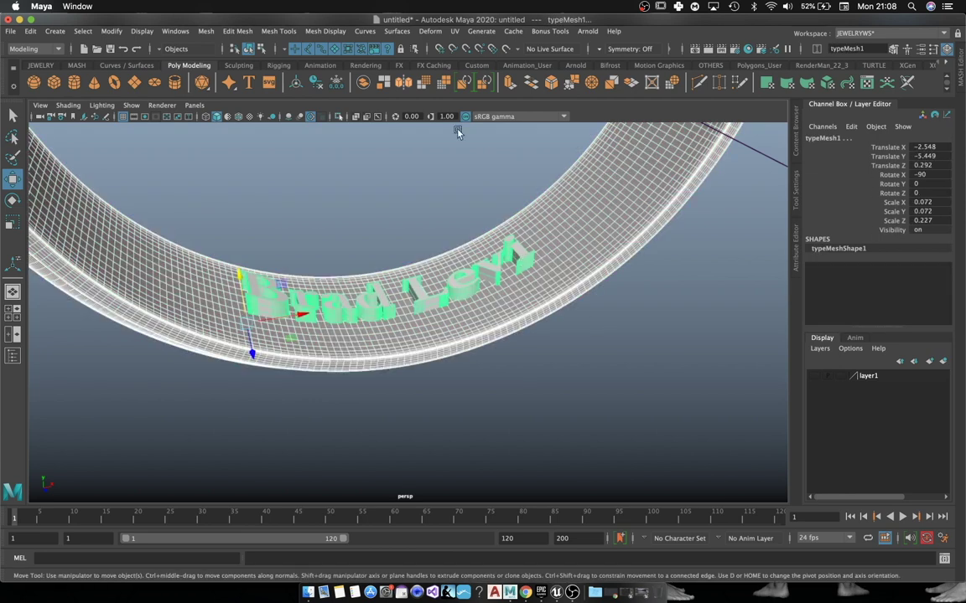
{"action": "left_click", "coordinate": [207, 31]}
{"action": "mouse_move", "coordinate": [251, 60]}
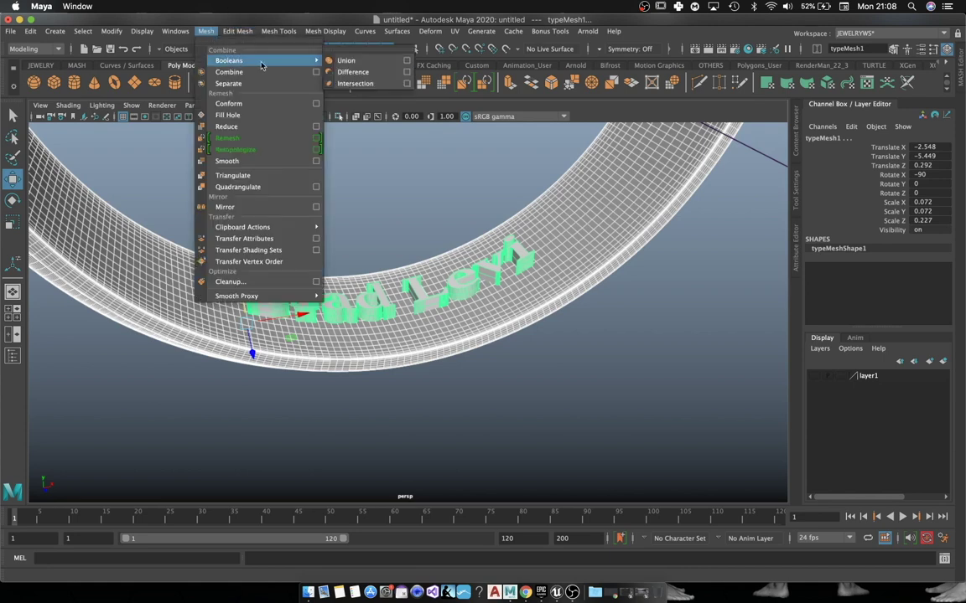
{"action": "left_click", "coordinate": [339, 71]}
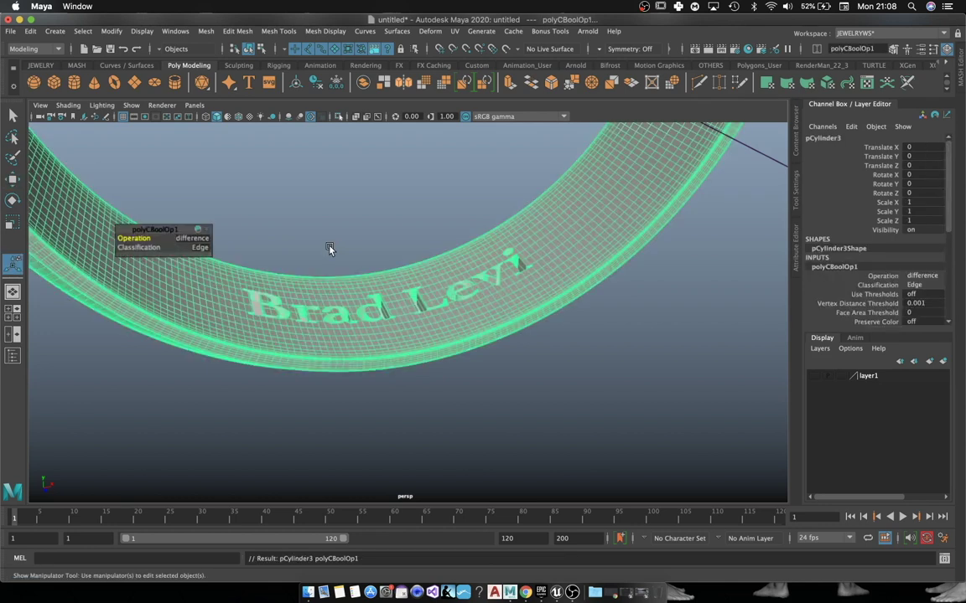
{"action": "left_click_drag", "start_coordinate": [330, 248], "coordinate": [388, 250], "text": "alt"}
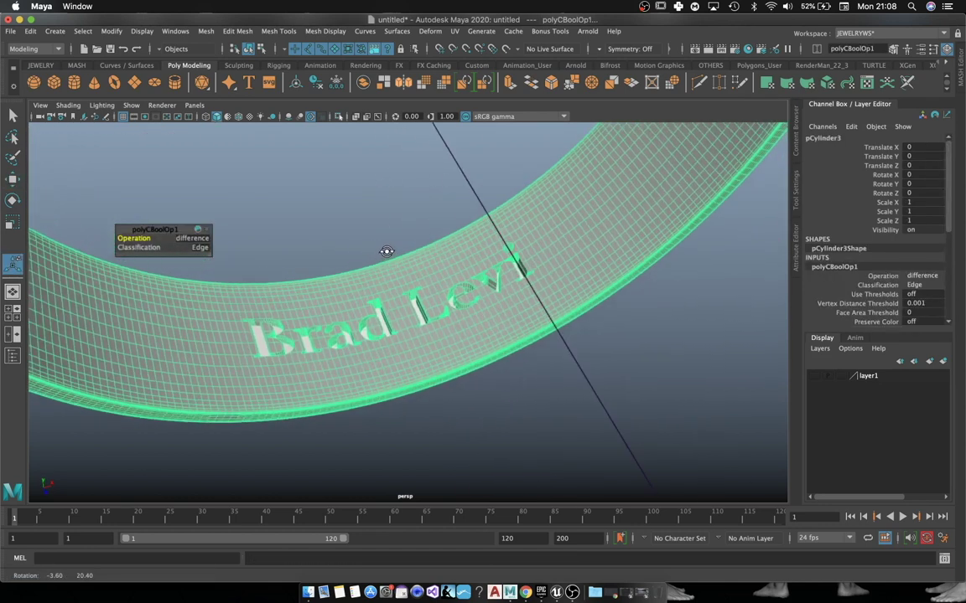
{"action": "key", "text": "w"}
{"action": "left_click", "coordinate": [320, 221]}
{"action": "left_click_drag", "start_coordinate": [320, 221], "coordinate": [379, 315], "text": "alt"}
{"action": "scroll", "coordinate": [369, 289], "scroll_direction": "down", "scroll_amount": 5}
Step: Delete the engraved ring's history with Alt+Shift+D and choose File > Export Selection
{"action": "left_click", "coordinate": [435, 324]}
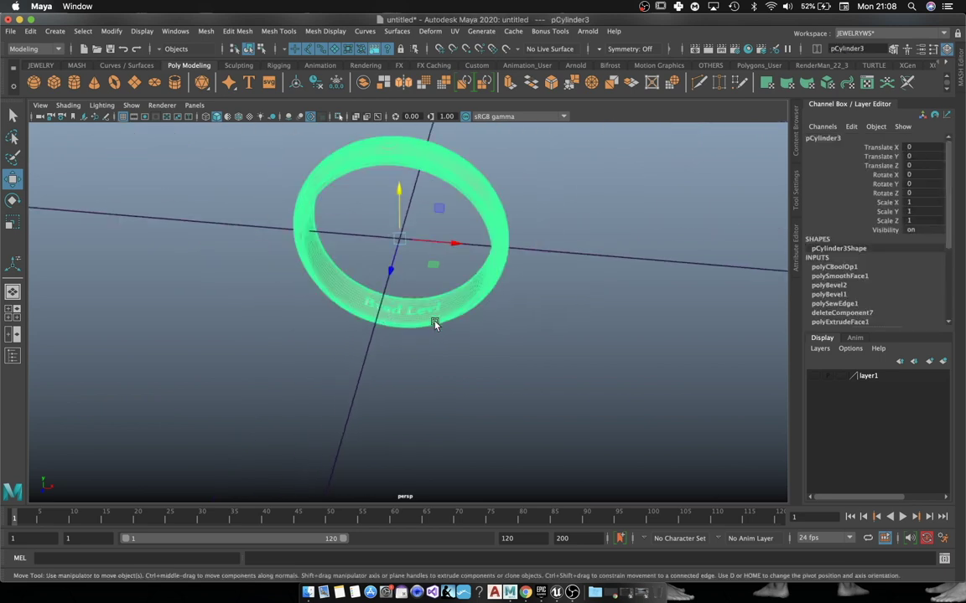
{"action": "left_click_drag", "start_coordinate": [435, 324], "coordinate": [432, 312], "text": "alt"}
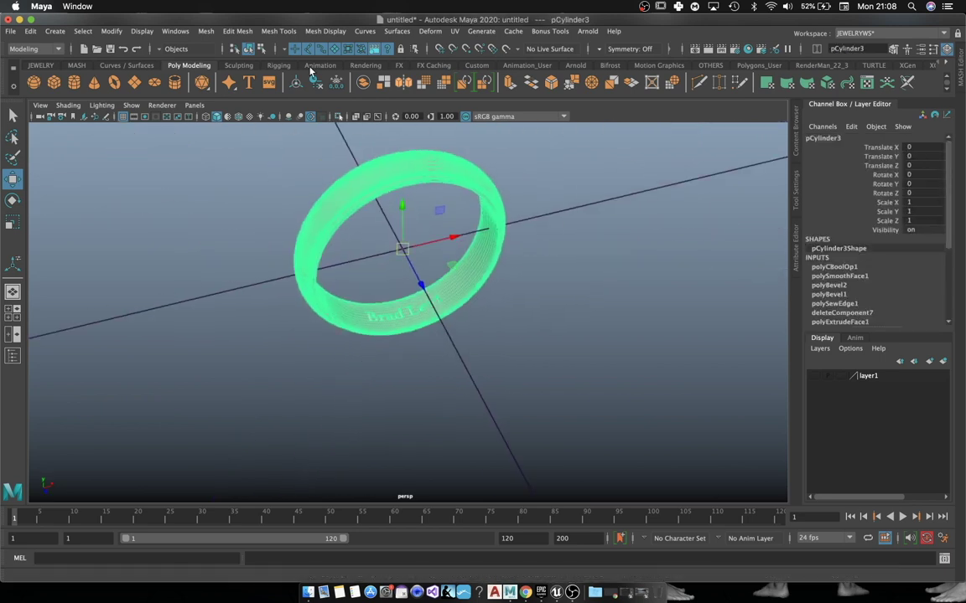
{"action": "key", "text": "alt+shift+d"}
{"action": "left_click", "coordinate": [10, 31]}
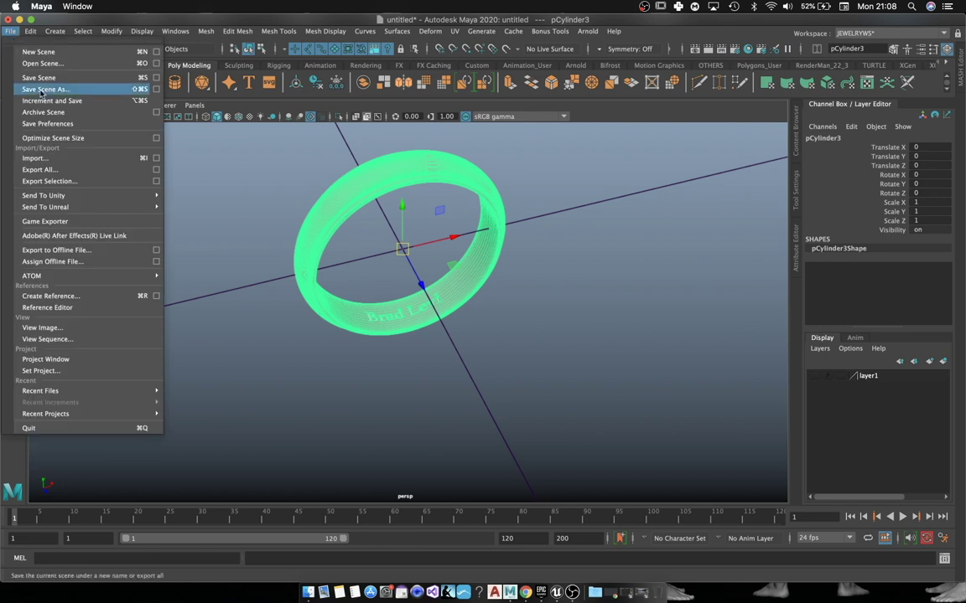
{"action": "left_click", "coordinate": [96, 181]}
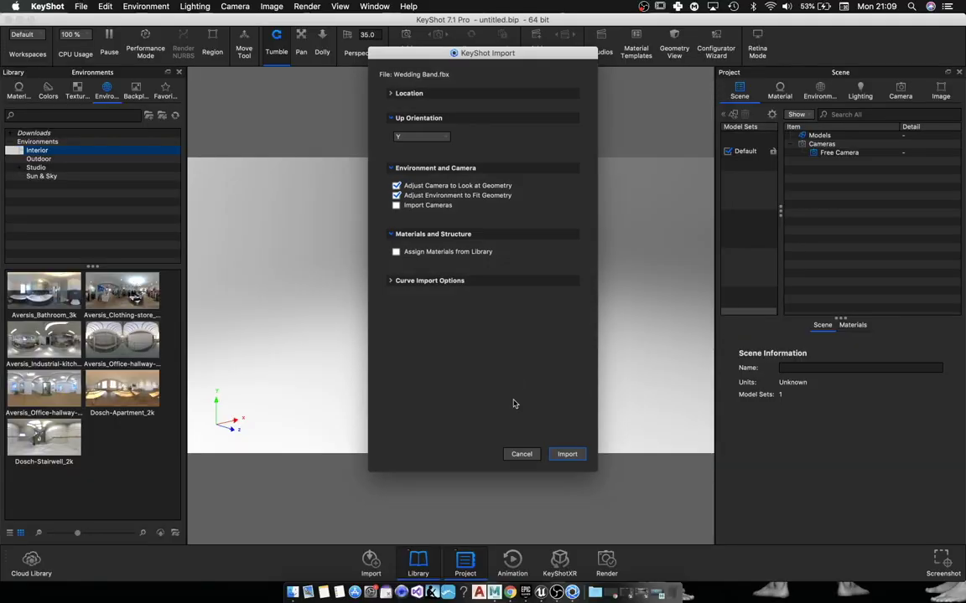
Step: Import the Wedding Band model, then center and fit the ring in the KeyShot view
{"action": "left_click", "coordinate": [565, 454]}
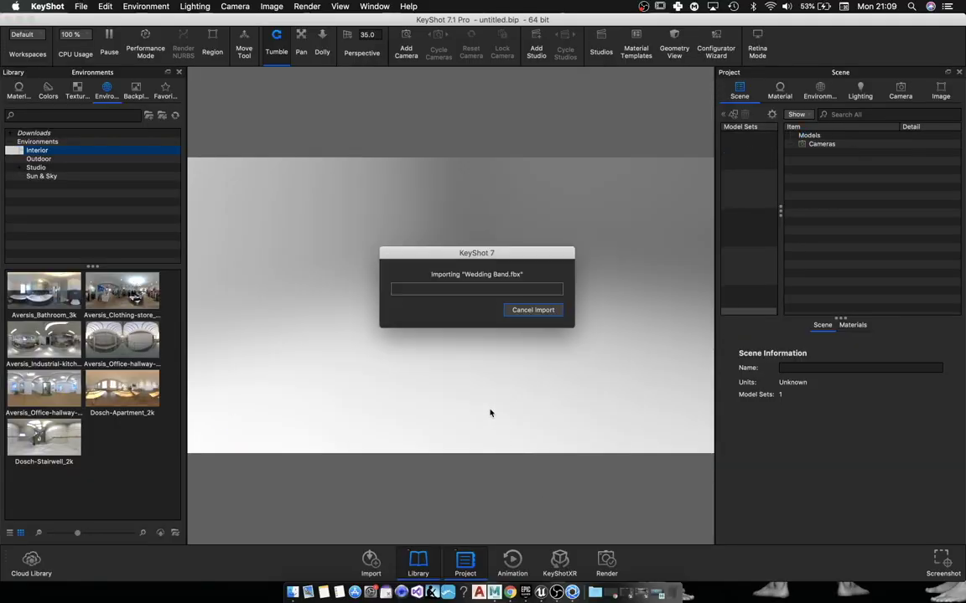
{"action": "left_click_drag", "start_coordinate": [589, 290], "coordinate": [517, 353]}
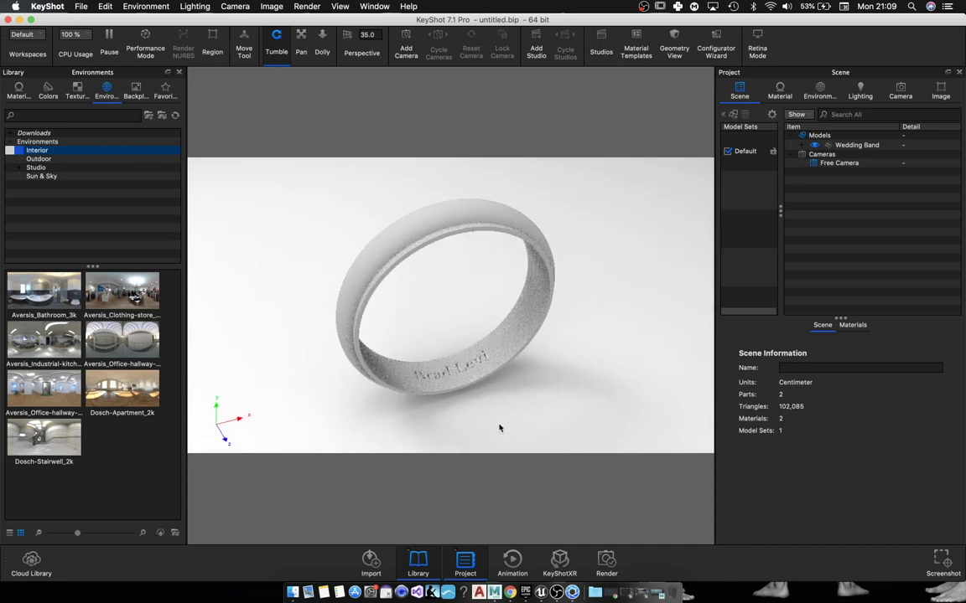
{"action": "left_click_drag", "start_coordinate": [498, 428], "coordinate": [459, 449]}
{"action": "scroll", "coordinate": [460, 449], "scroll_direction": "up", "scroll_amount": 5}
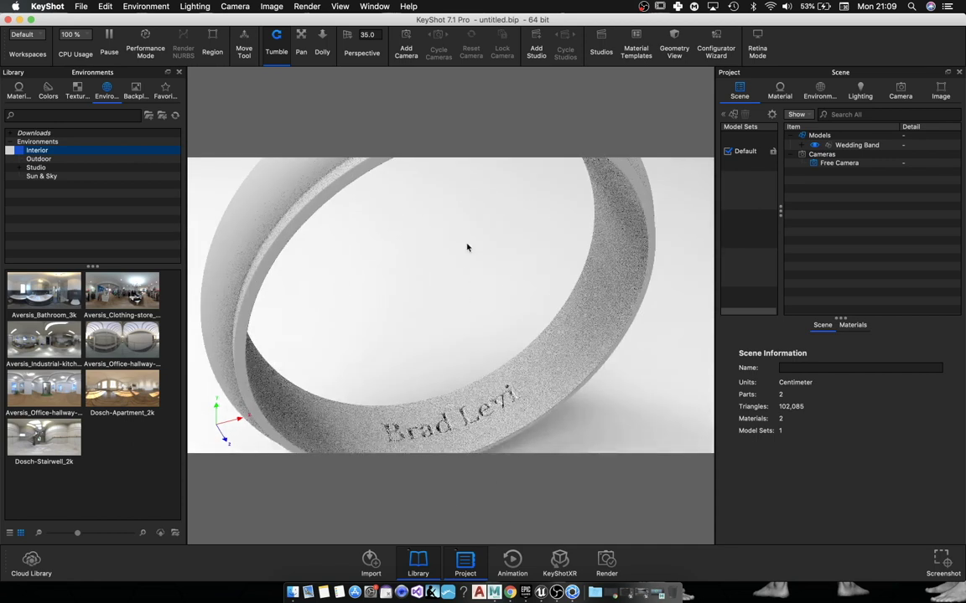
{"action": "right_click", "coordinate": [469, 225]}
{"action": "left_click", "coordinate": [417, 329]}
Step: Search the material library for 'gol' and apply Gold 24k Polished to the ring
{"action": "left_click", "coordinate": [20, 94]}
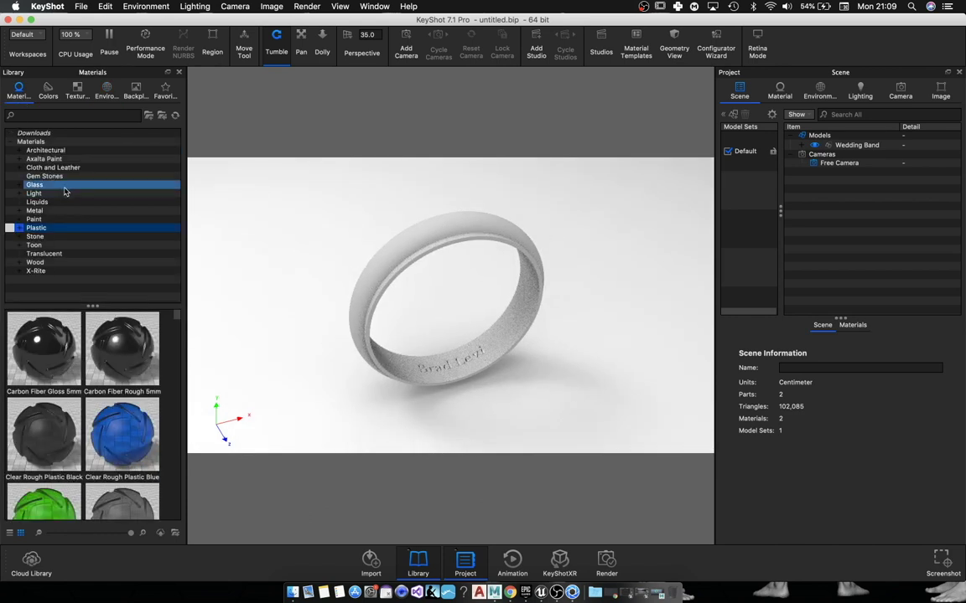
{"action": "left_click", "coordinate": [55, 115]}
{"action": "type", "text": "gol"}
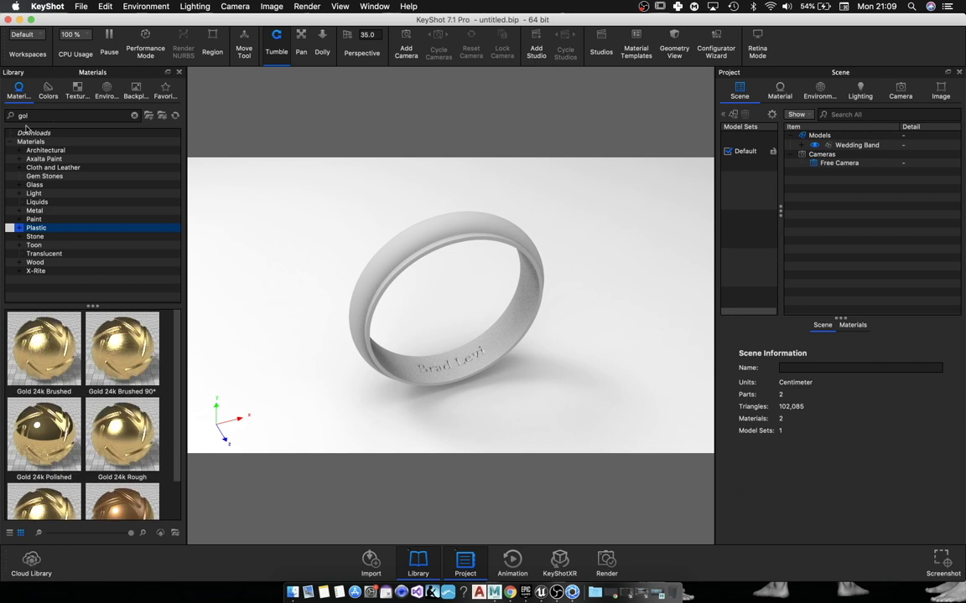
{"action": "left_click_drag", "start_coordinate": [23, 415], "coordinate": [379, 279]}
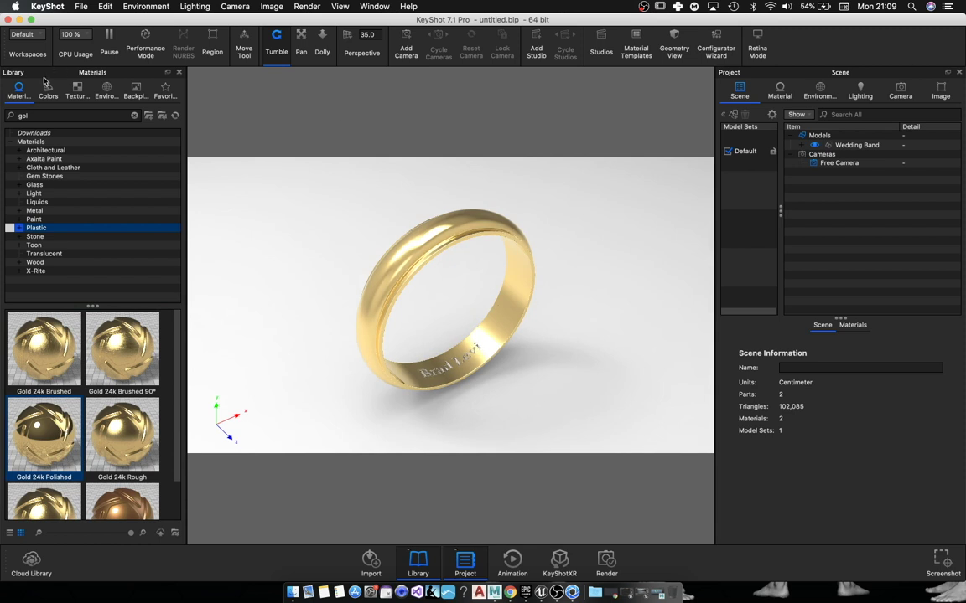
Step: Apply the canary_wharf_2k outdoor environment from the Environments library
{"action": "left_click", "coordinate": [112, 91]}
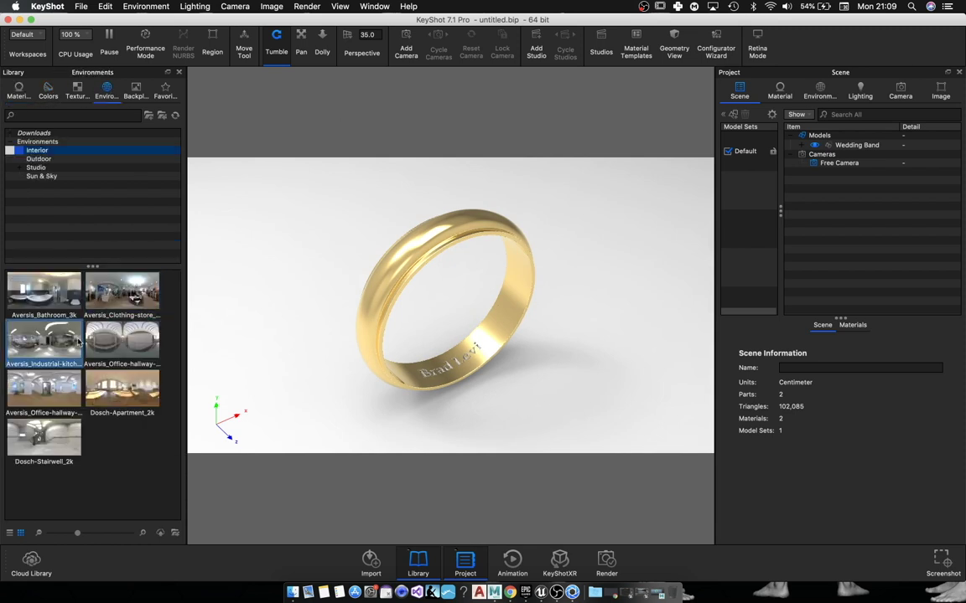
{"action": "left_click", "coordinate": [38, 158]}
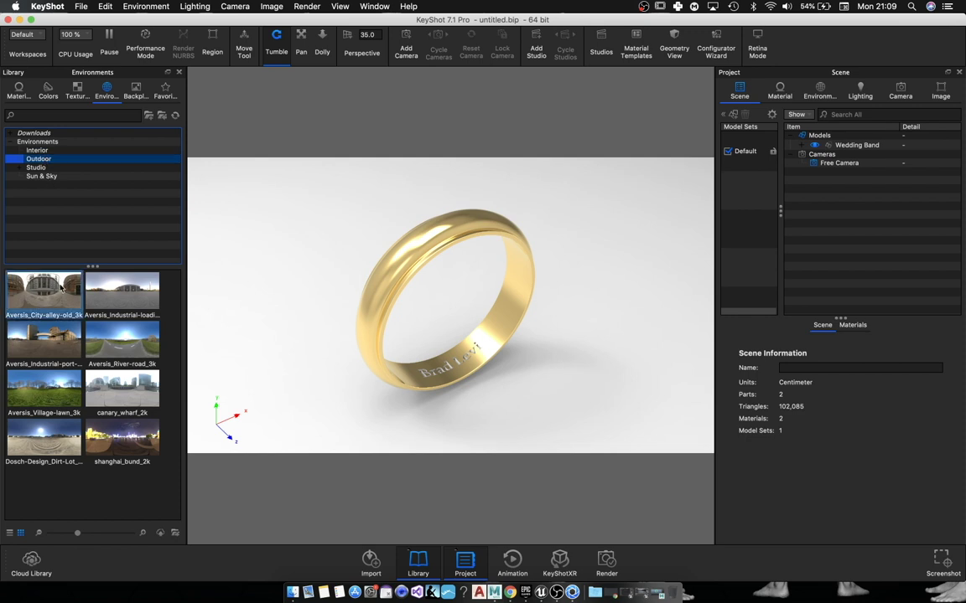
{"action": "double_click", "coordinate": [119, 384]}
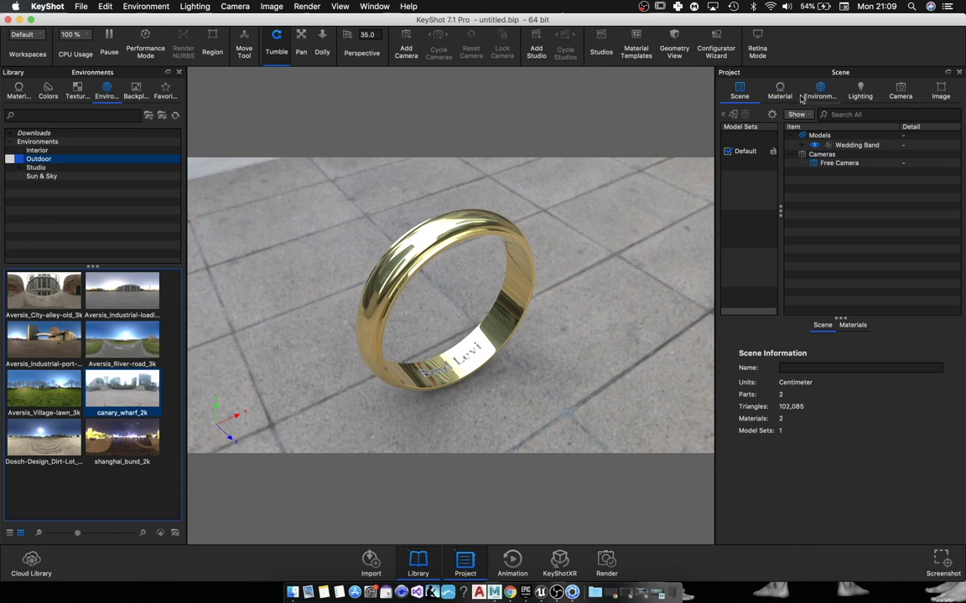
{"action": "left_click", "coordinate": [780, 92]}
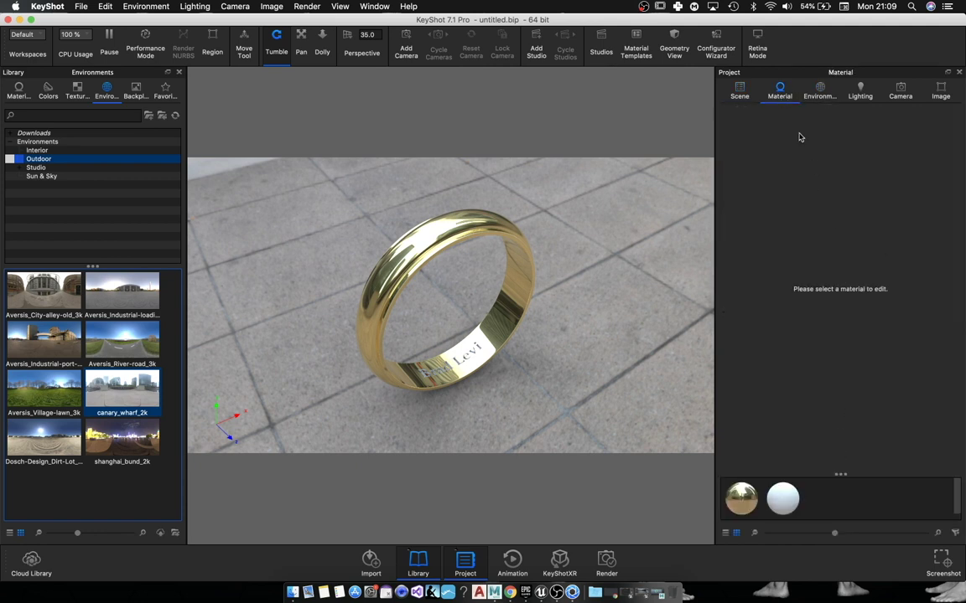
Step: Raise the Gold 24k Polished material's roughness to 0.0022
{"action": "left_click", "coordinate": [741, 499]}
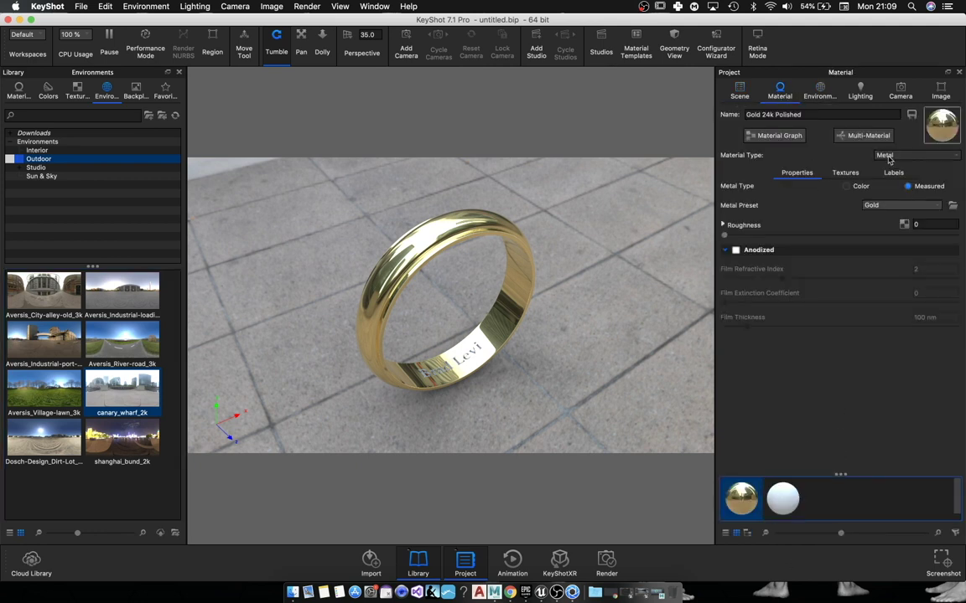
{"action": "mouse_move", "coordinate": [741, 238]}
{"action": "left_mouse_down"}
{"action": "mouse_move", "coordinate": [753, 237]}
{"action": "mouse_move", "coordinate": [737, 238]}
{"action": "left_mouse_up"}
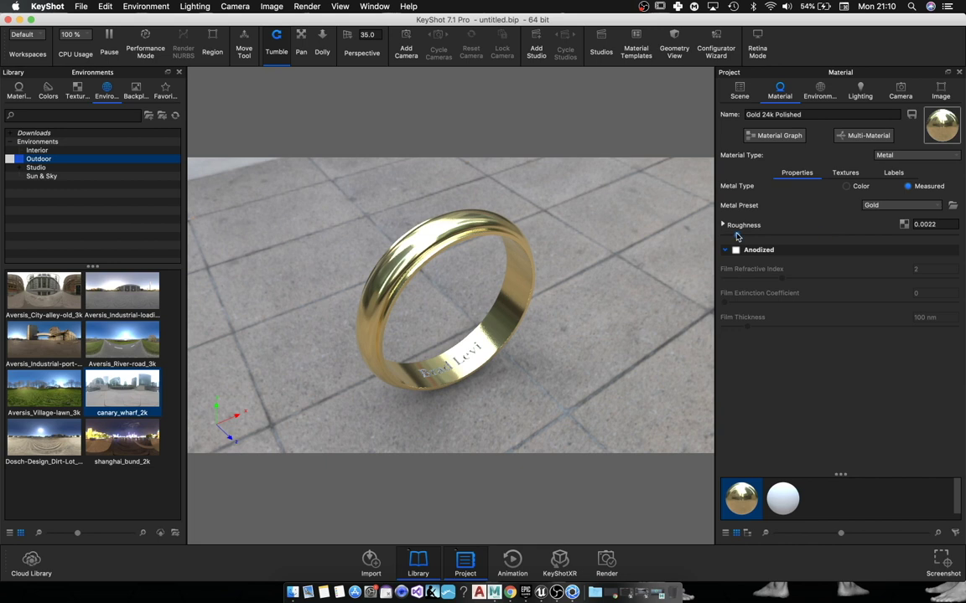
Step: Use a white colour background with occlusion ground shadows tinted grey RGB 105
{"action": "left_click", "coordinate": [820, 90]}
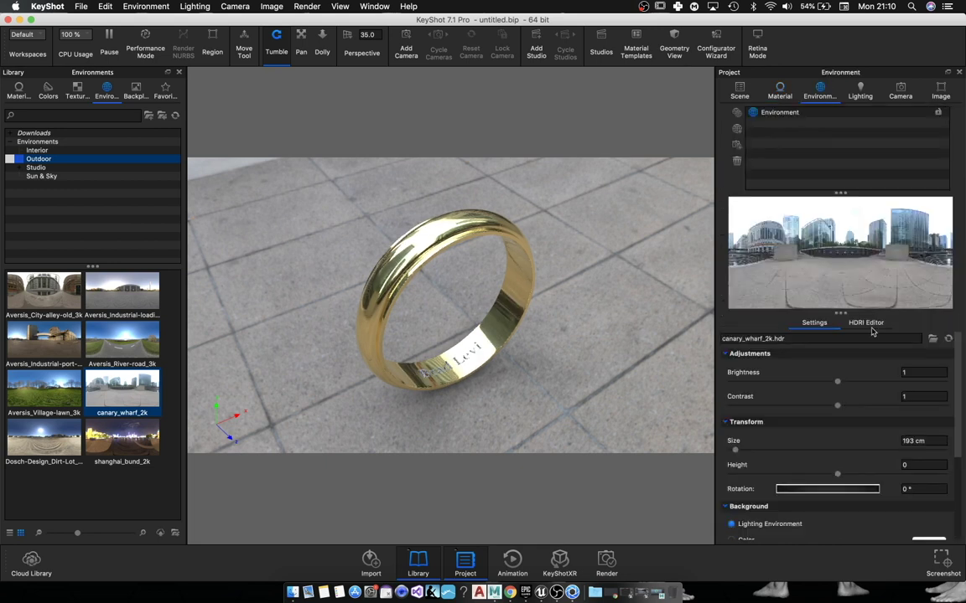
{"action": "left_click", "coordinate": [868, 324]}
{"action": "left_click", "coordinate": [813, 324]}
{"action": "scroll", "coordinate": [748, 469], "scroll_direction": "down", "scroll_amount": 4}
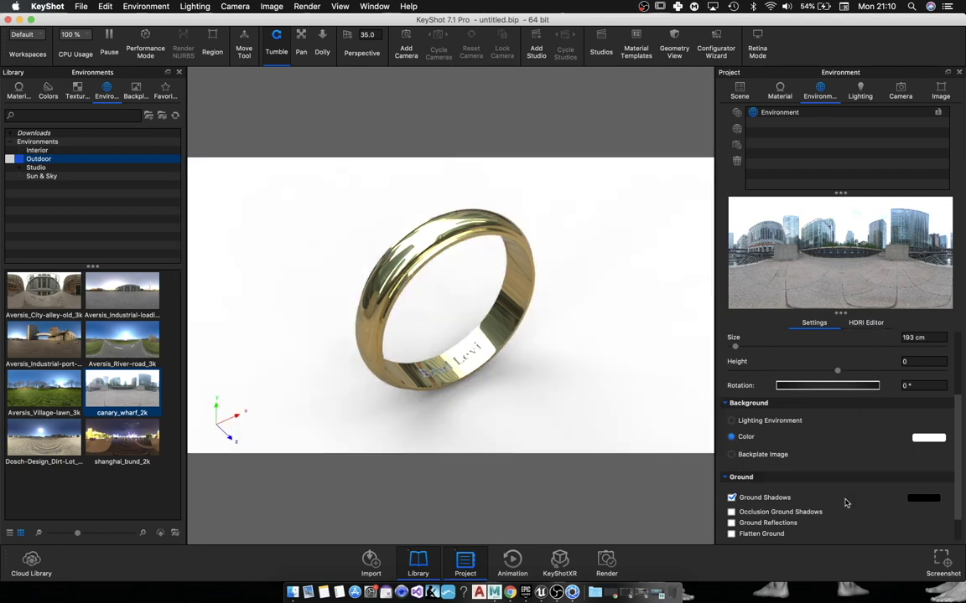
{"action": "scroll", "coordinate": [839, 516], "scroll_direction": "down", "scroll_amount": 2}
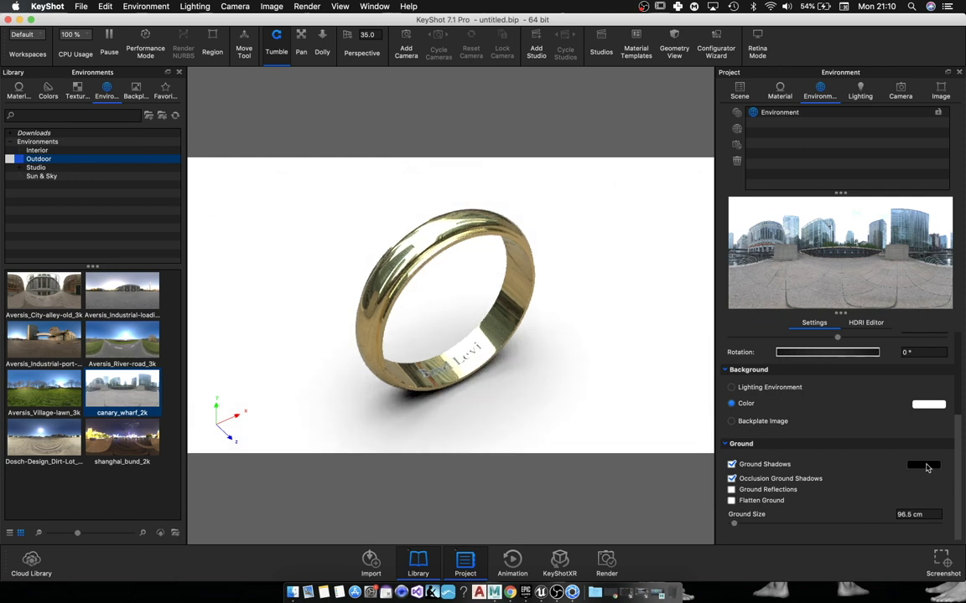
{"action": "left_click", "coordinate": [924, 466]}
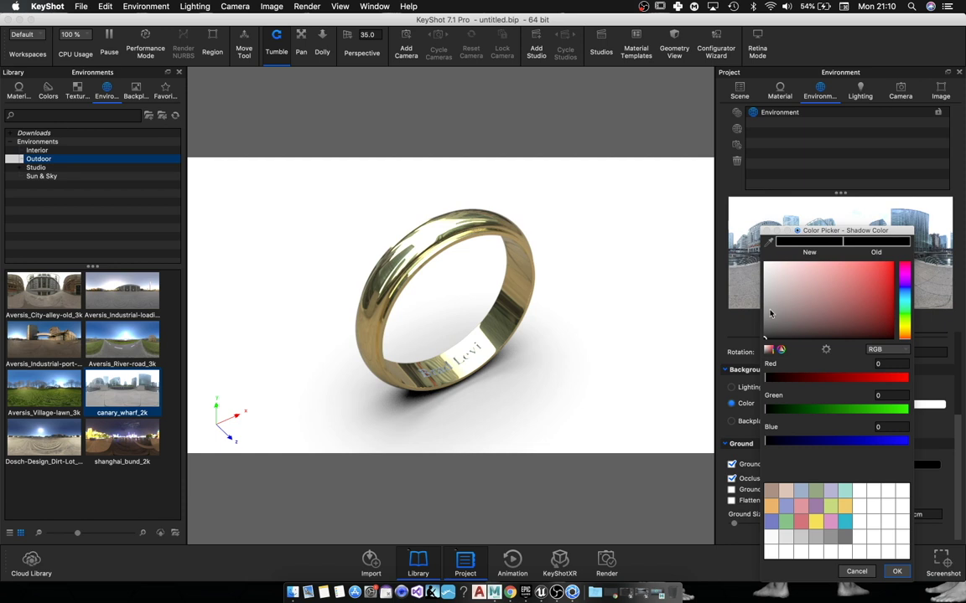
{"action": "left_click_drag", "start_coordinate": [770, 314], "coordinate": [752, 322]}
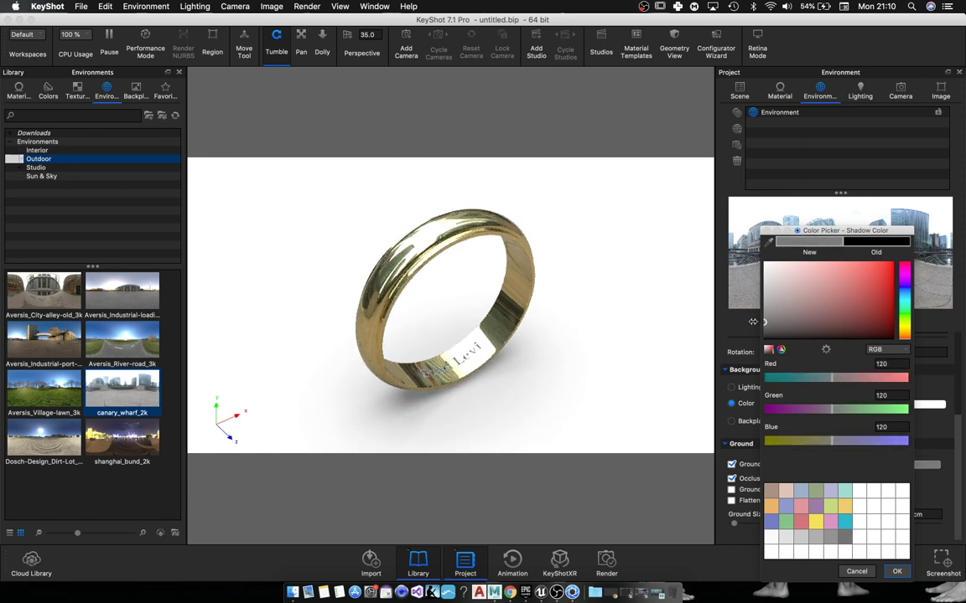
{"action": "left_click", "coordinate": [765, 327]}
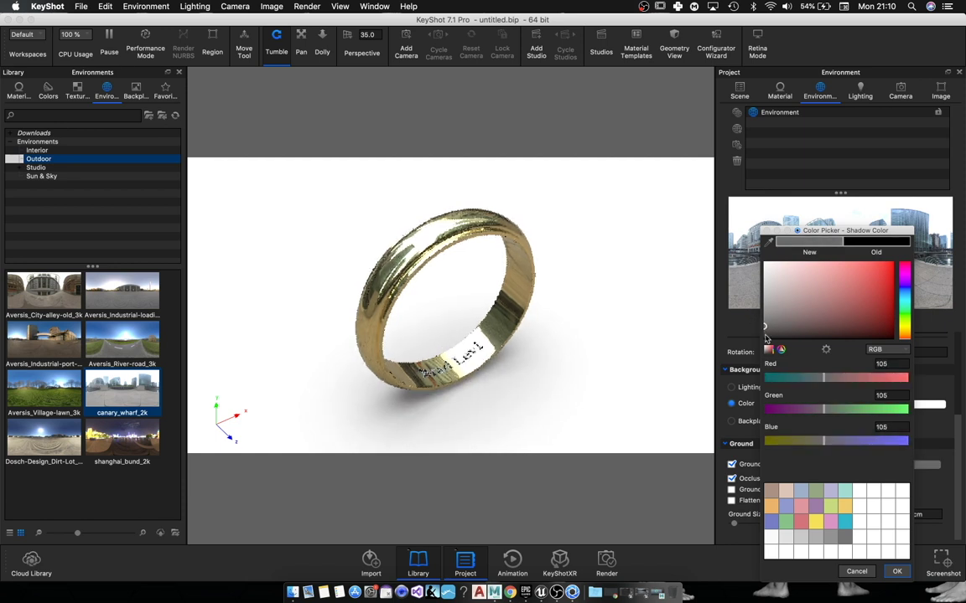
{"action": "left_click", "coordinate": [896, 573]}
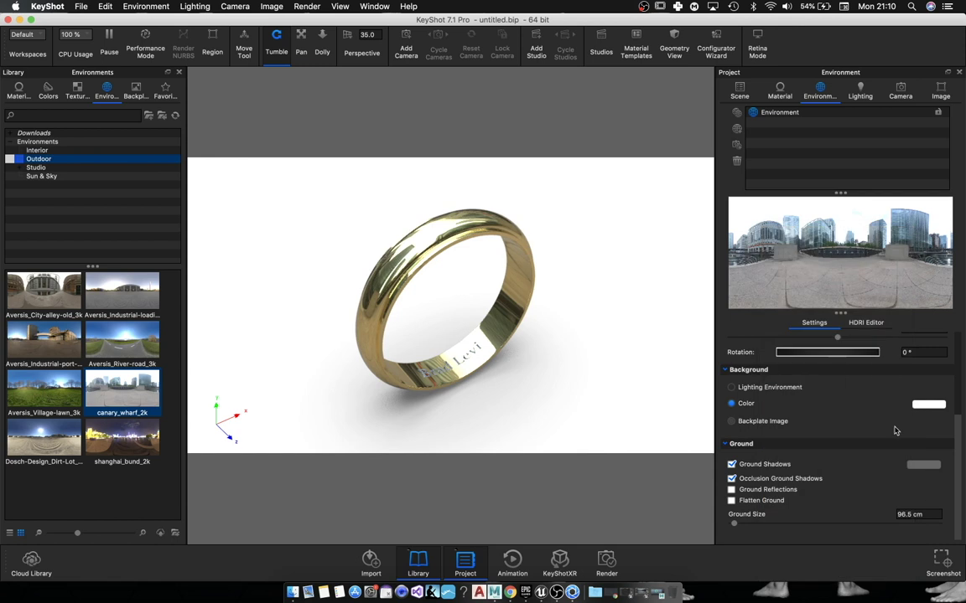
{"action": "left_click", "coordinate": [868, 323]}
Step: Desaturate the canary_wharf HDRI to 0%, blur it to 0.754 and tilt it
{"action": "scroll", "coordinate": [829, 483], "scroll_direction": "down", "scroll_amount": 3}
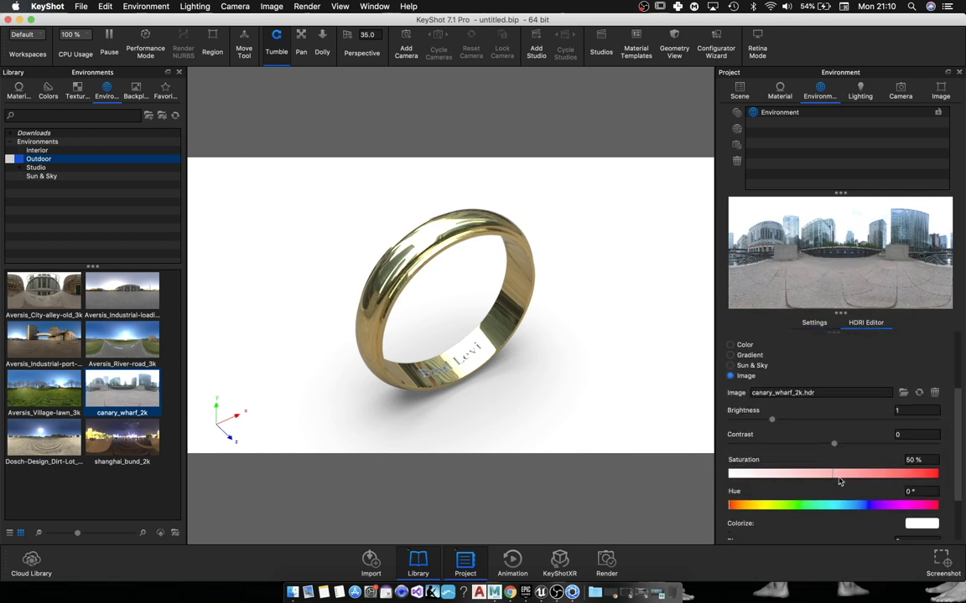
{"action": "scroll", "coordinate": [796, 472], "scroll_direction": "down", "scroll_amount": 1}
{"action": "left_click_drag", "start_coordinate": [796, 442], "coordinate": [696, 442]}
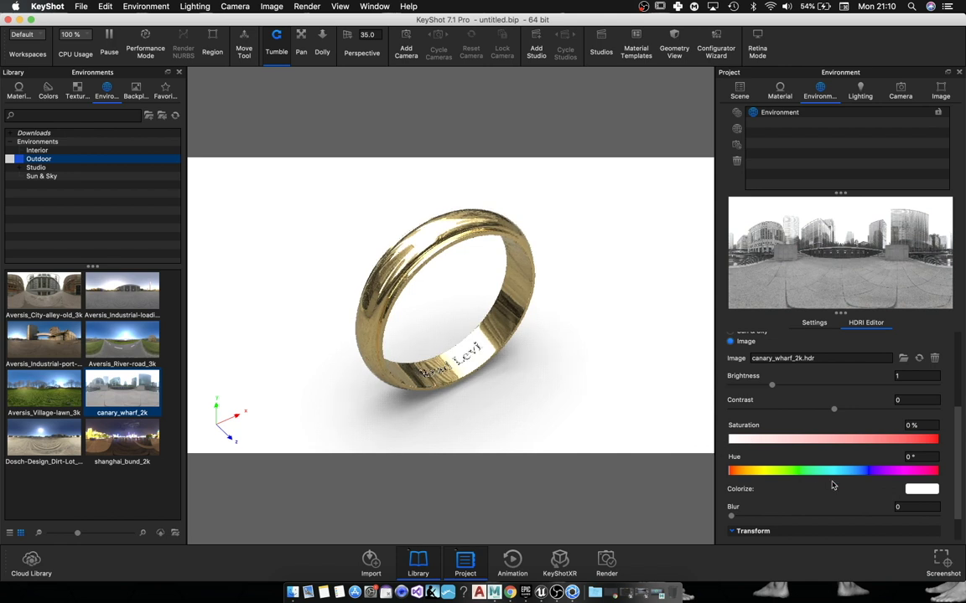
{"action": "scroll", "coordinate": [838, 483], "scroll_direction": "down", "scroll_amount": 1}
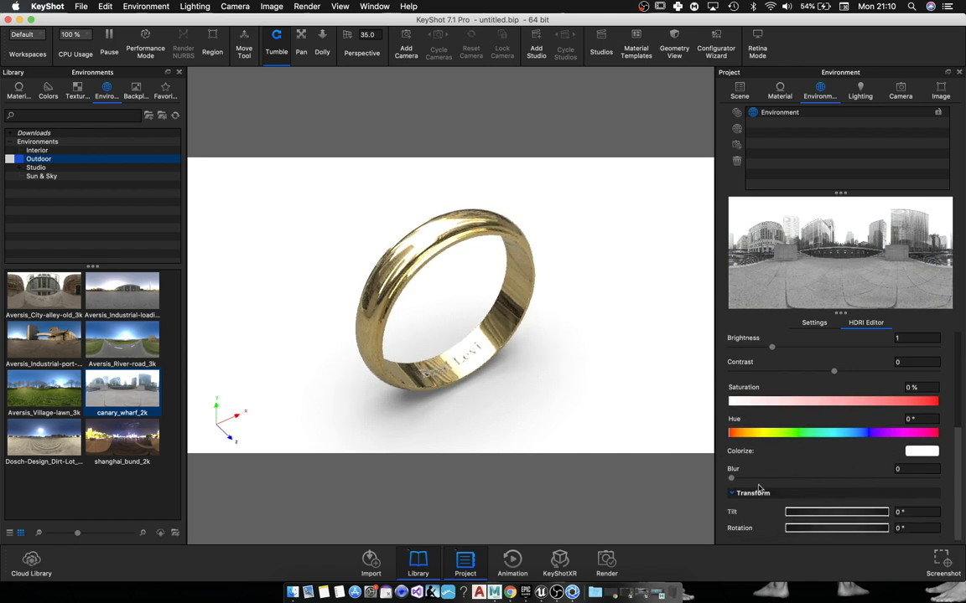
{"action": "left_click_drag", "start_coordinate": [752, 482], "coordinate": [886, 479]}
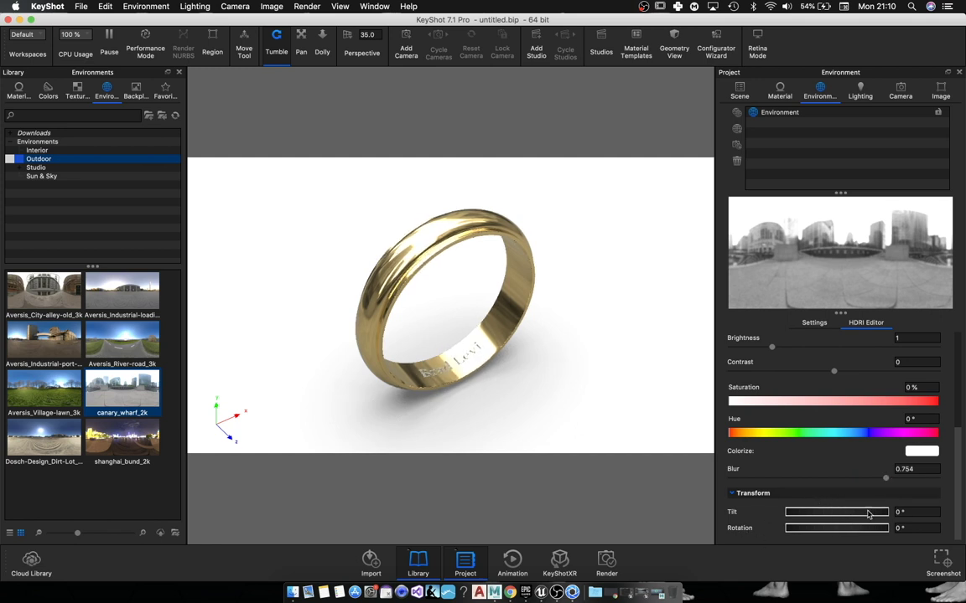
{"action": "left_click_drag", "start_coordinate": [795, 516], "coordinate": [808, 517]}
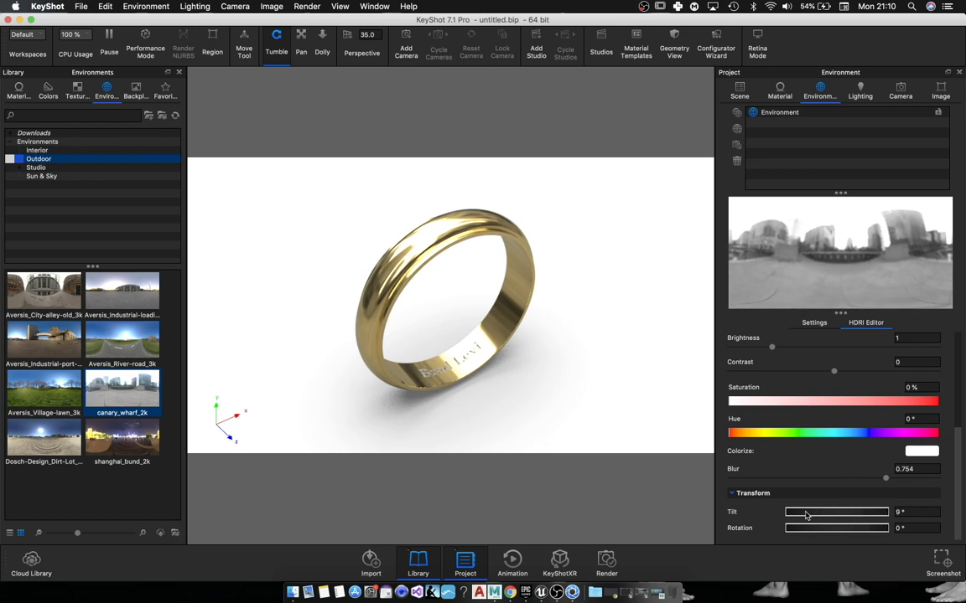